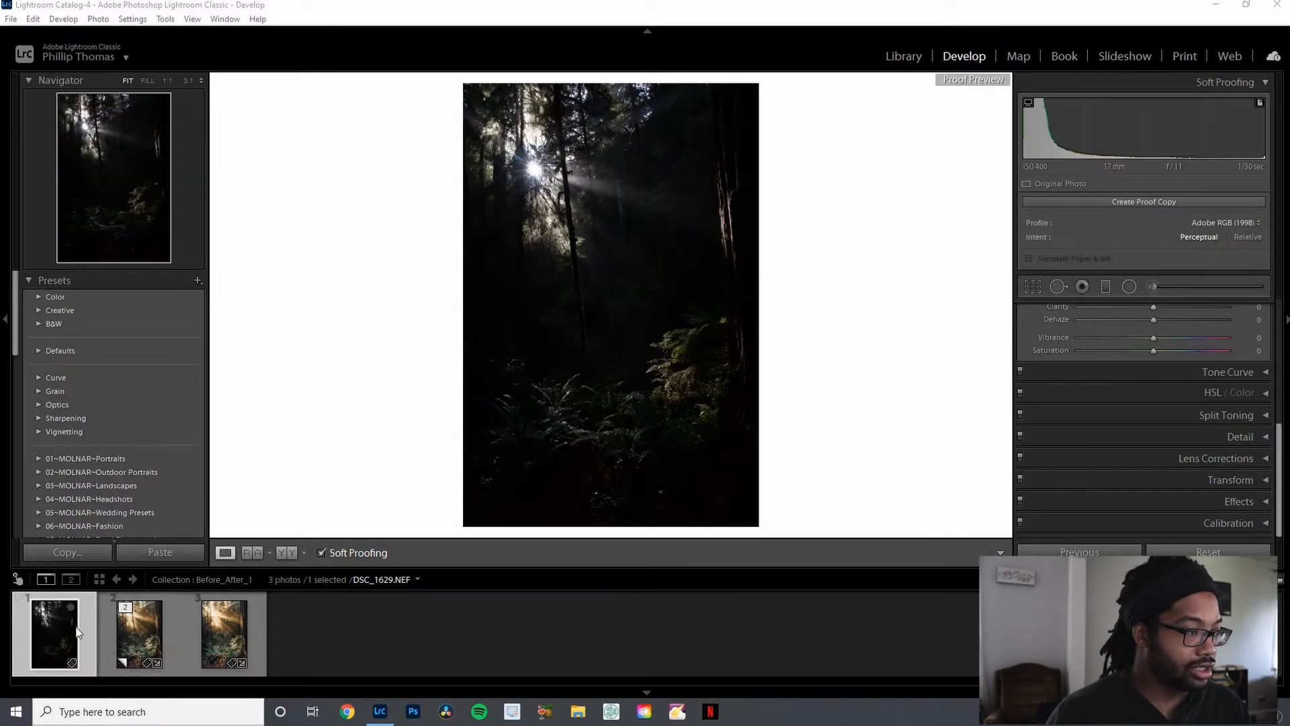
# - Review the two edited forest photos and create a virtual copy of the unedited DSC_1629.NEF
pyautogui.click(175, 625)
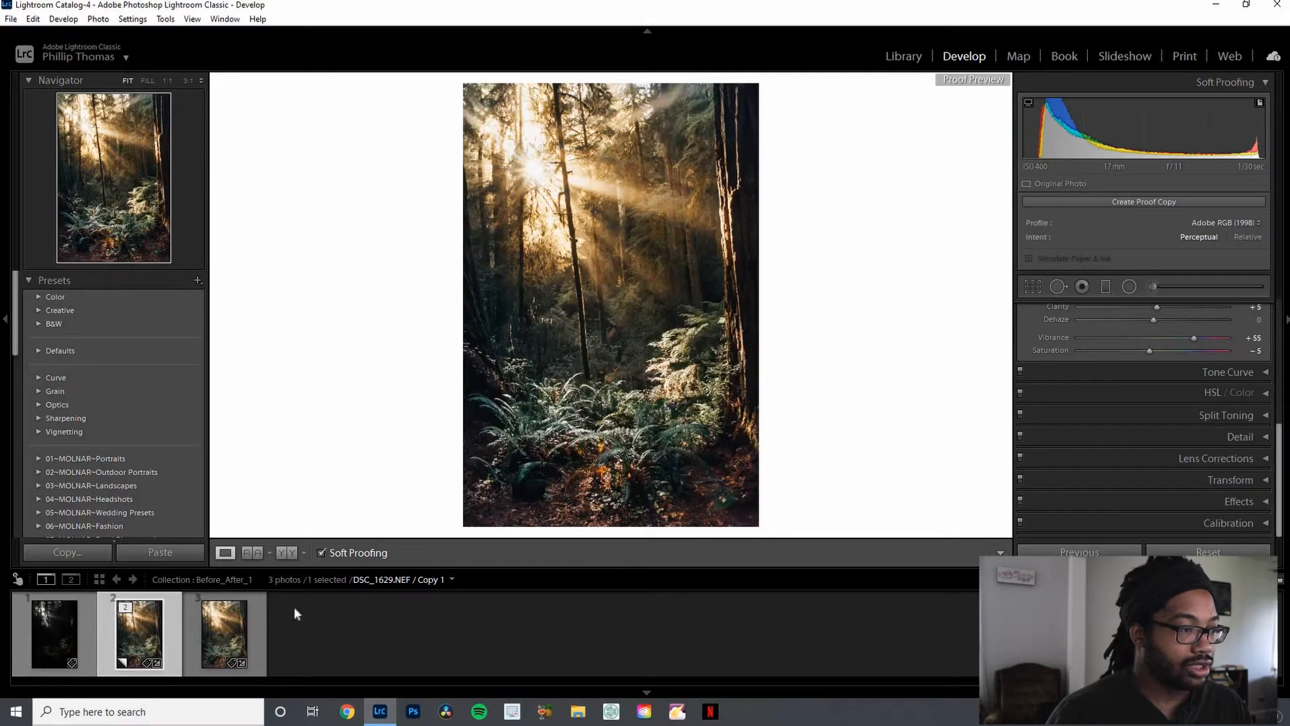
pyautogui.click(256, 615)
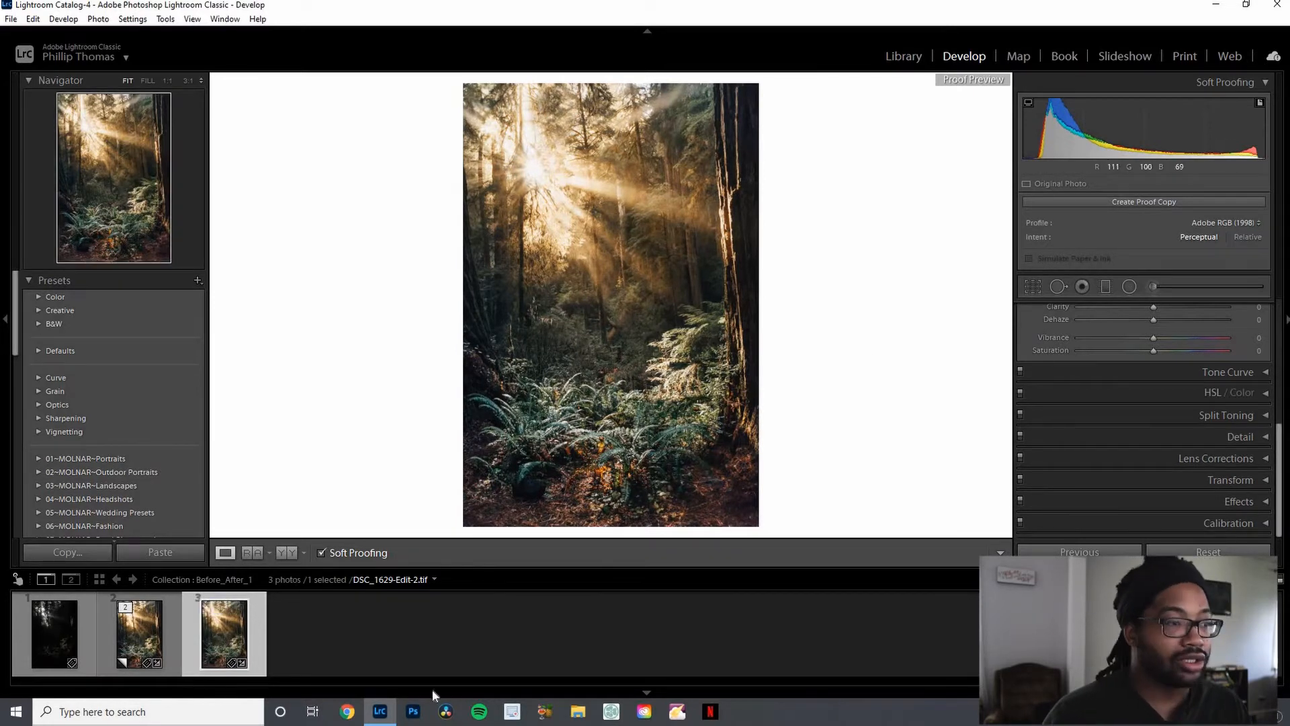
pyautogui.click(52, 622)
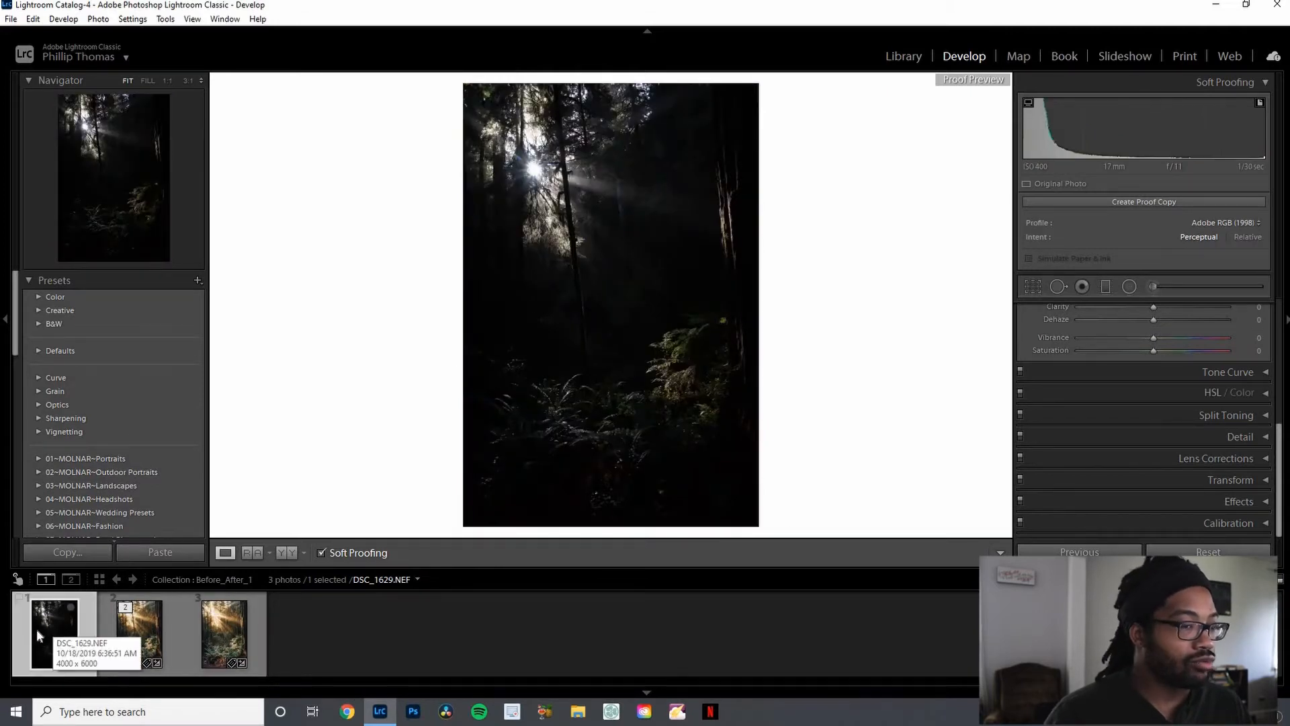
pyautogui.rightClick(45, 632)
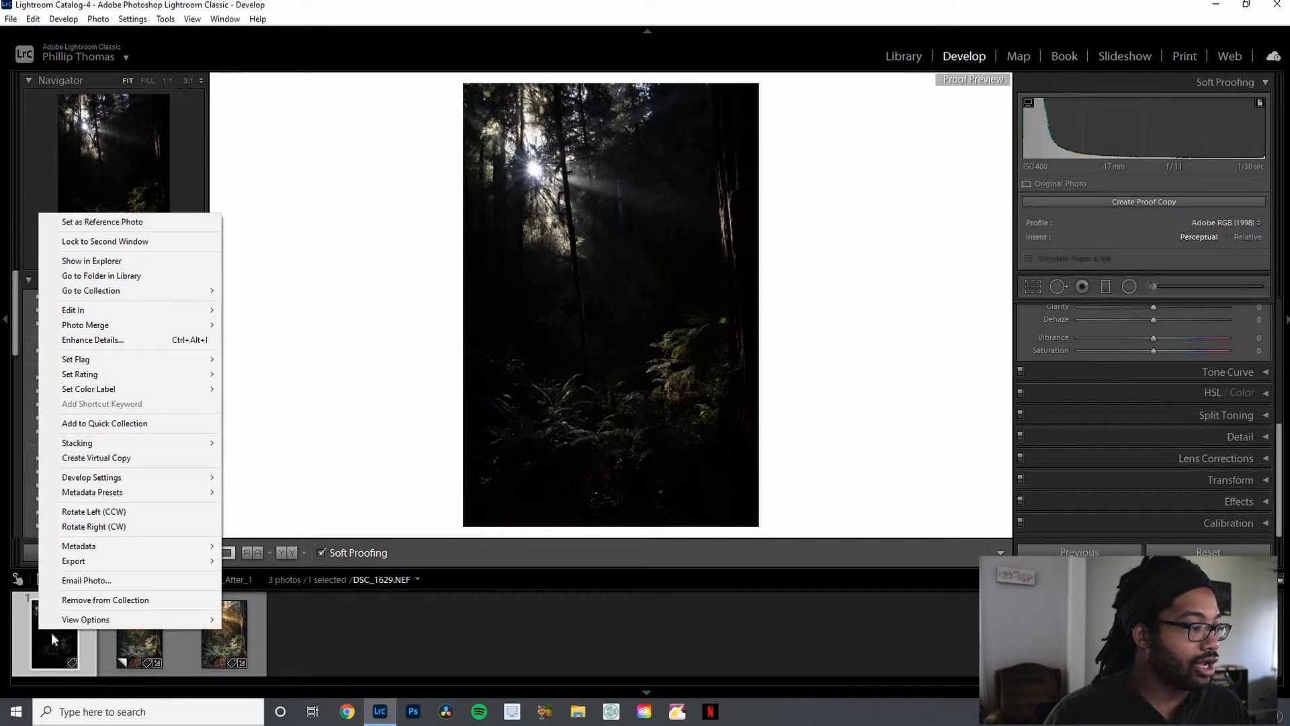
pyautogui.click(171, 457)
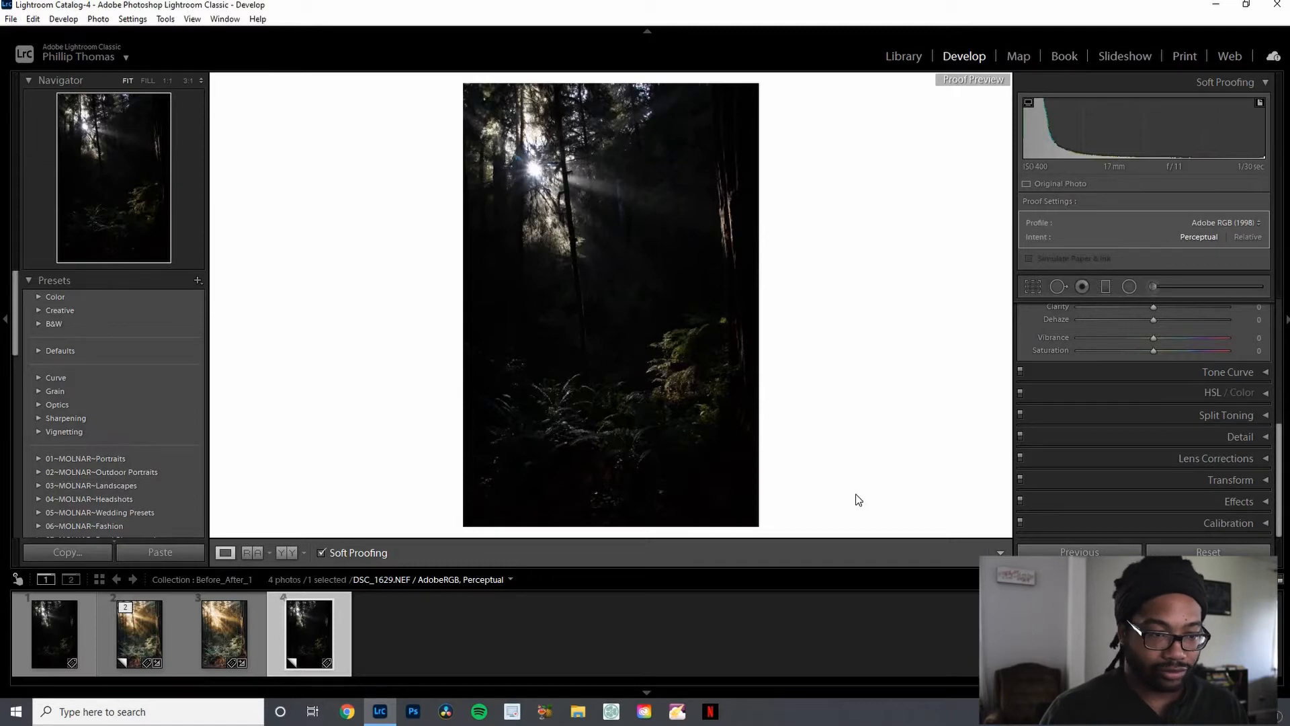
# - Turn on chromatic aberration removal and profile corrections in Lens Corrections for the new copy, and collapse that section
pyautogui.scroll(5, 1267, 430)
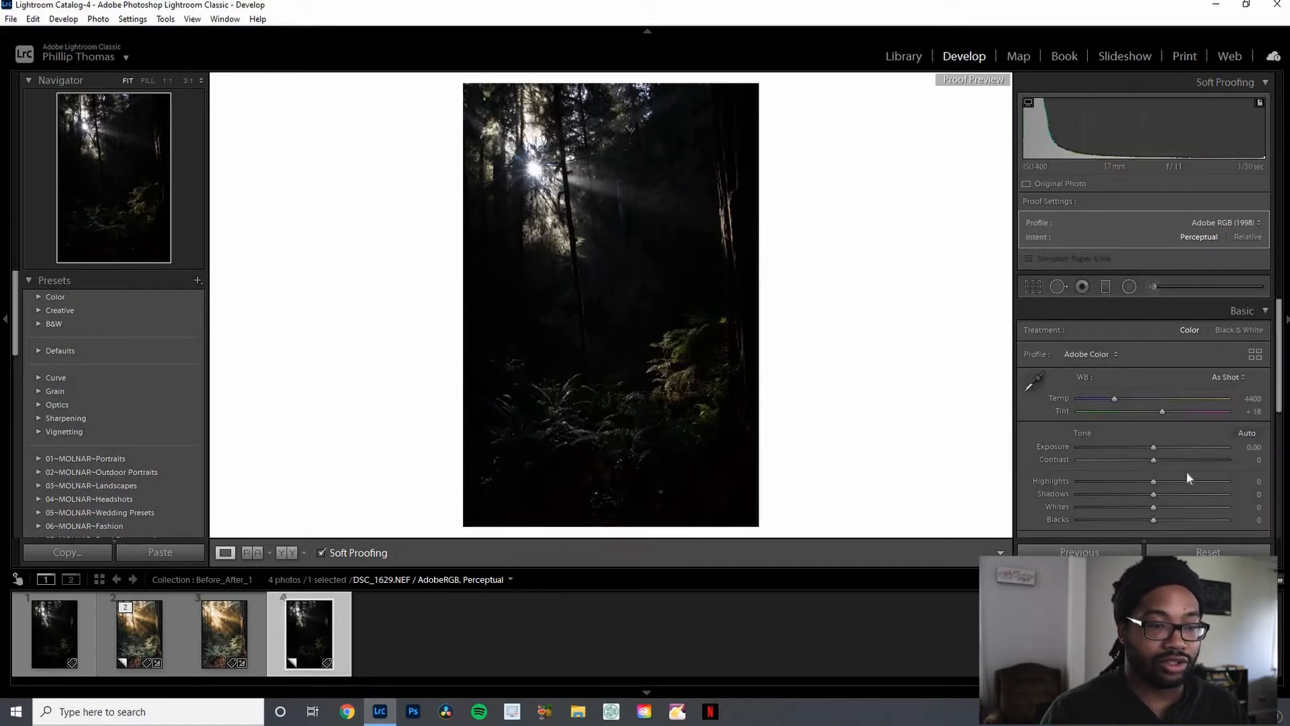
pyautogui.scroll(-5, 1187, 475)
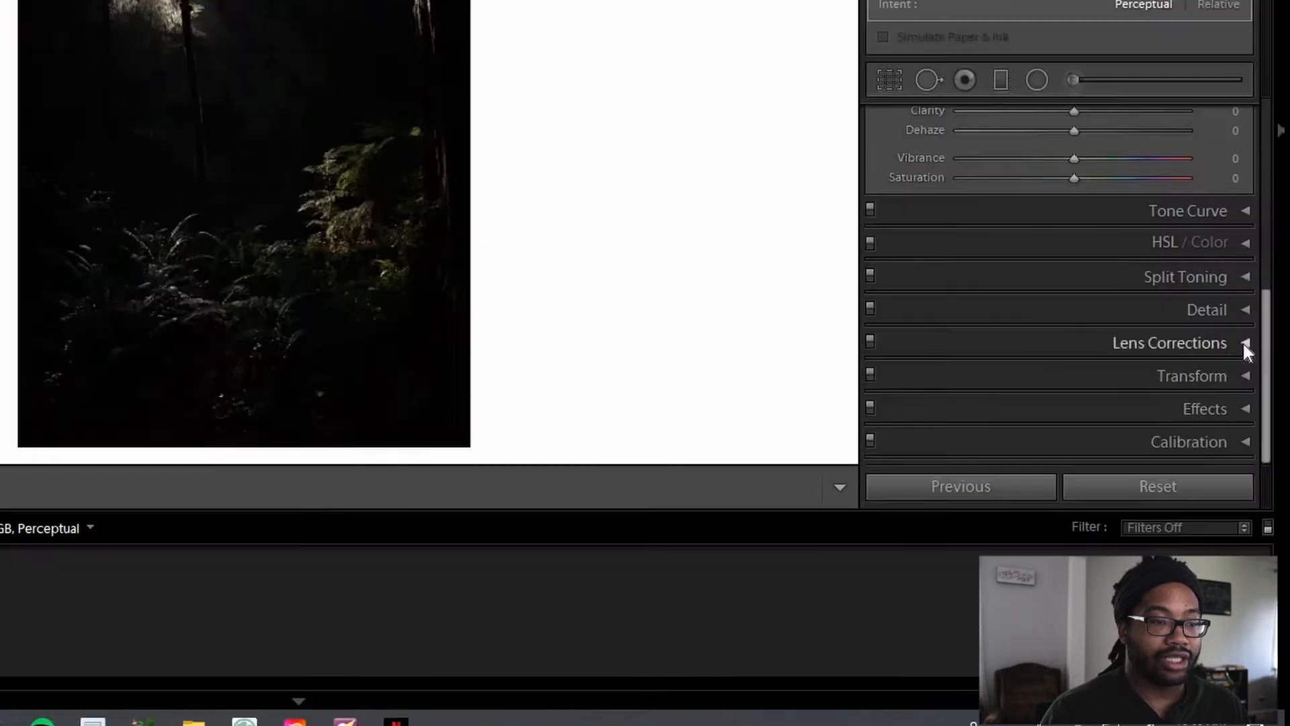
pyautogui.click(1244, 342)
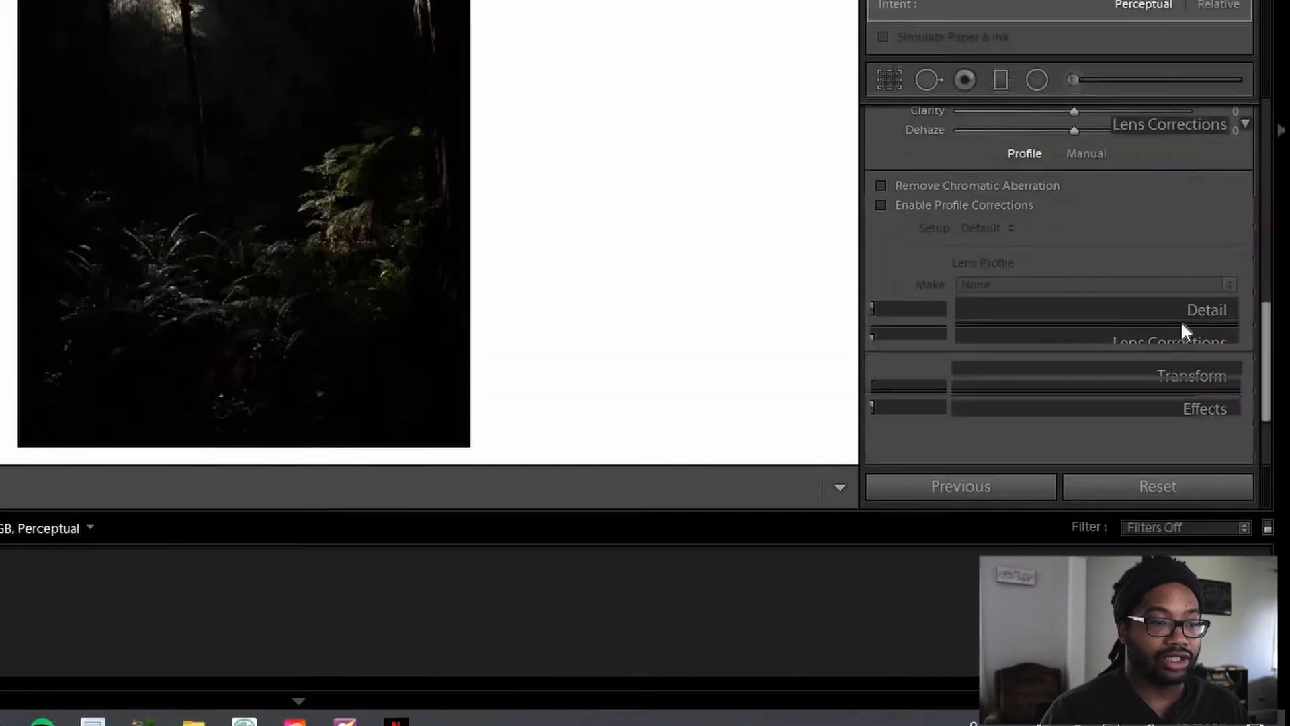
pyautogui.click(880, 184)
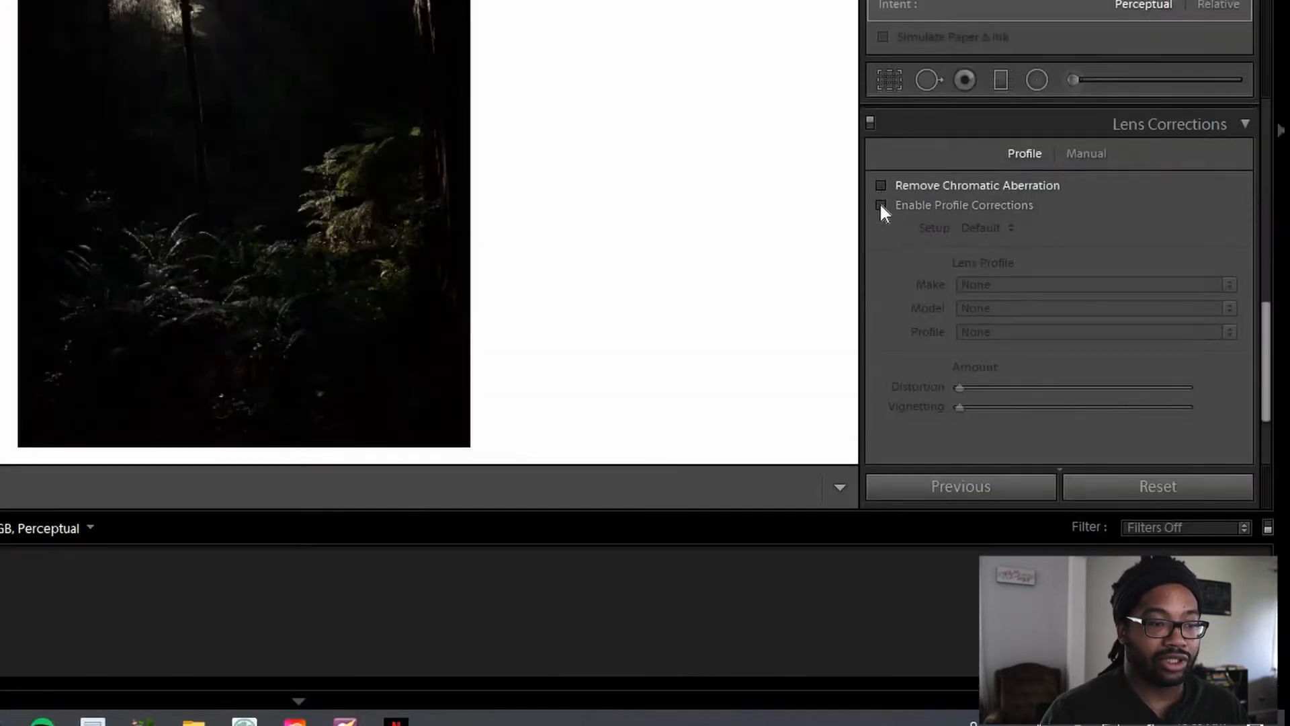
pyautogui.click(880, 203)
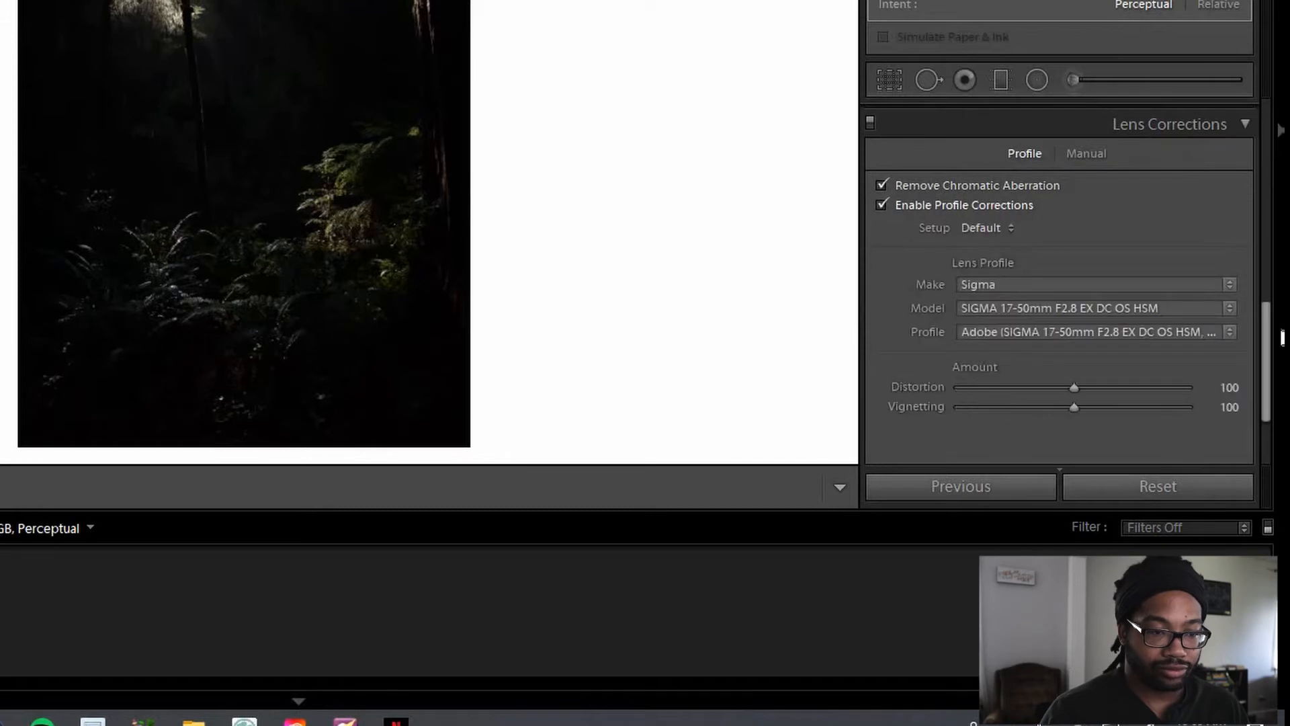
pyautogui.scroll(2, 1244, 262)
pyautogui.click(1241, 248)
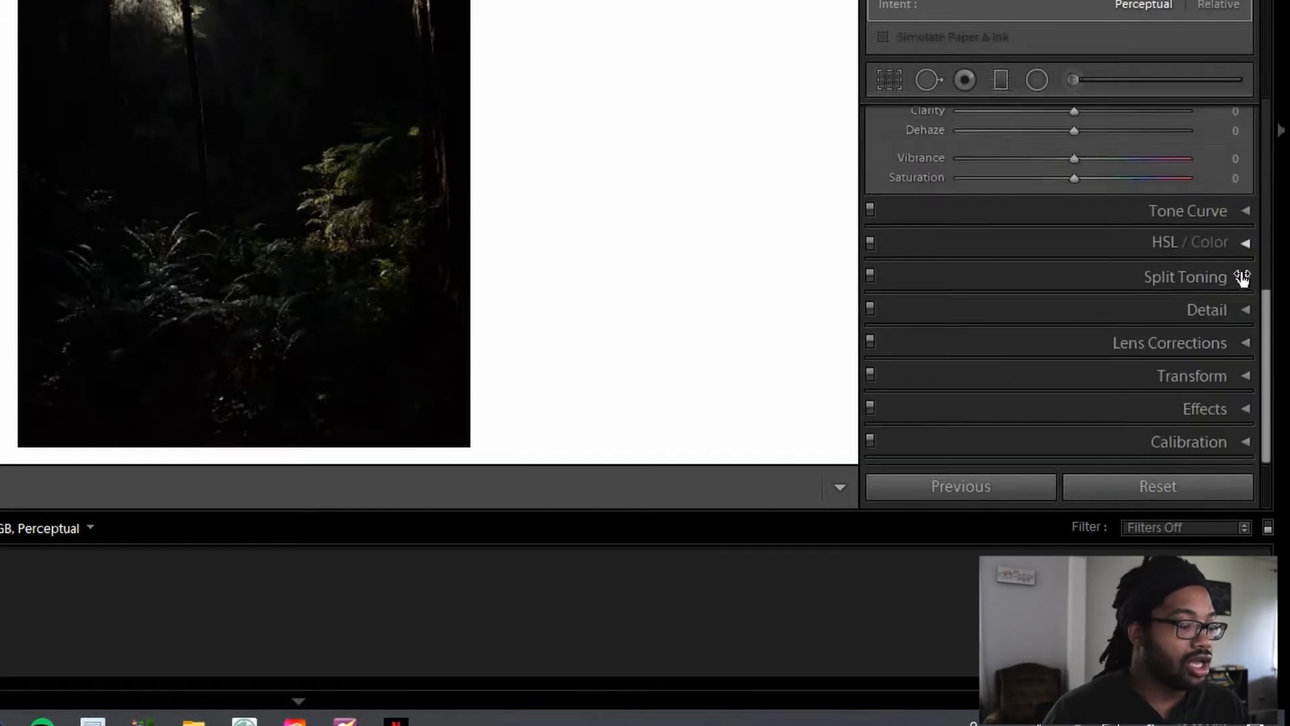
# - Raise the photo's Exposure to +2.47 and lower its Contrast to -35
pyautogui.scroll(3, 1230, 279)
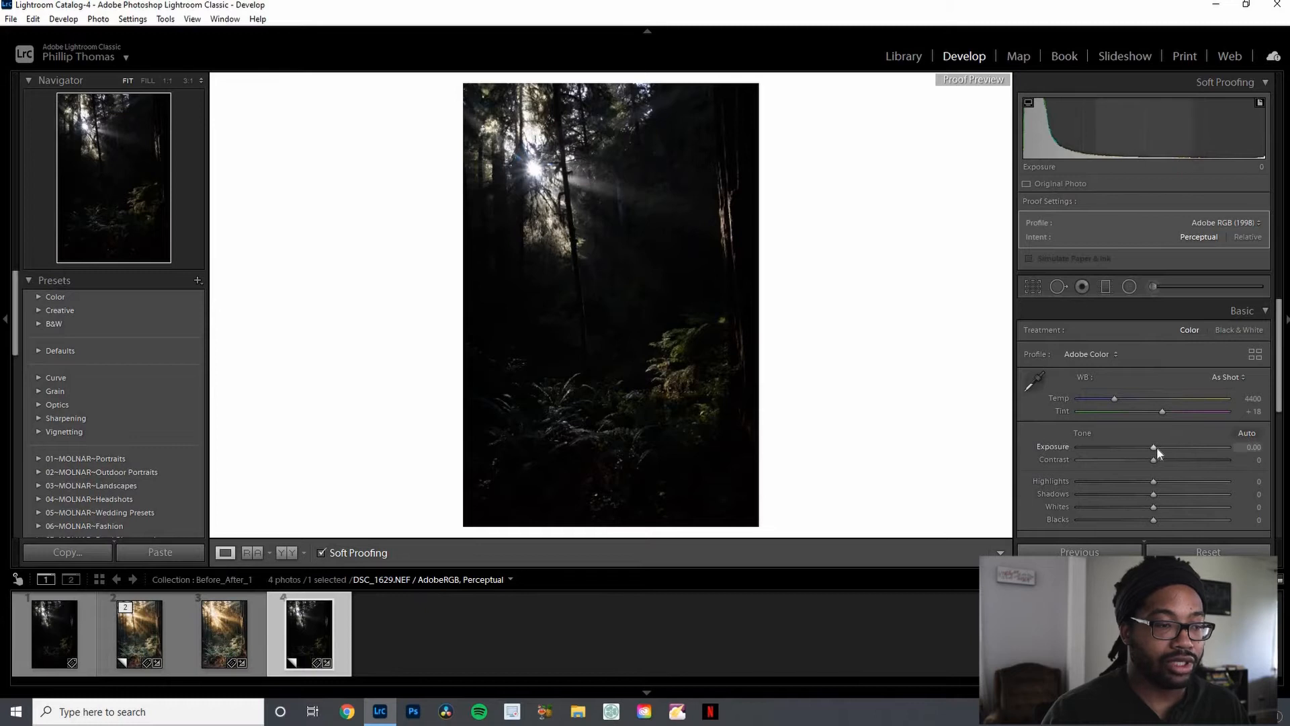
pyautogui.moveTo(1157, 447); pyautogui.dragTo(1191, 446)
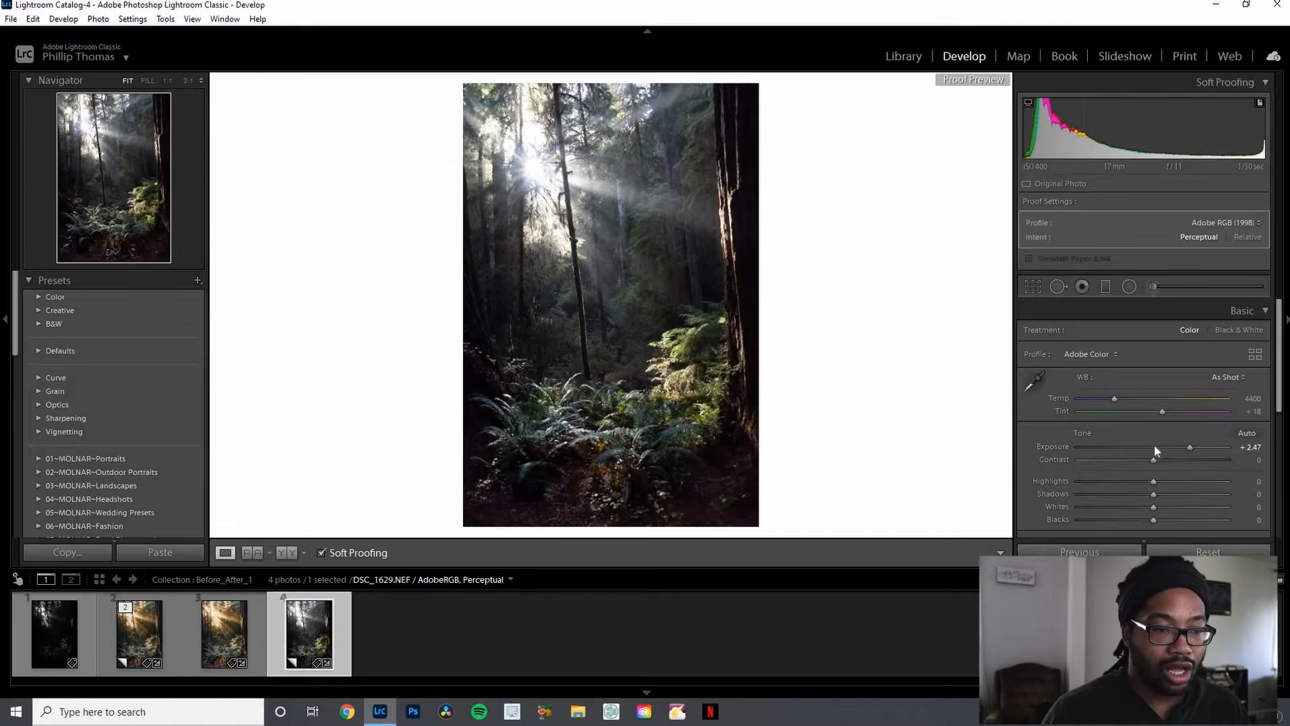
pyautogui.scroll(-1, 1155, 446)
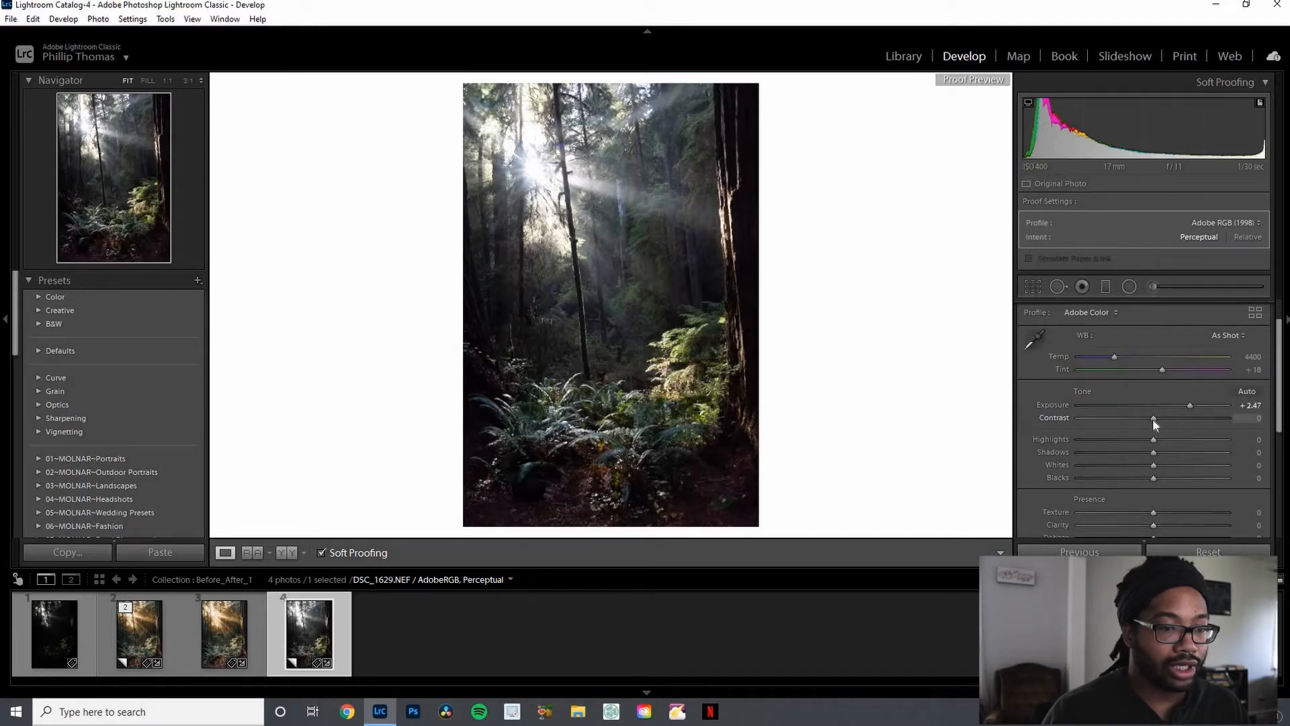
pyautogui.moveTo(1153, 420); pyautogui.dragTo(1128, 425)
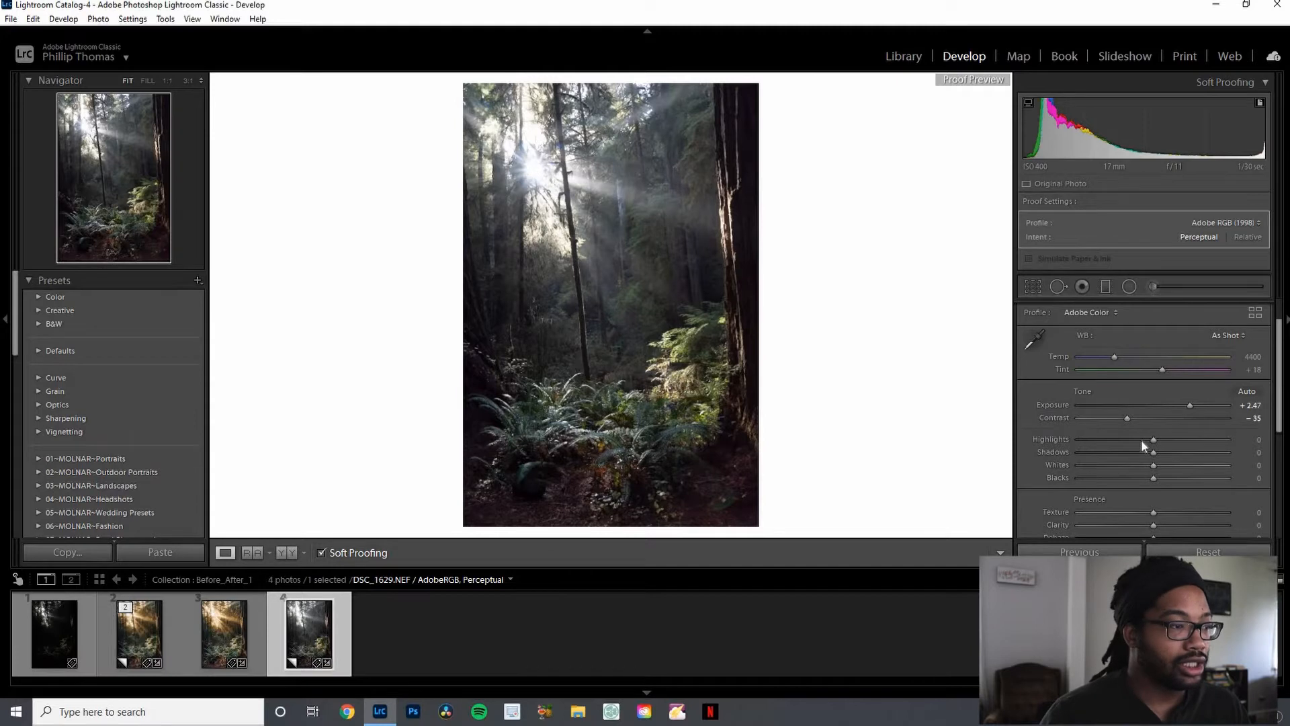
# - Set the basic tone values to Highlights -47, Shadows +74, Whites -7 and Blacks -18
pyautogui.moveTo(1141, 442); pyautogui.dragTo(1119, 443)
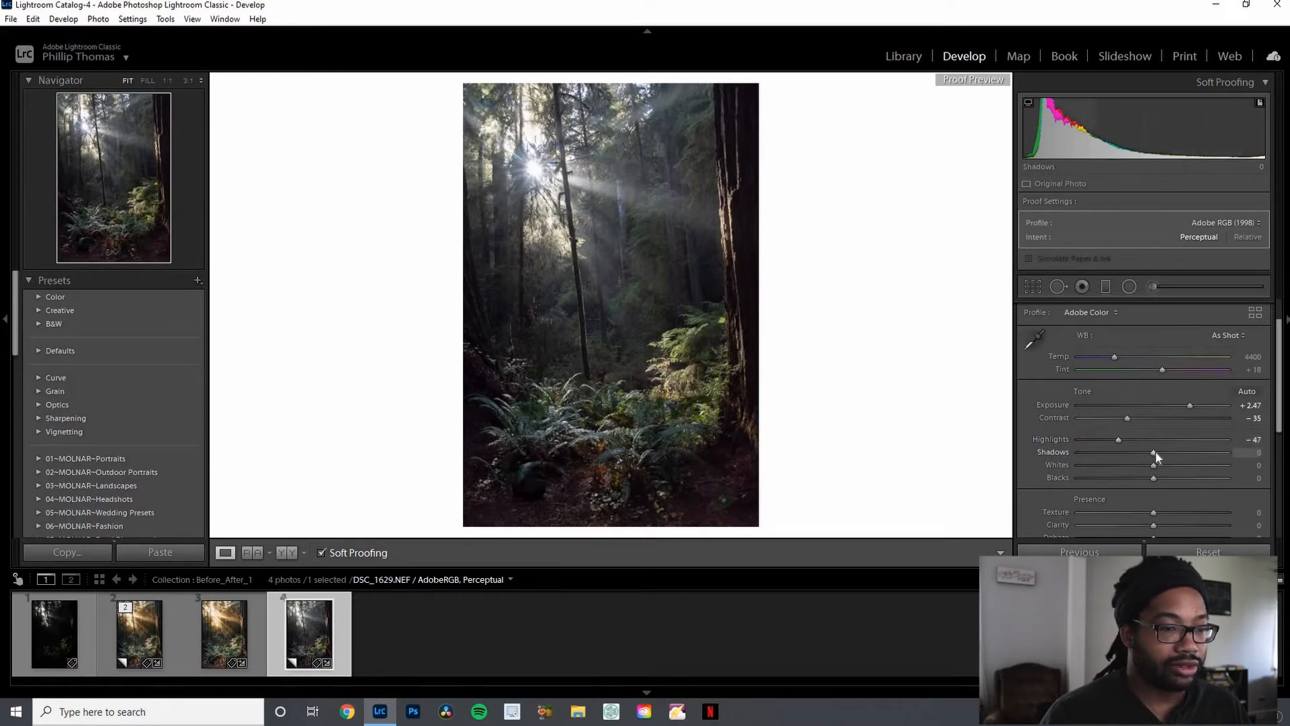
pyautogui.moveTo(1155, 451); pyautogui.dragTo(1211, 458)
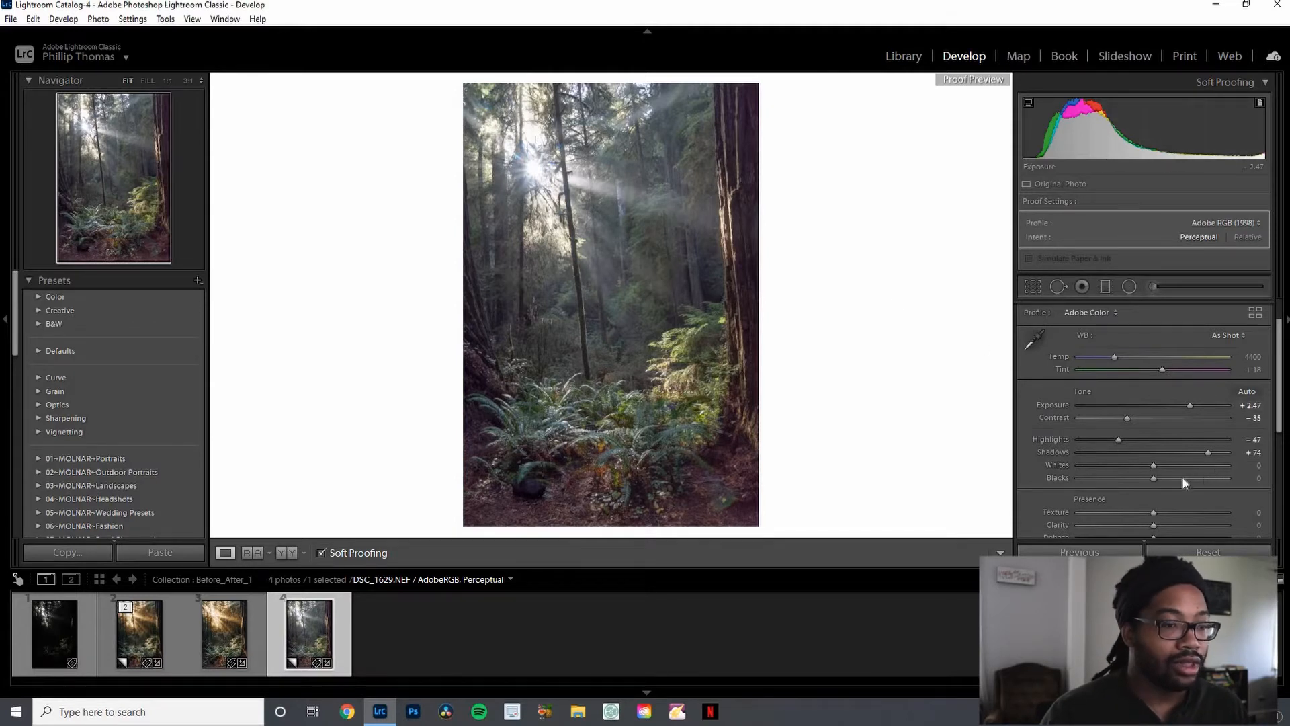
pyautogui.click(1149, 465)
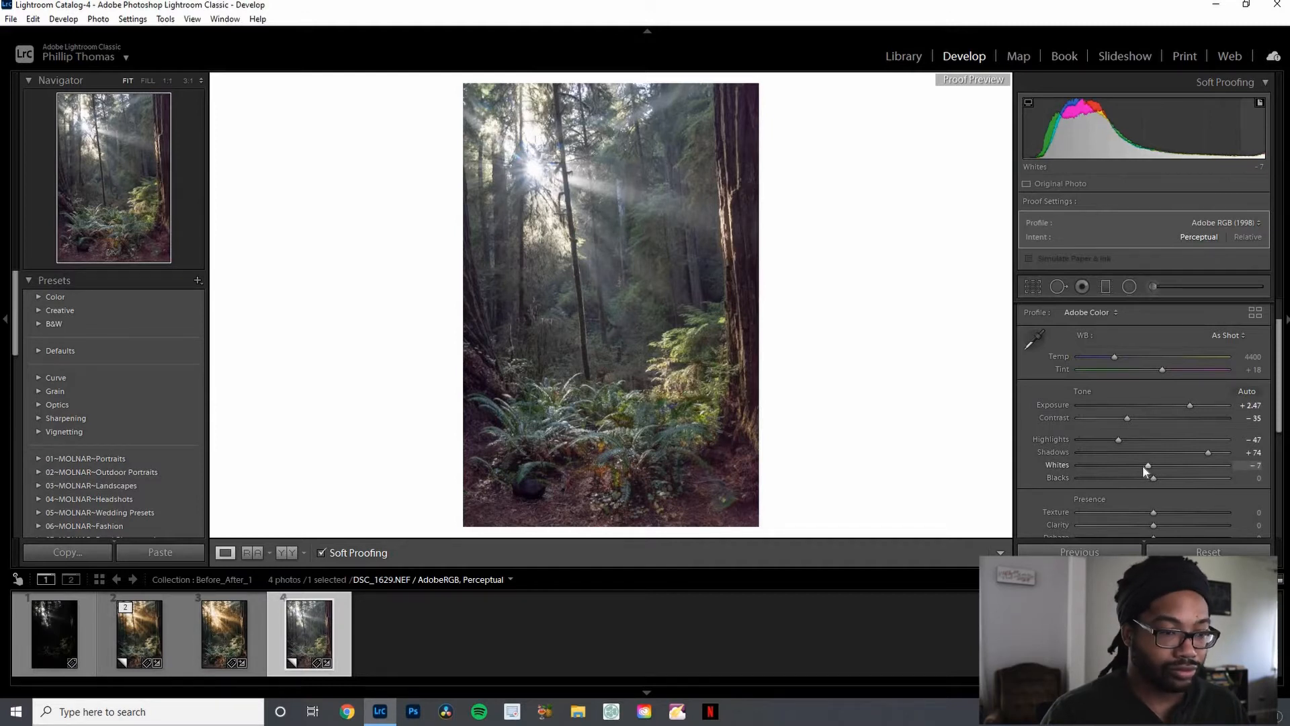
pyautogui.moveTo(1149, 477); pyautogui.dragTo(1143, 477)
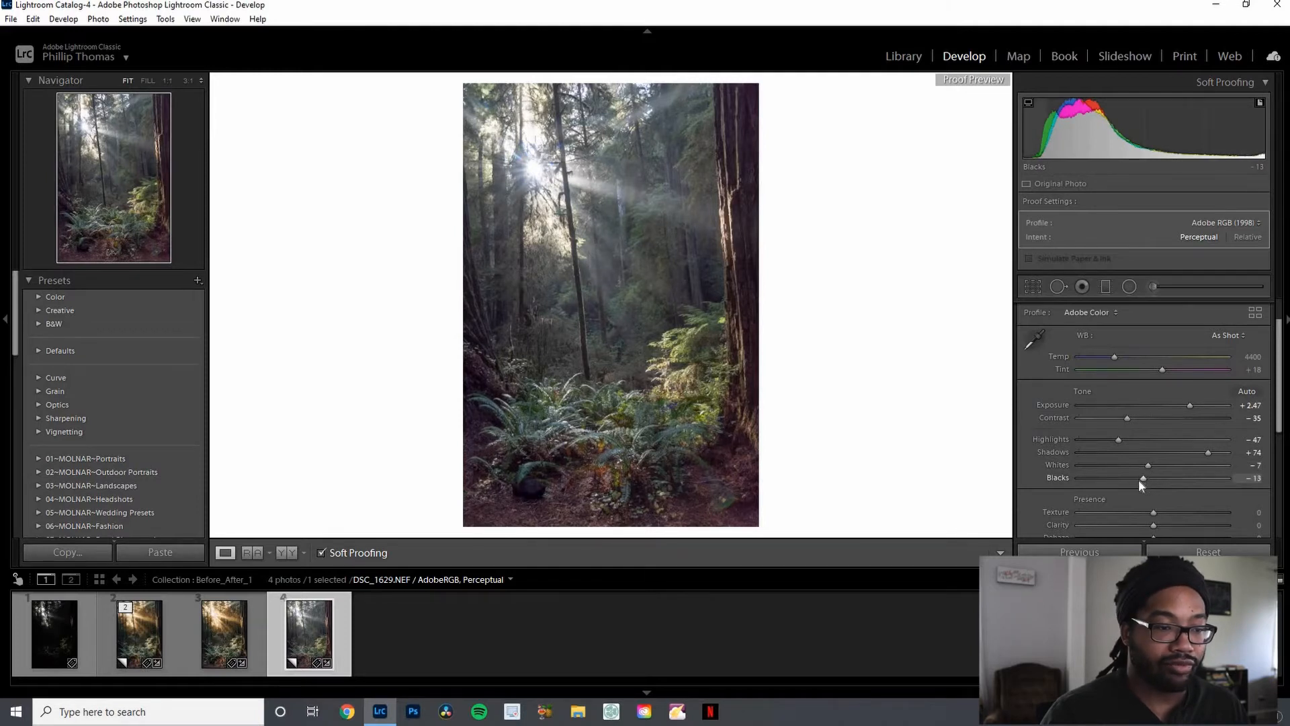
pyautogui.moveTo(1150, 478); pyautogui.dragTo(1147, 477)
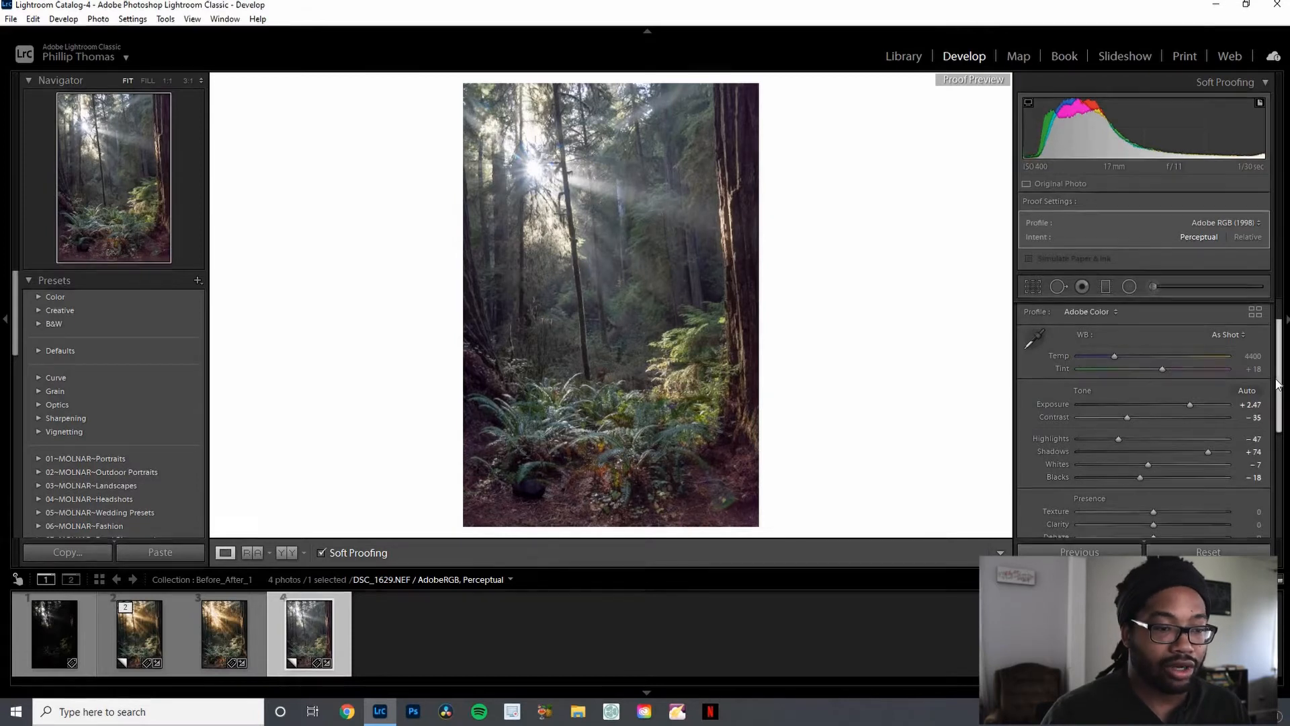
# - Expand the Tone Curve settings and activate the curve's on-image targeted adjustment tool
pyautogui.moveTo(1275, 382); pyautogui.dragTo(1278, 384)
pyautogui.scroll(-3, 1279, 412)
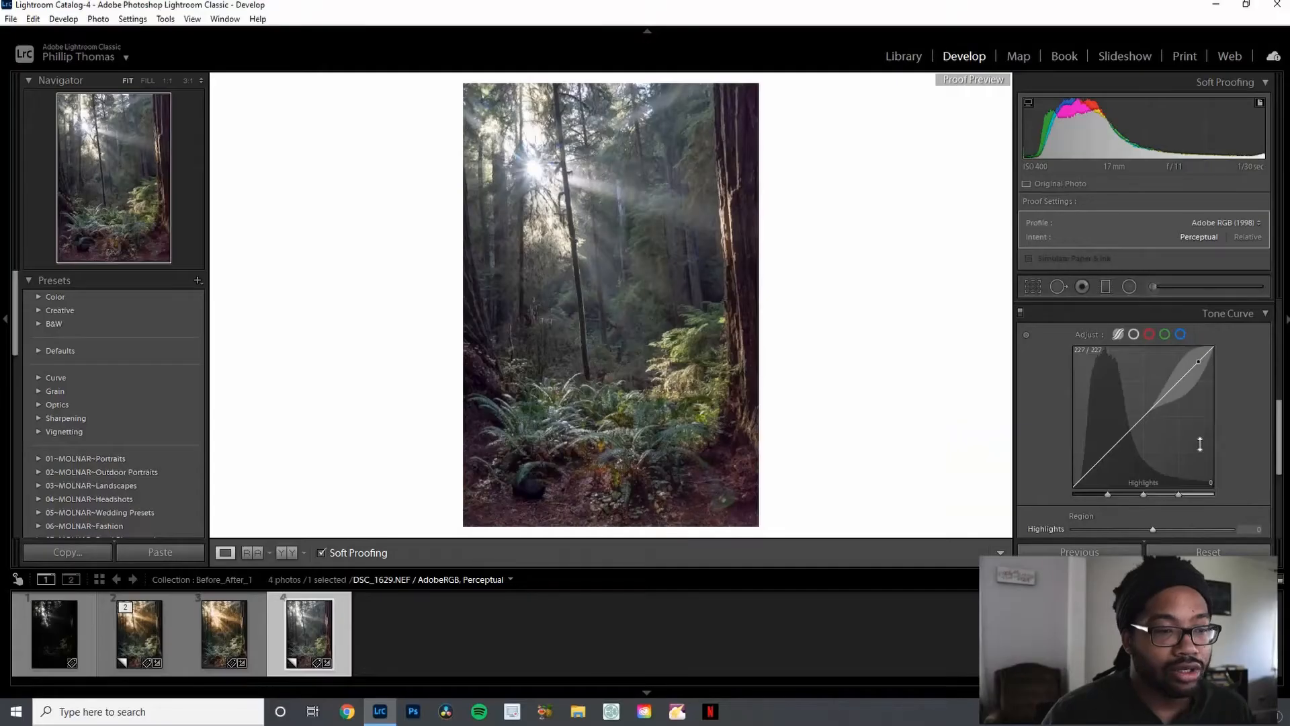
pyautogui.scroll(1, 1240, 370)
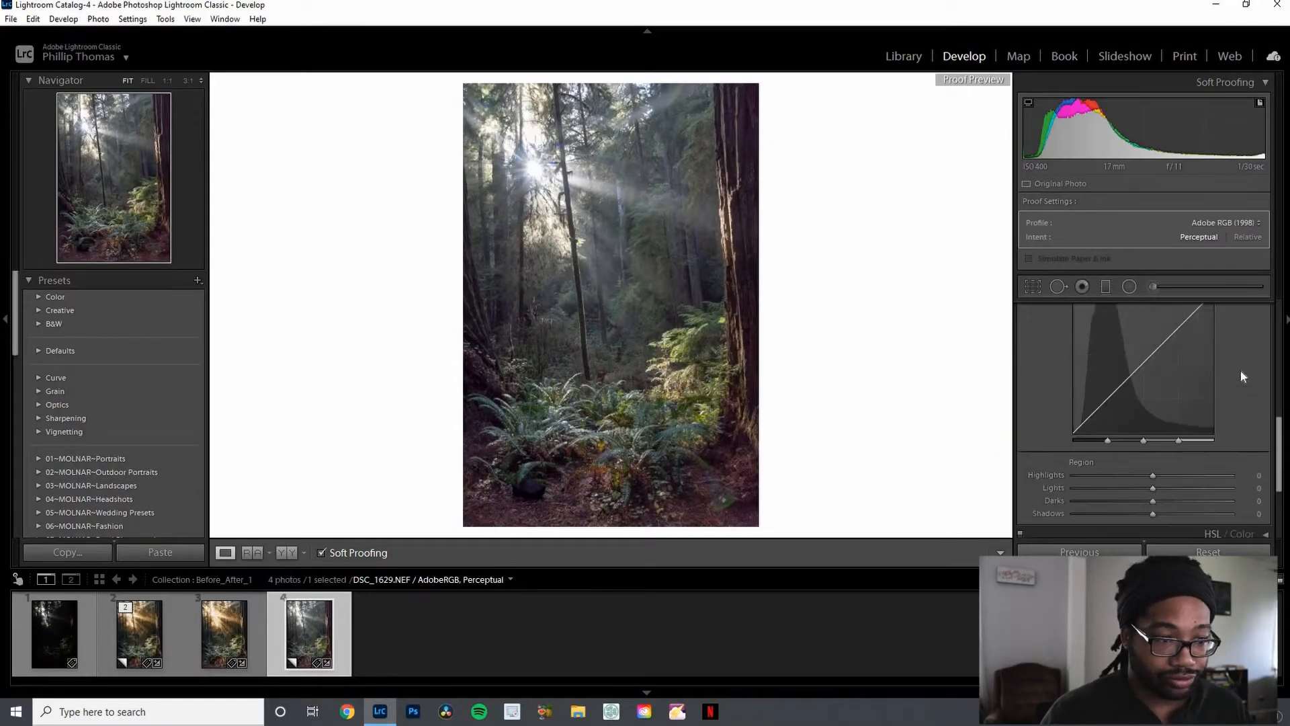
pyautogui.scroll(-1, 1246, 368)
pyautogui.scroll(2, 1251, 365)
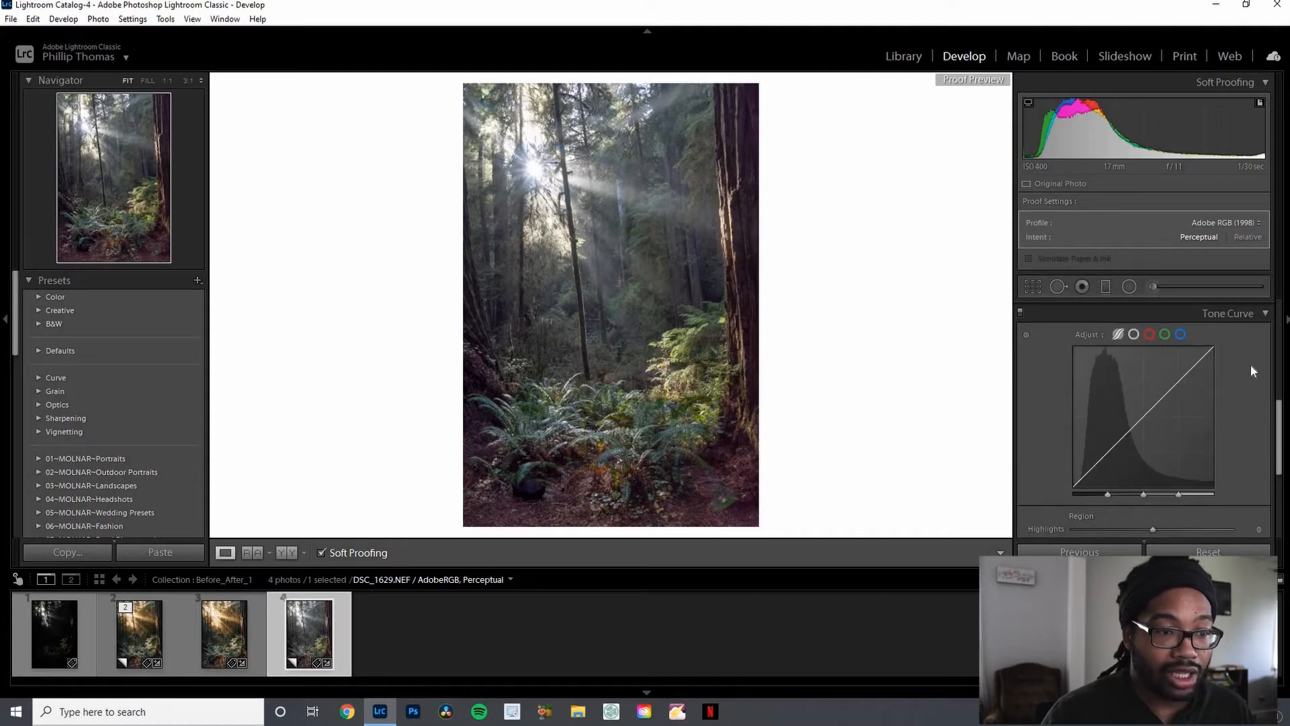
pyautogui.rightClick(1227, 315)
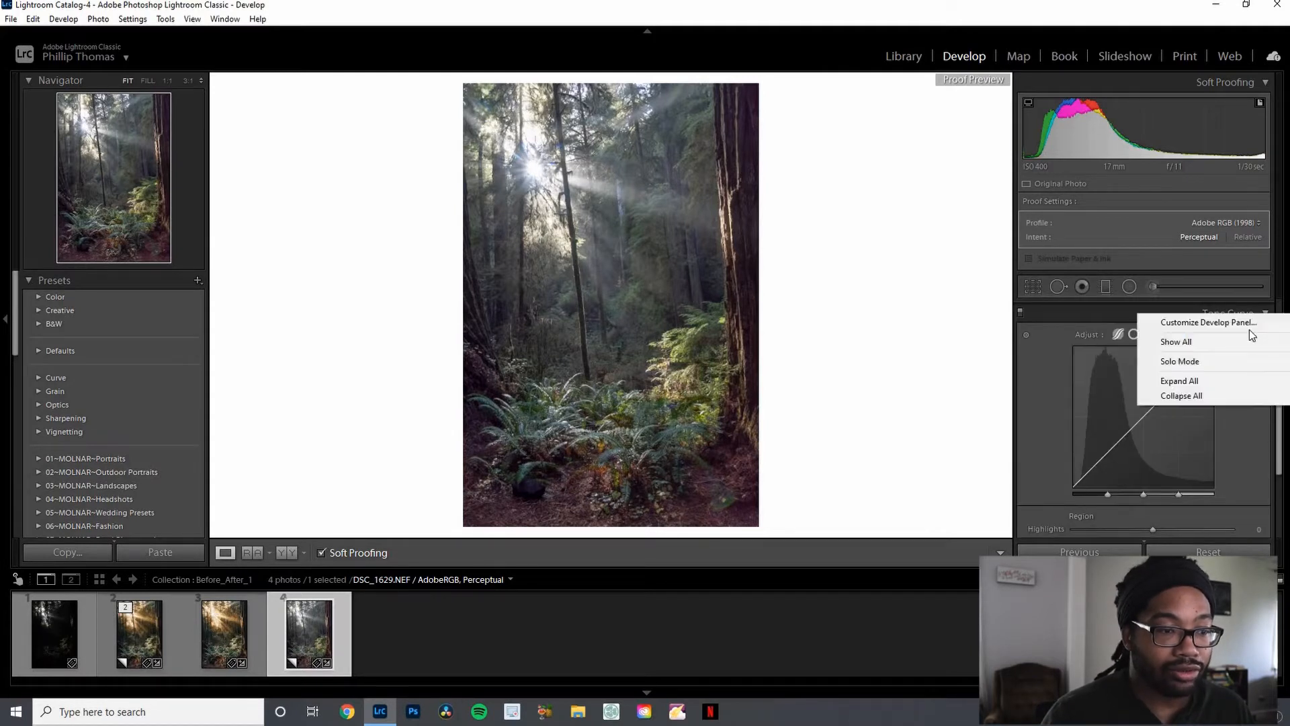
pyautogui.click(1244, 413)
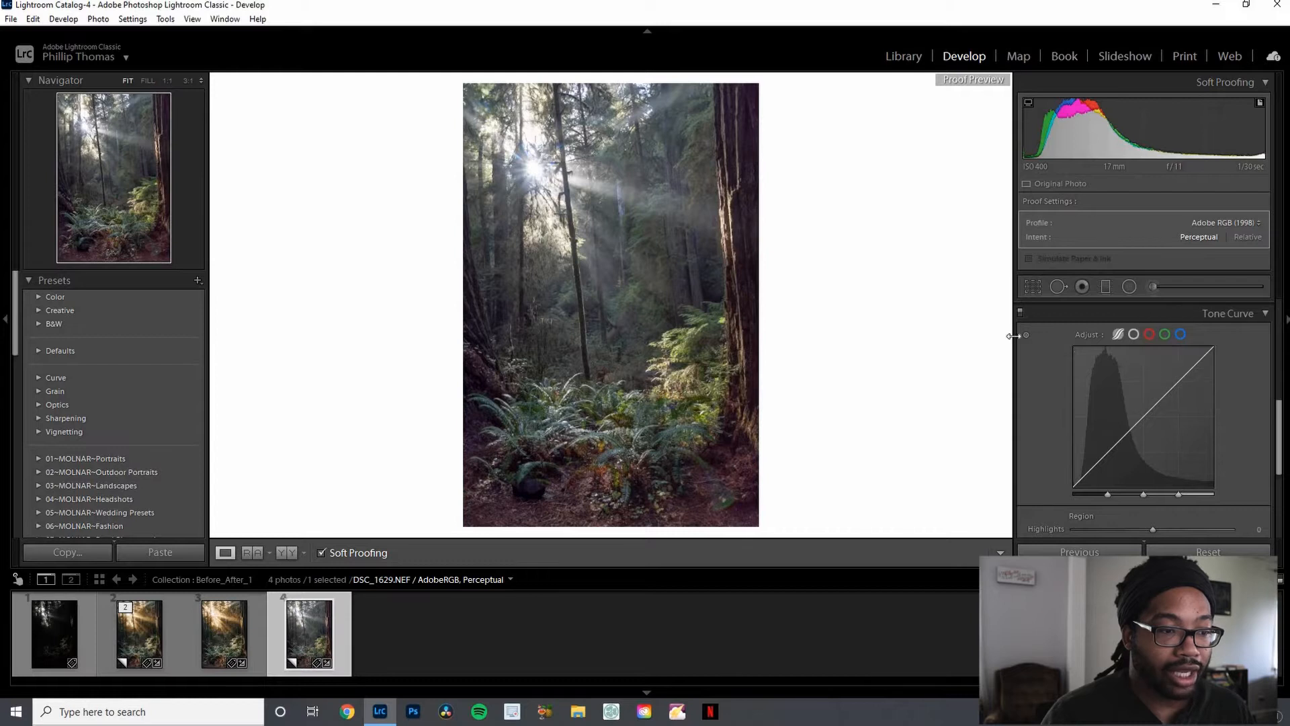
pyautogui.click(1026, 336)
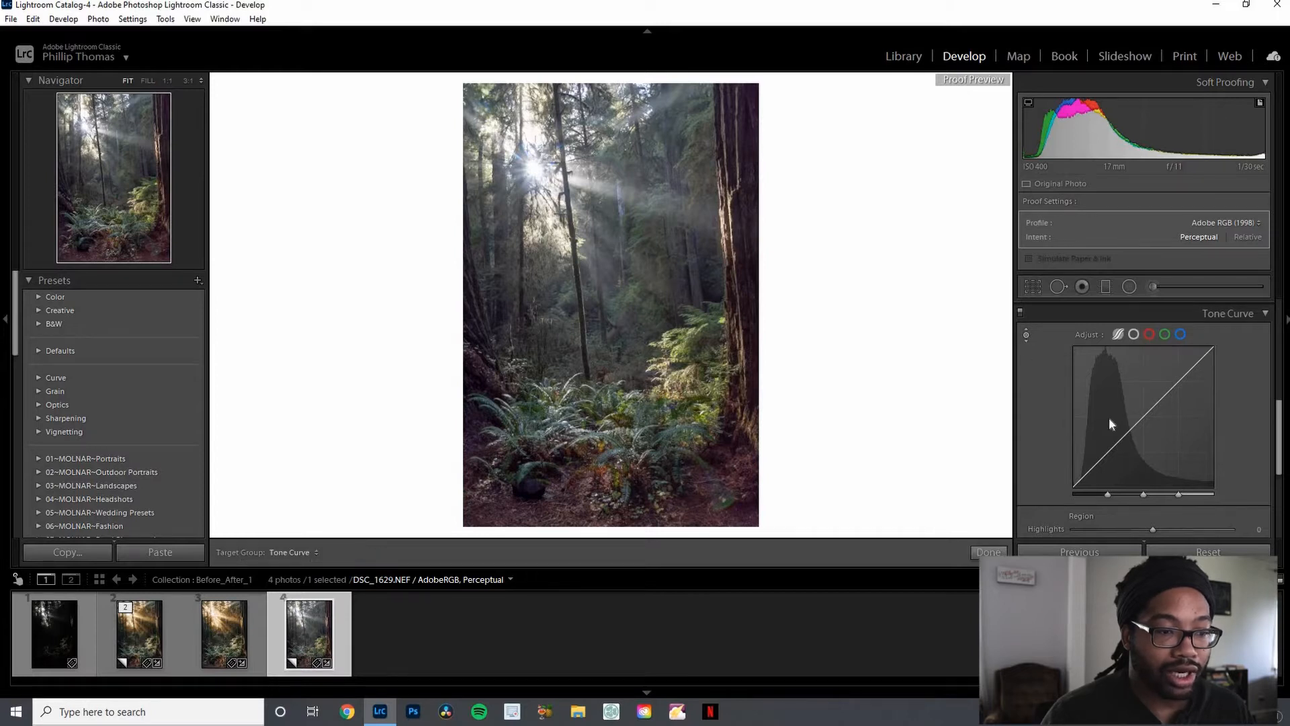
# - Lower the Shadows region of the tone curve to -23
pyautogui.moveTo(1280, 451); pyautogui.dragTo(1282, 485)
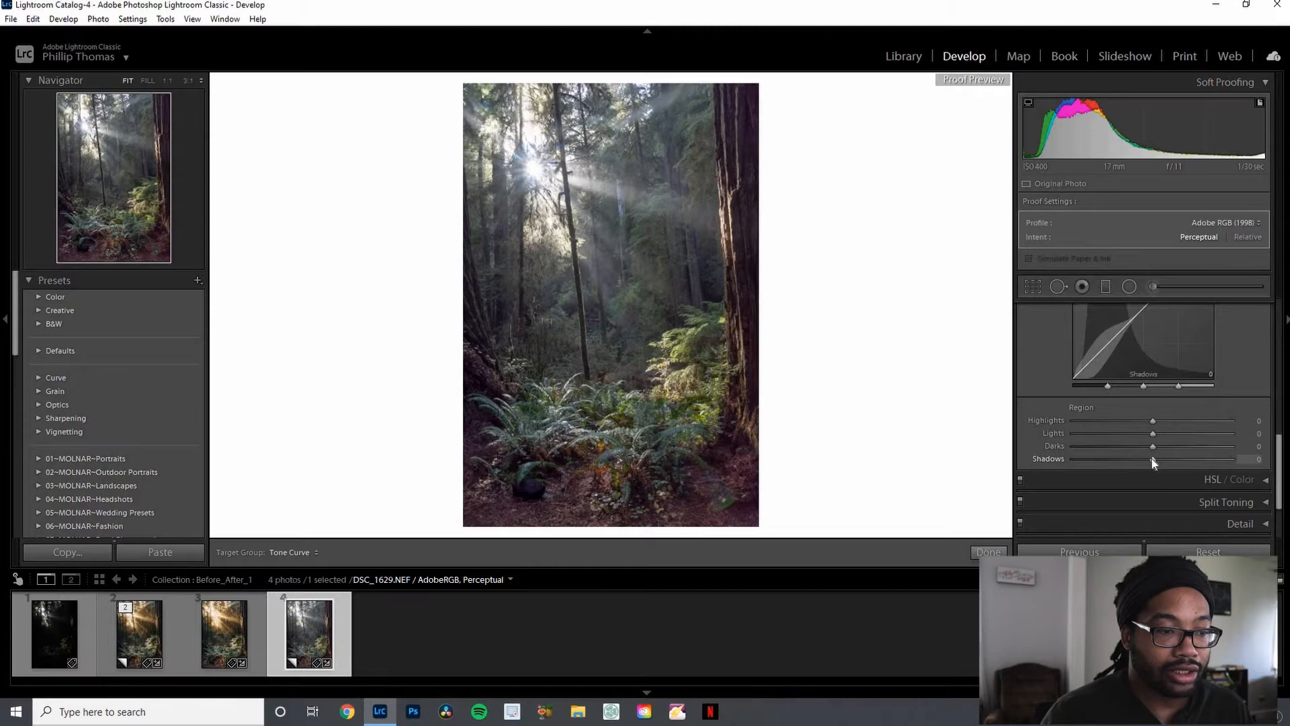
pyautogui.moveTo(1153, 460); pyautogui.dragTo(1143, 460)
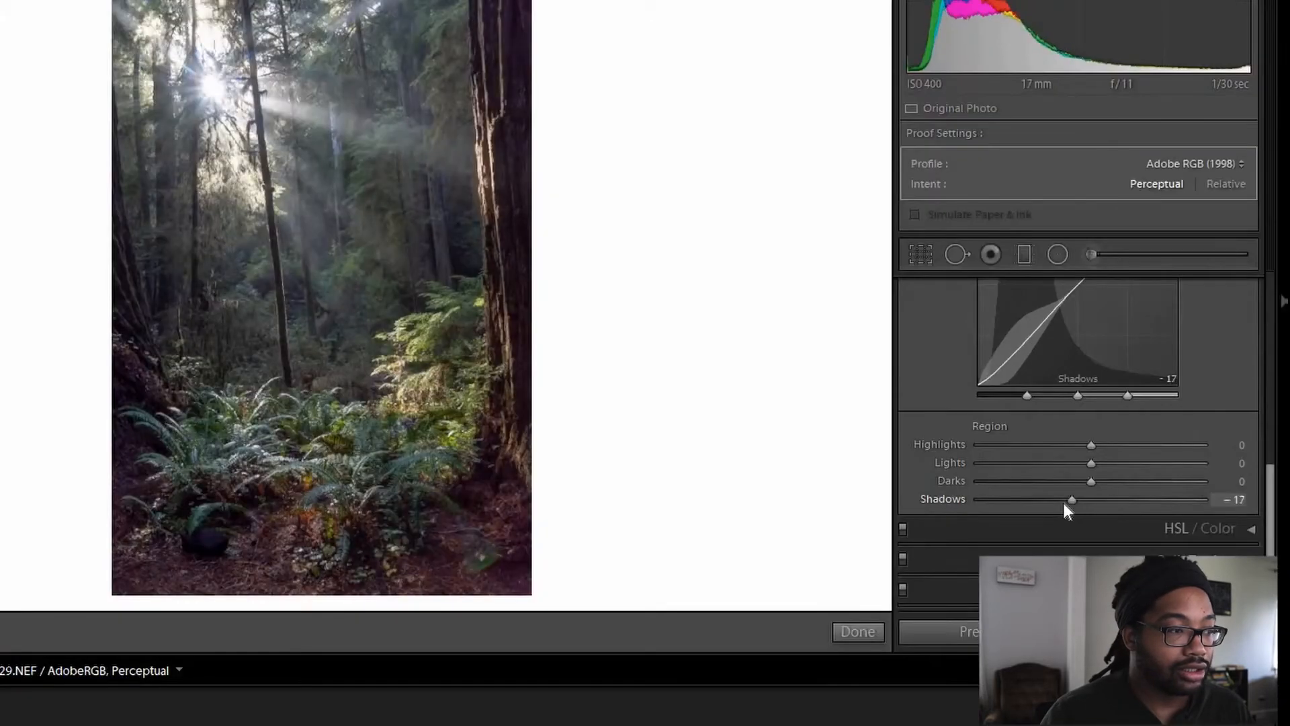
pyautogui.moveTo(1064, 503); pyautogui.dragTo(1065, 504)
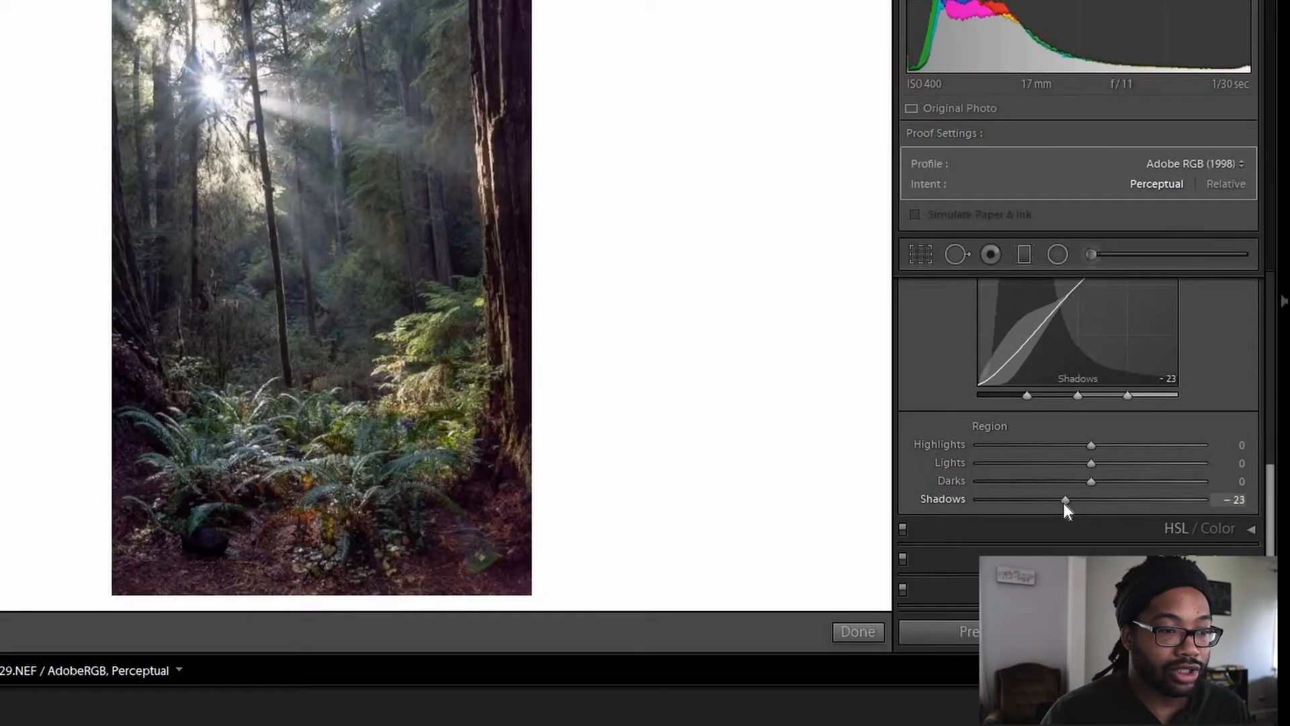
# - Set the tone curve's Highlights to -32, Lights to +32 and Darks to -16, and collapse the Tone Curve section
pyautogui.scroll(3, 1096, 511)
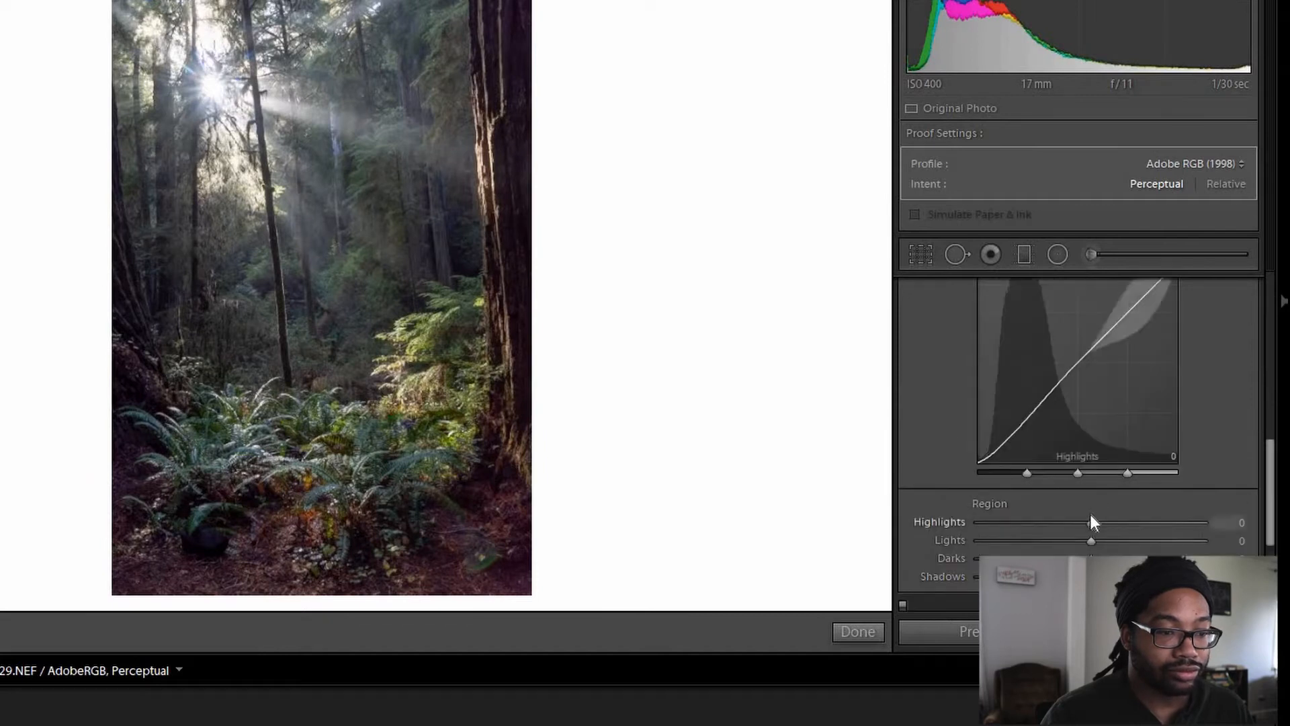
pyautogui.scroll(3, 1122, 524)
pyautogui.scroll(-2, 1109, 531)
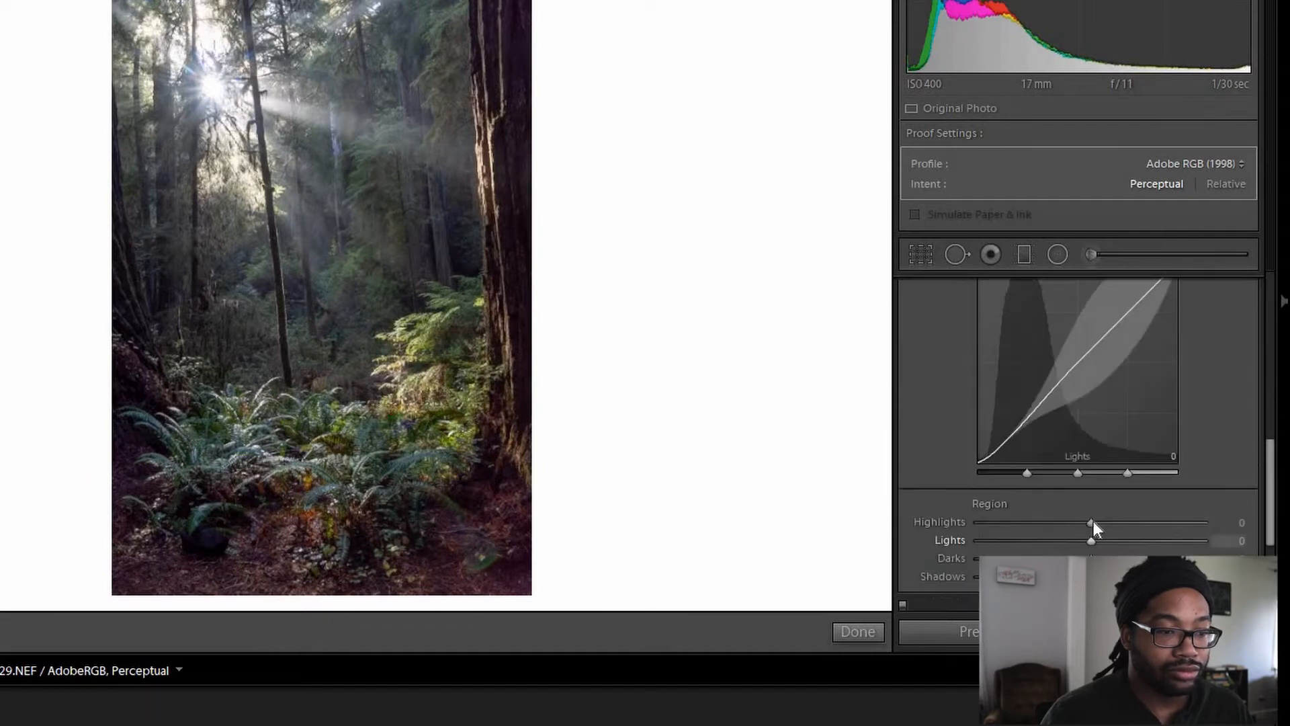
pyautogui.moveTo(1082, 524); pyautogui.dragTo(1067, 523)
pyautogui.scroll(2, 1217, 501)
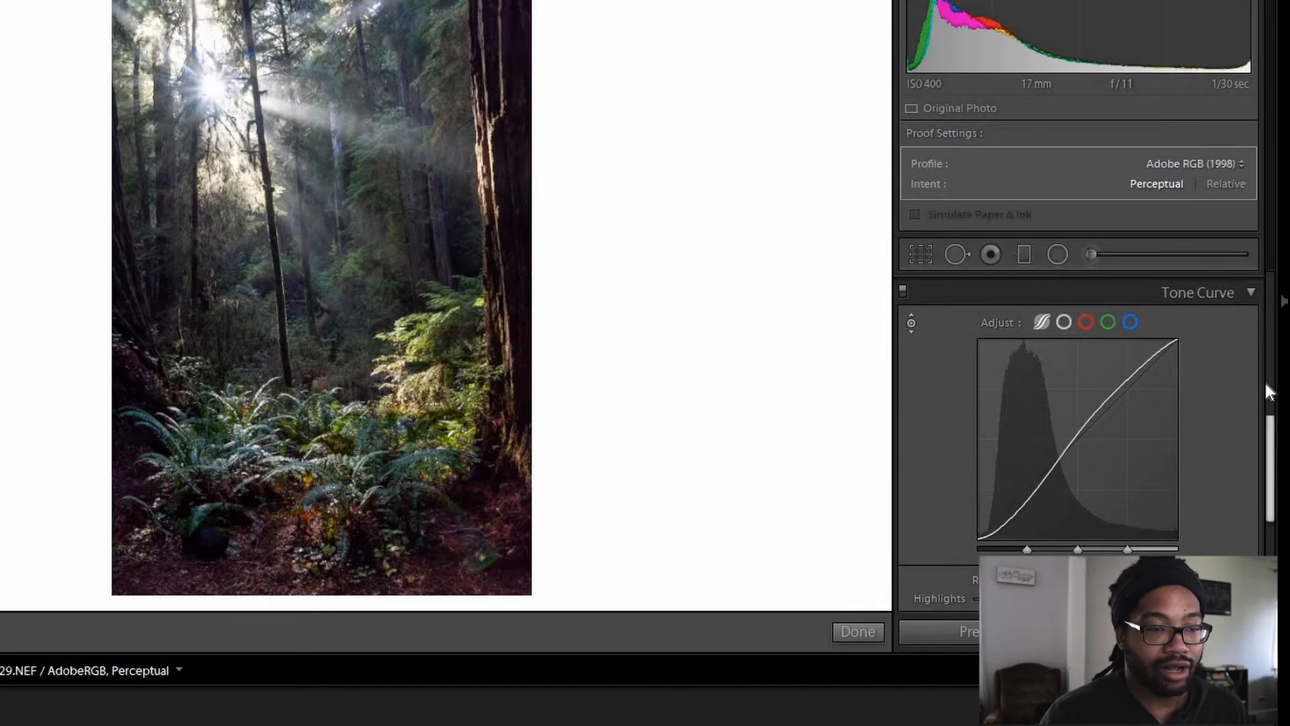
pyautogui.scroll(-3, 1269, 393)
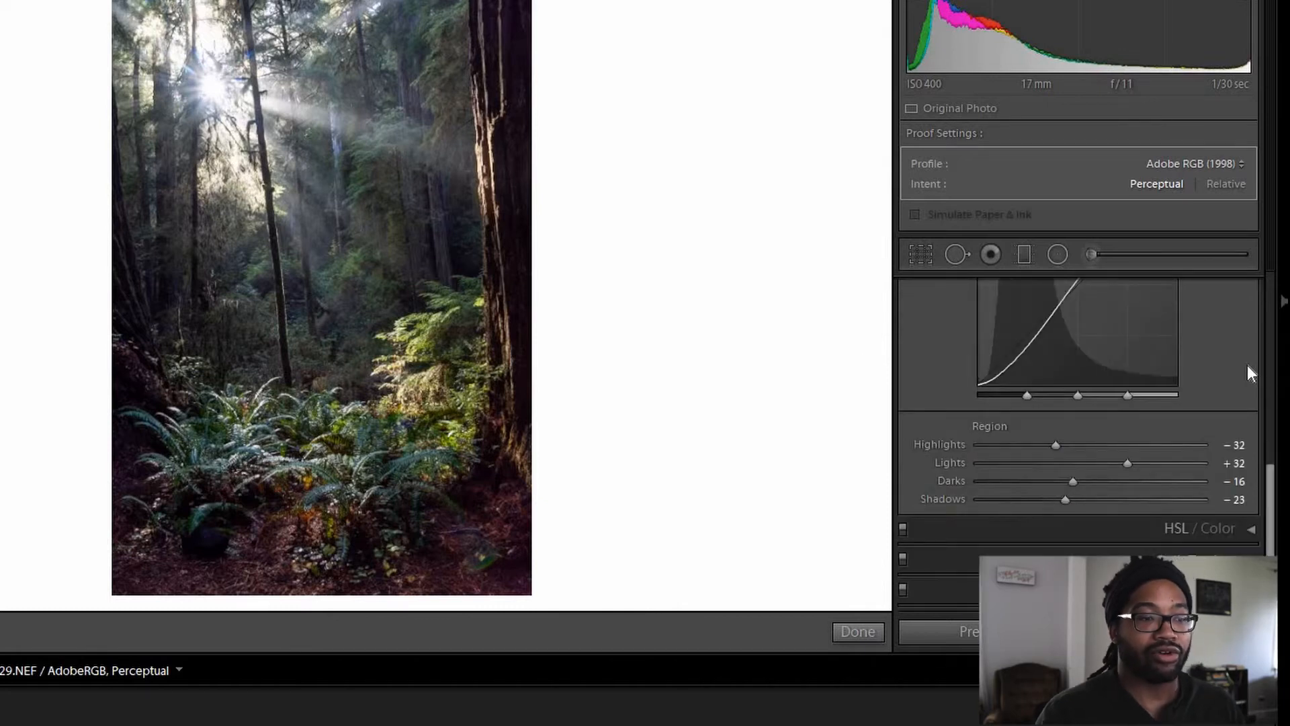
pyautogui.scroll(3, 1247, 366)
pyautogui.scroll(2, 1245, 381)
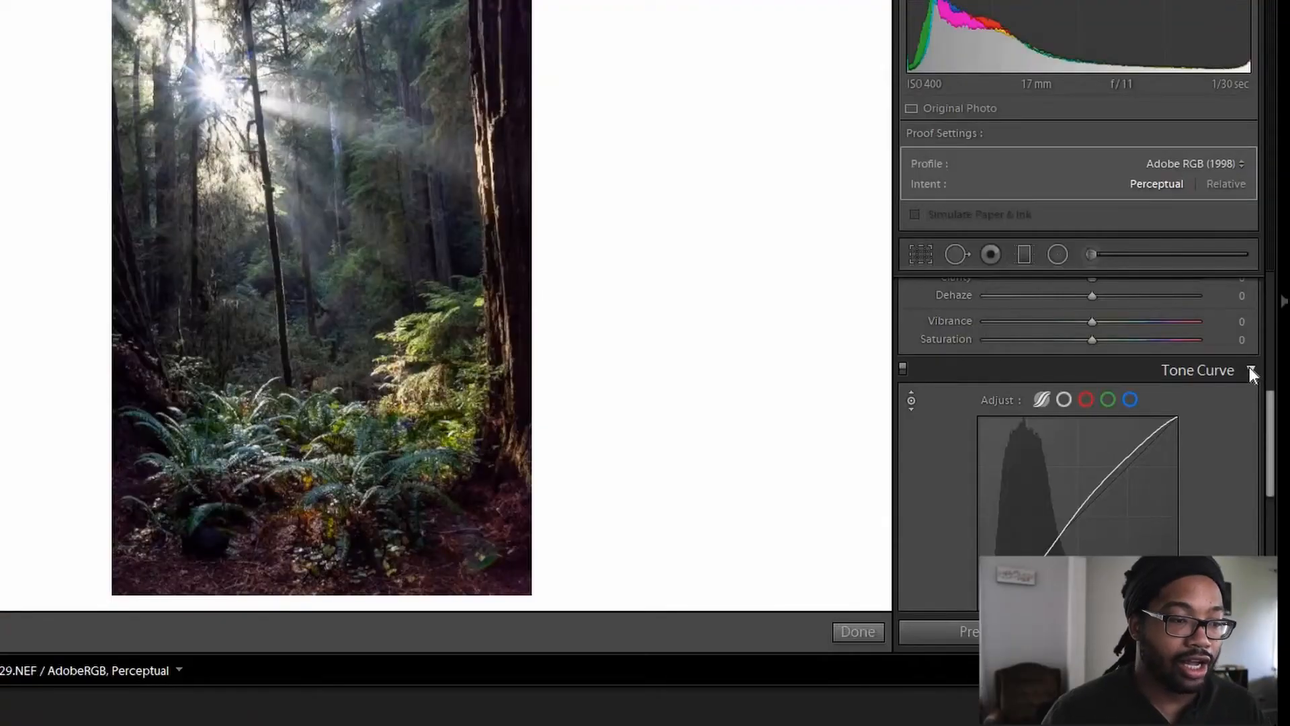
pyautogui.click(1251, 372)
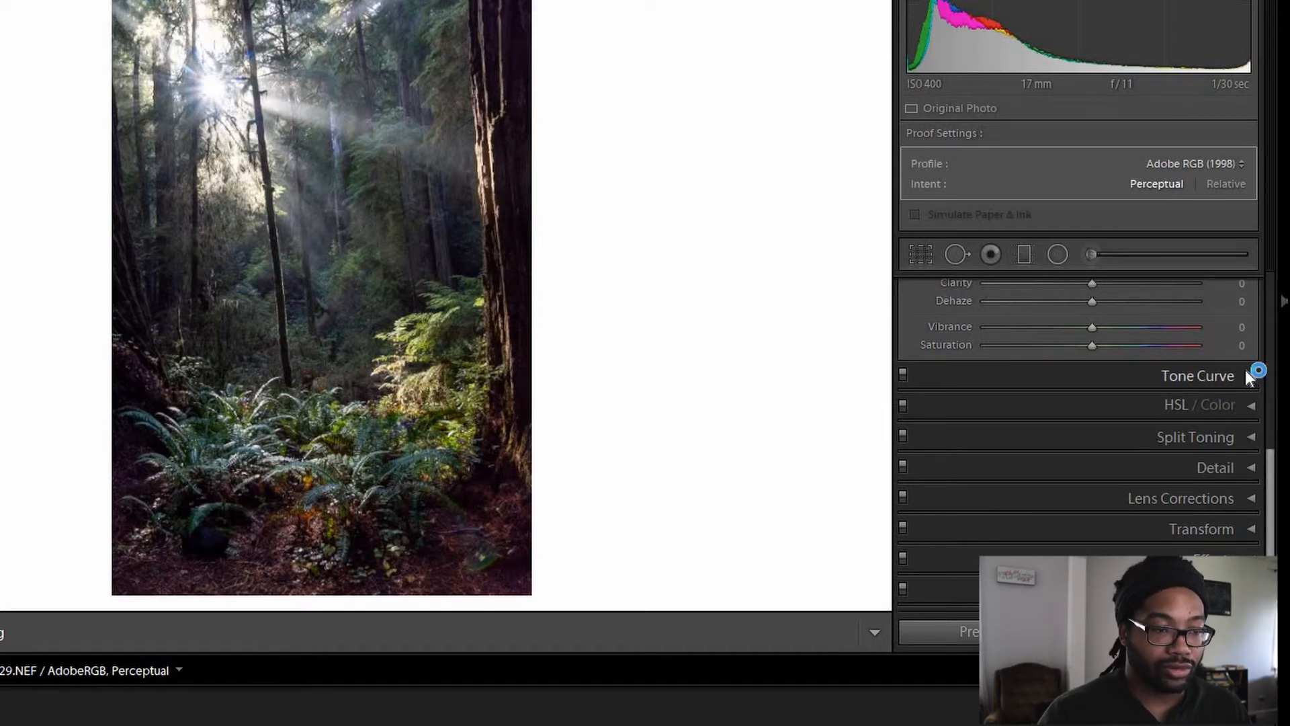
# - Set the photo's Vibrance to +40 and its Saturation to -10
pyautogui.scroll(1, 1142, 471)
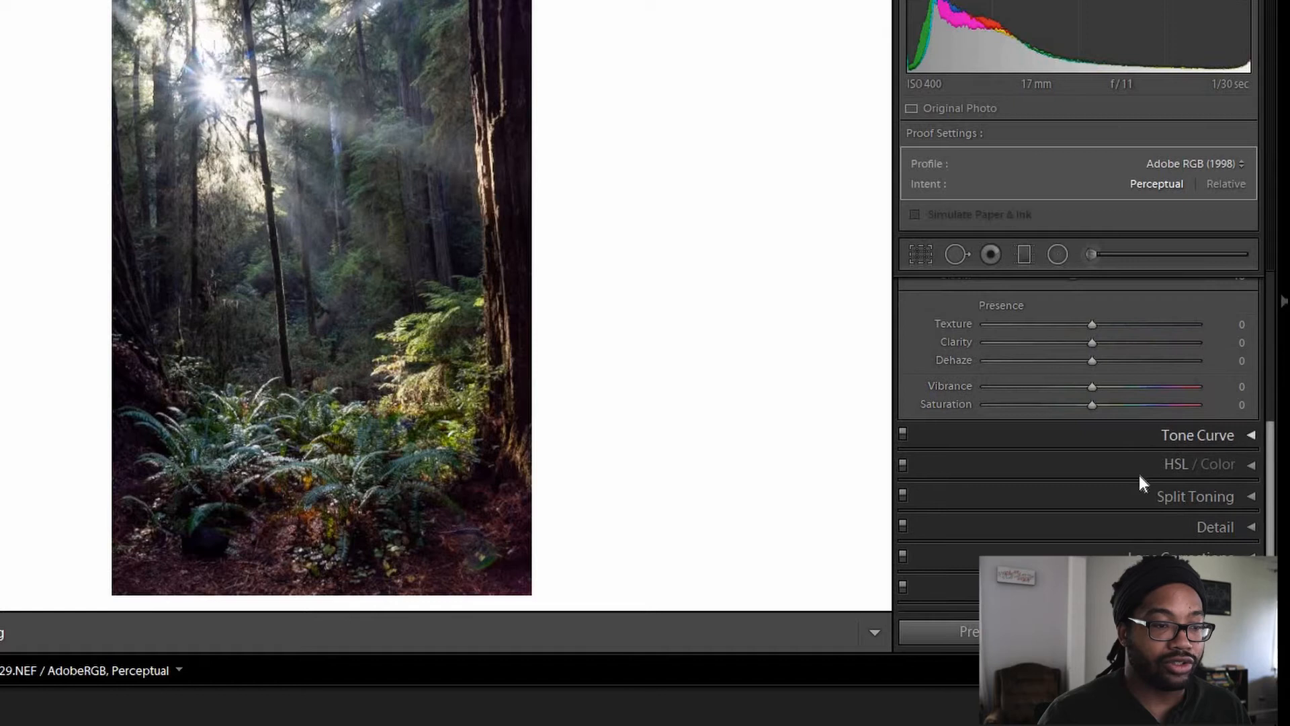
pyautogui.click(1123, 384)
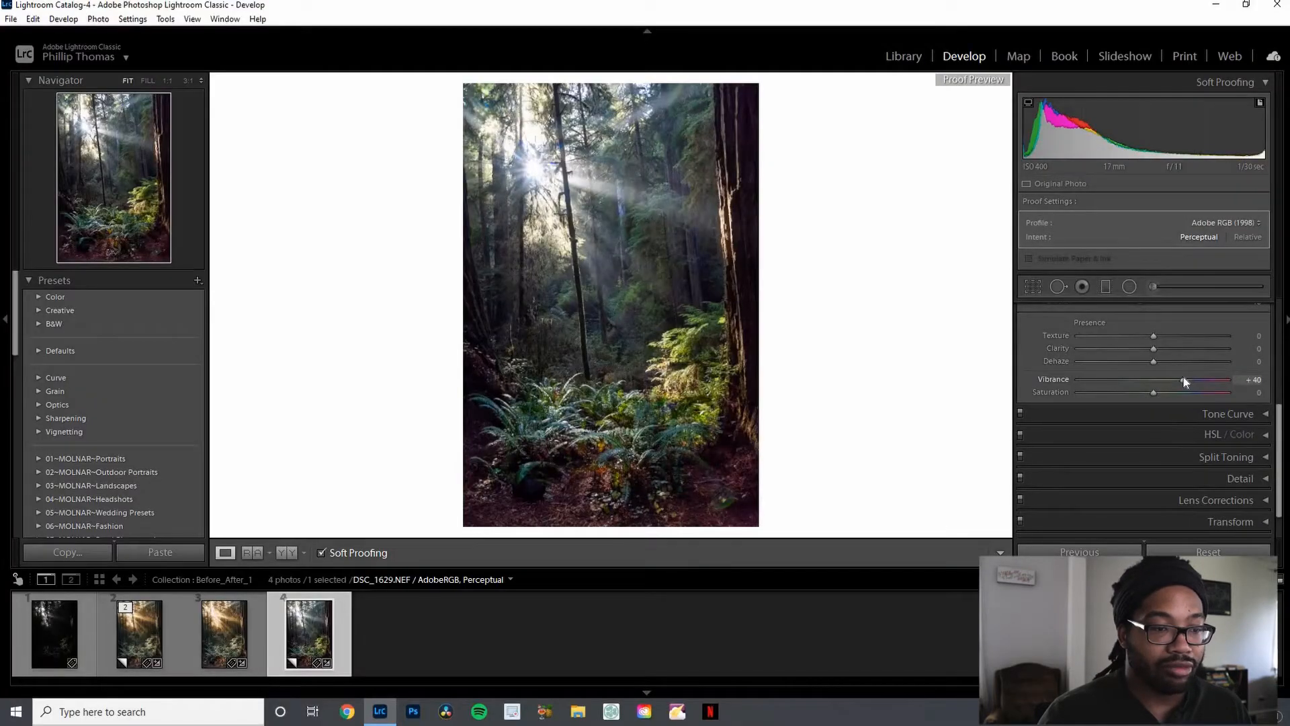
pyautogui.click(1133, 387)
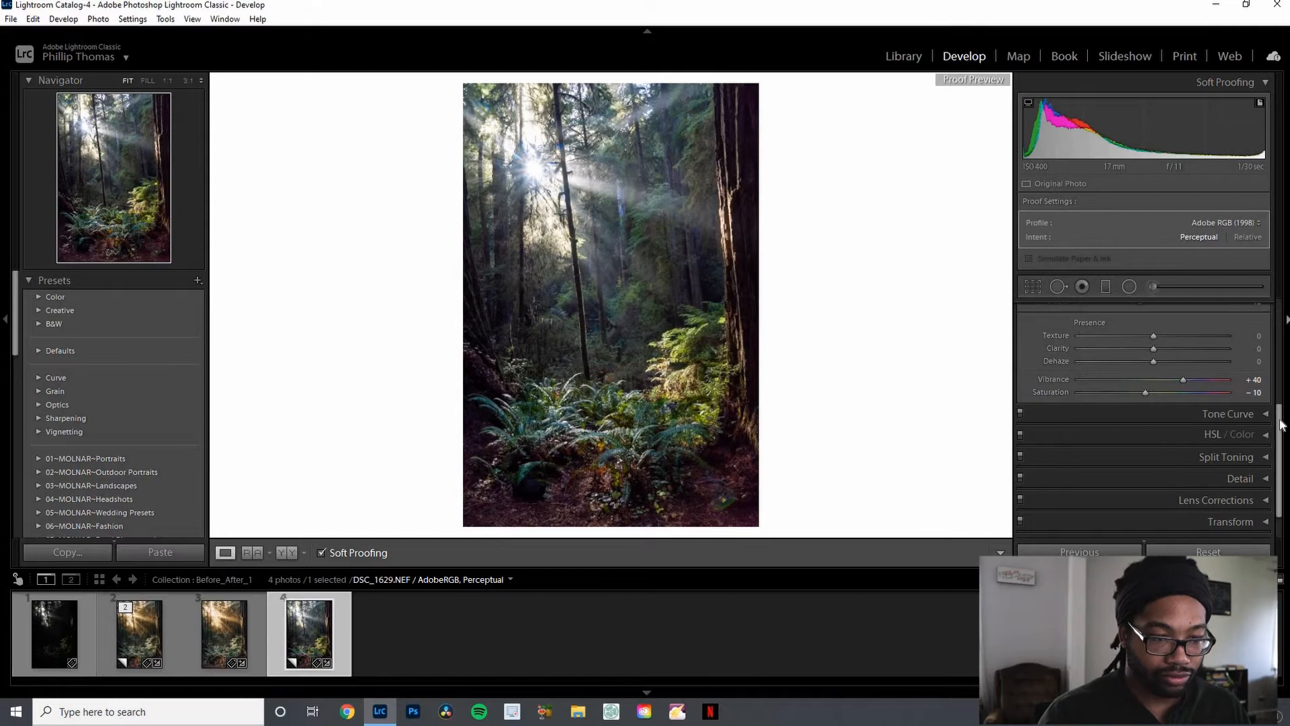
# - Expand the HSL / Color settings and activate the on-image targeted adjustment tool for Hue
pyautogui.hotkey('ctrl', '3')
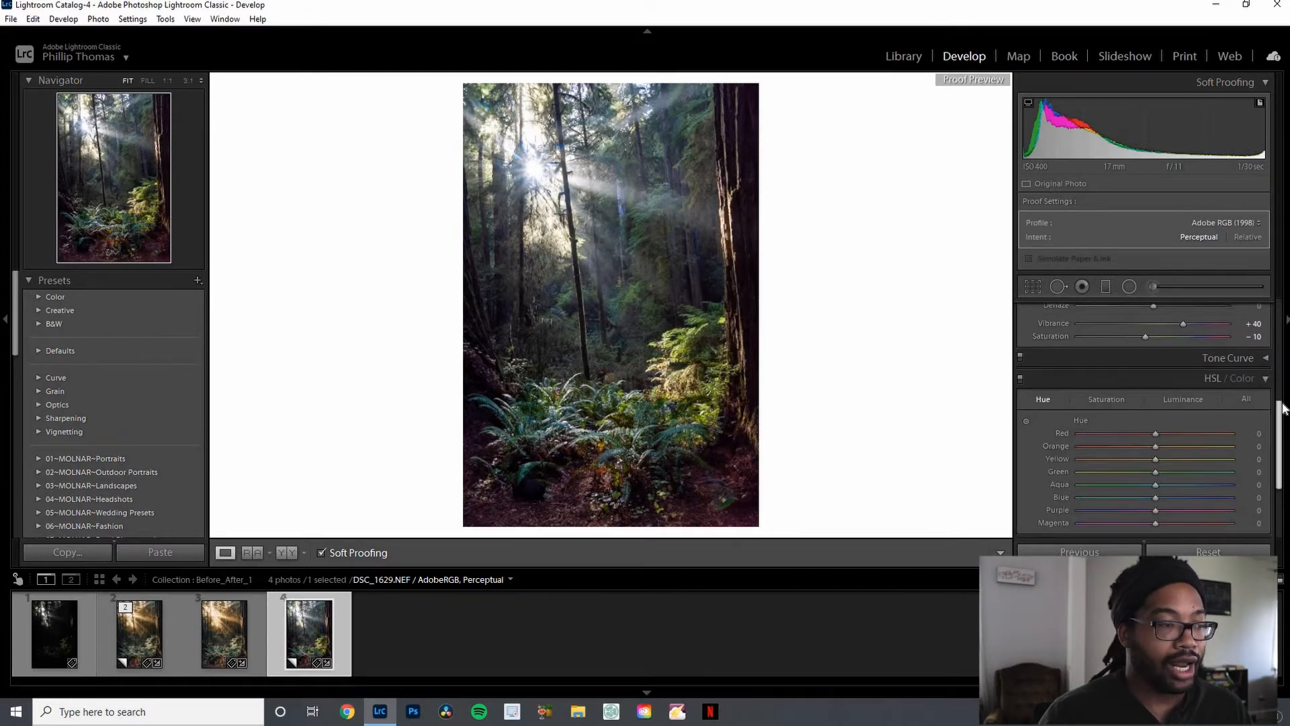
pyautogui.scroll(-1, 1279, 407)
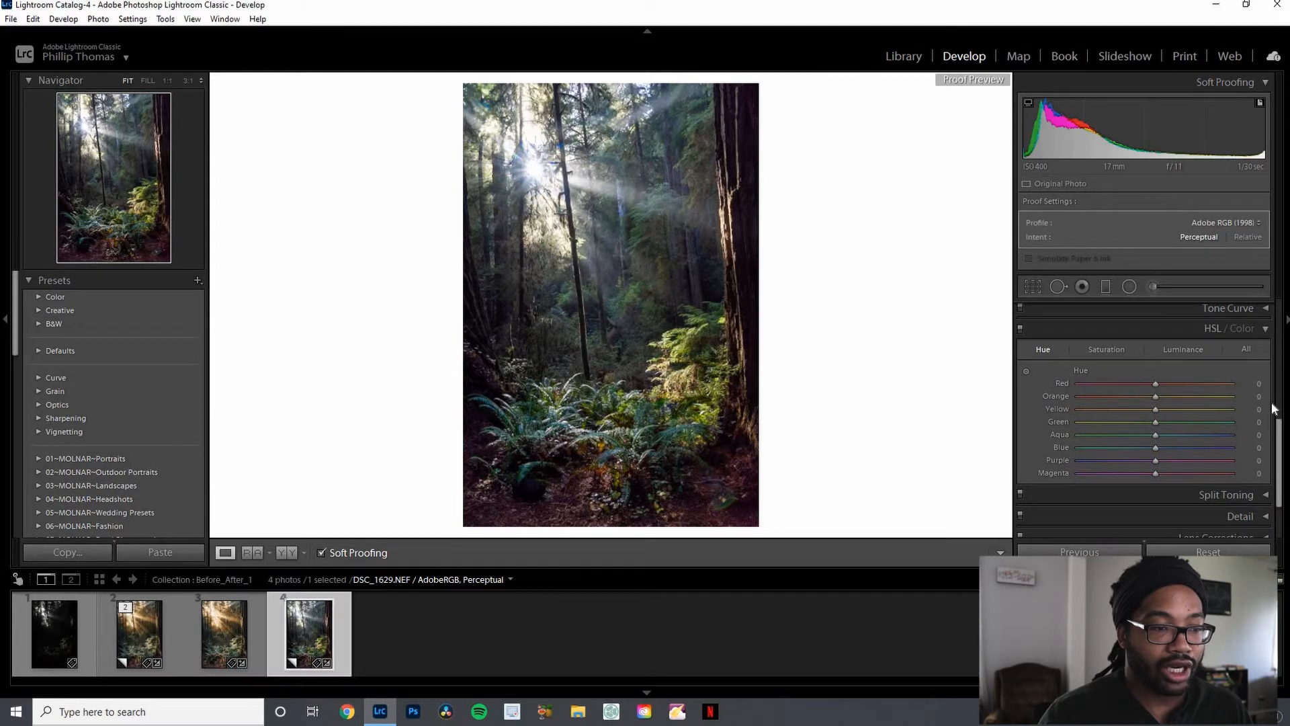
pyautogui.scroll(-1, 1273, 408)
pyautogui.scroll(1, 1274, 408)
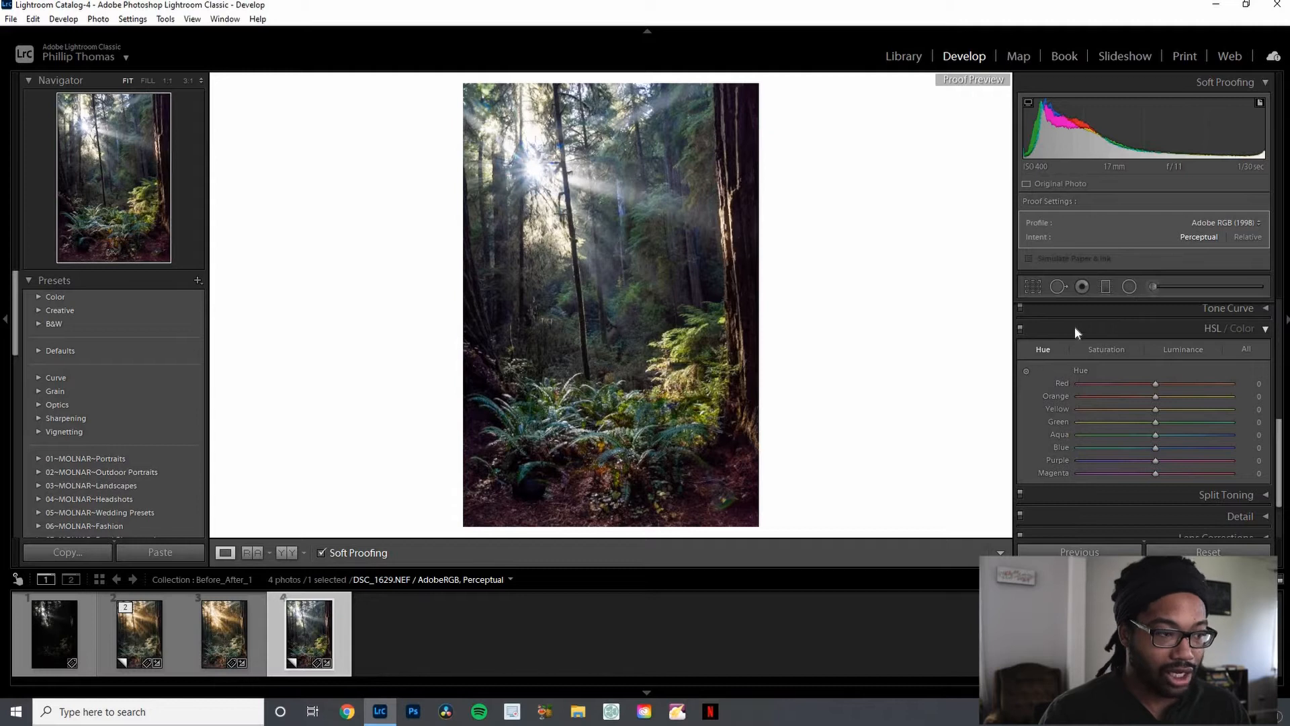
pyautogui.click(1026, 370)
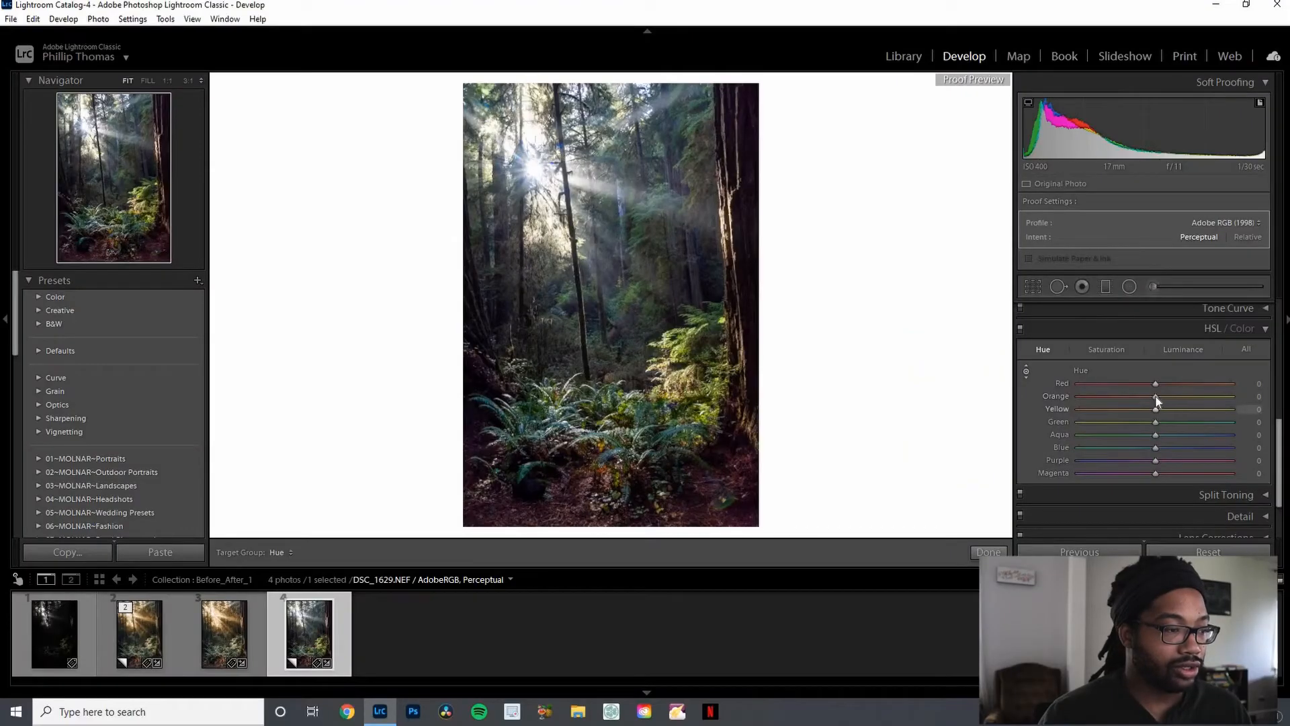
# - Try an Orange hue of +10 with opposite extremes of the Green hue, and reset the Orange hue
pyautogui.moveTo(1067, 406); pyautogui.dragTo(1218, 406)
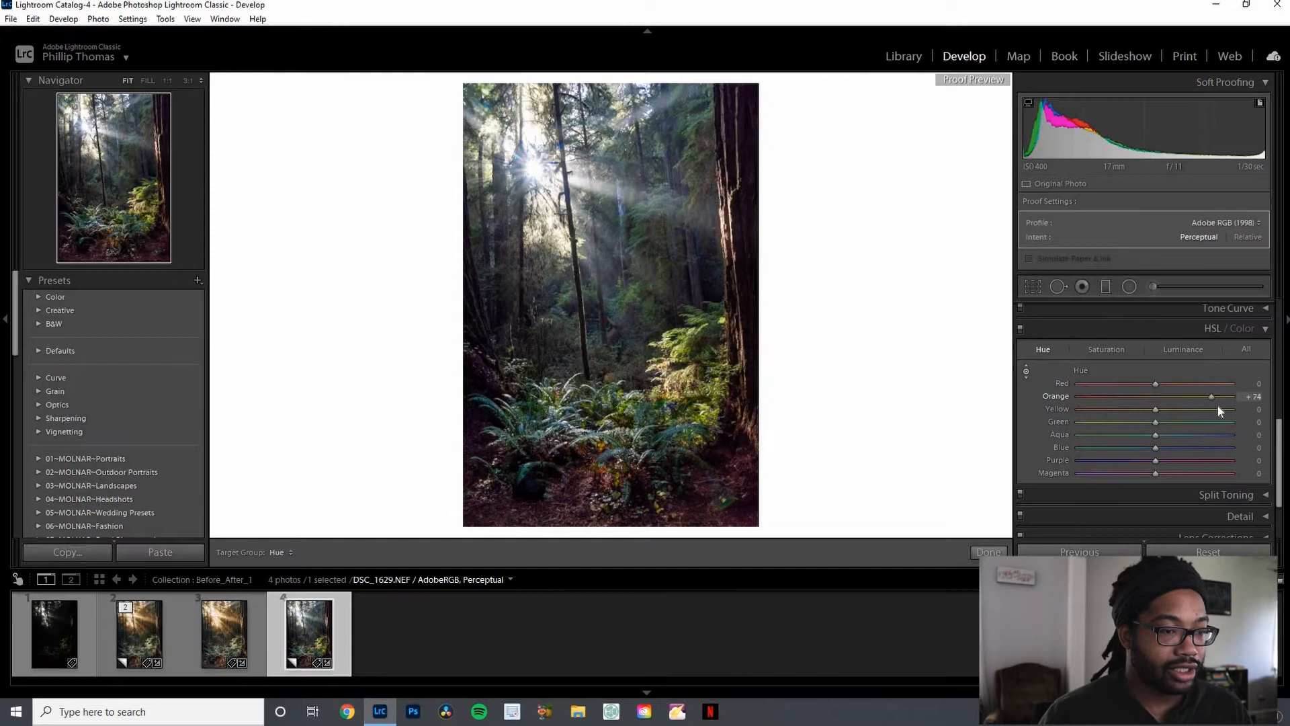
pyautogui.click(1164, 396)
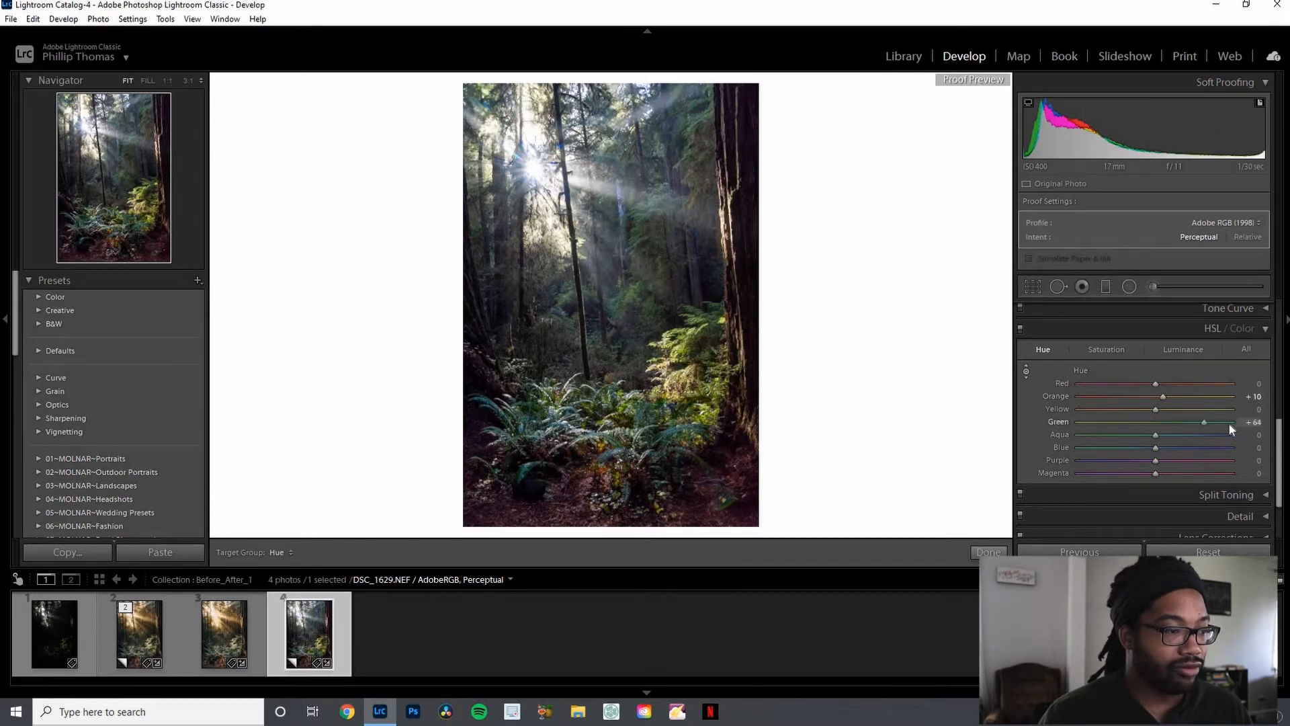
pyautogui.moveTo(1229, 425); pyautogui.dragTo(1115, 418)
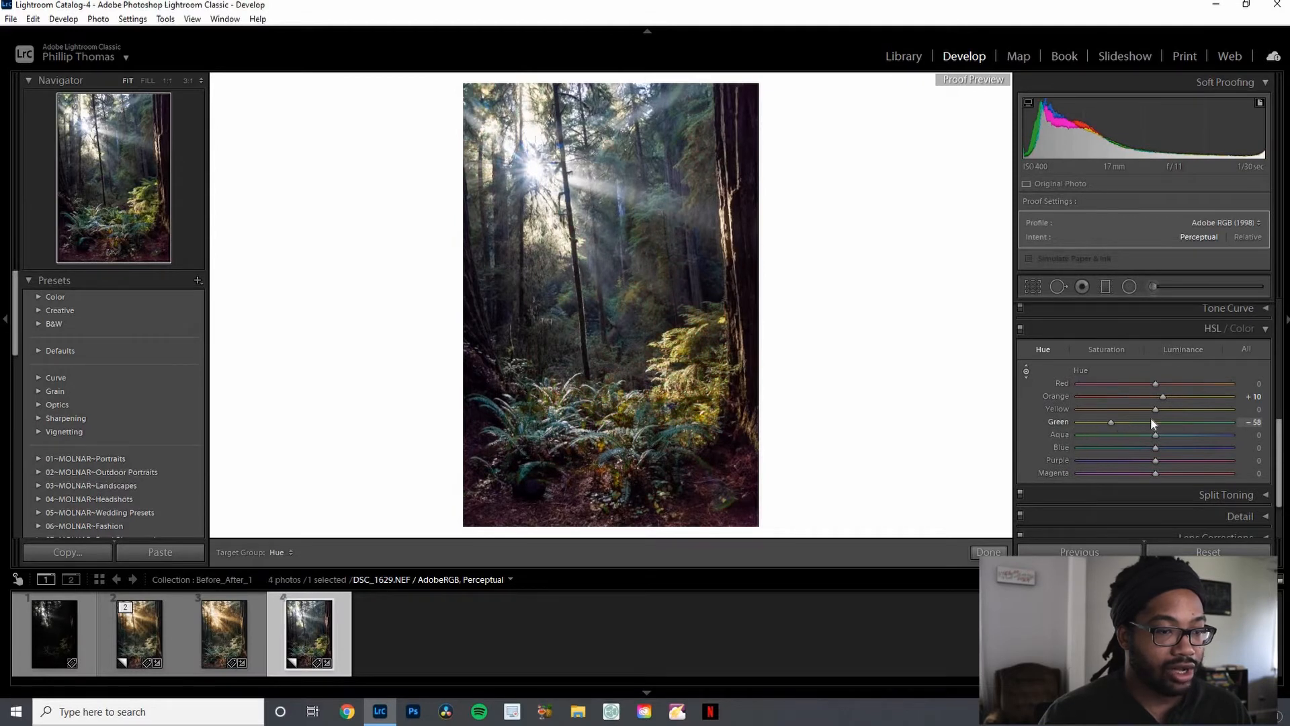
pyautogui.click(1223, 421)
pyautogui.moveTo(1223, 421); pyautogui.dragTo(1229, 421)
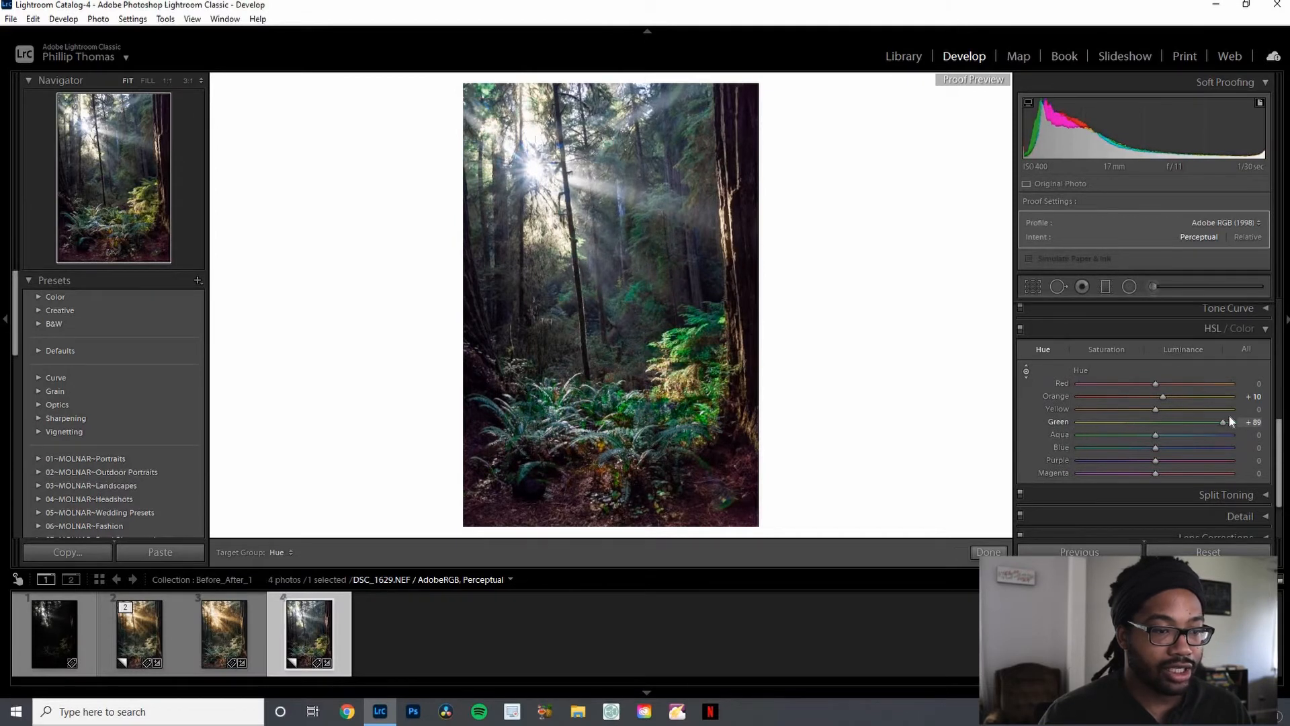
pyautogui.doubleClick(1059, 400)
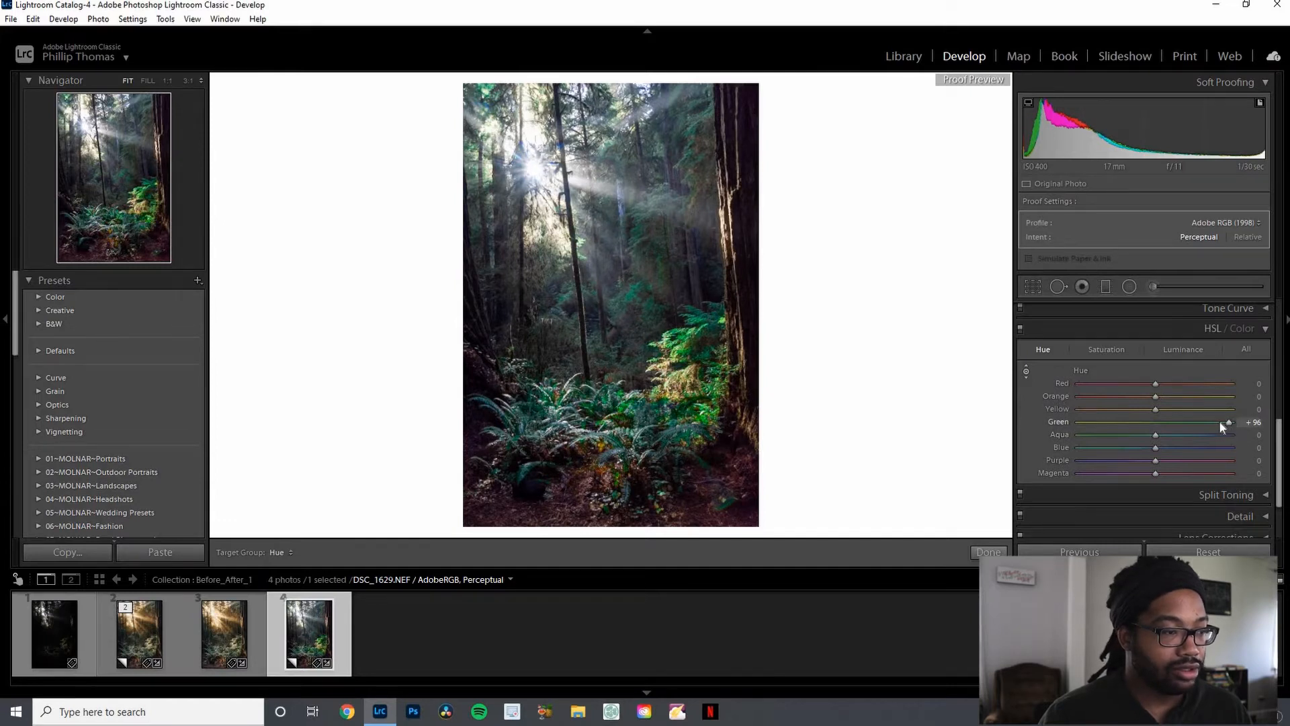
# - Set the HSL hue values to Green -31, Yellow +25 and Red -48
pyautogui.moveTo(1220, 422); pyautogui.dragTo(1155, 442)
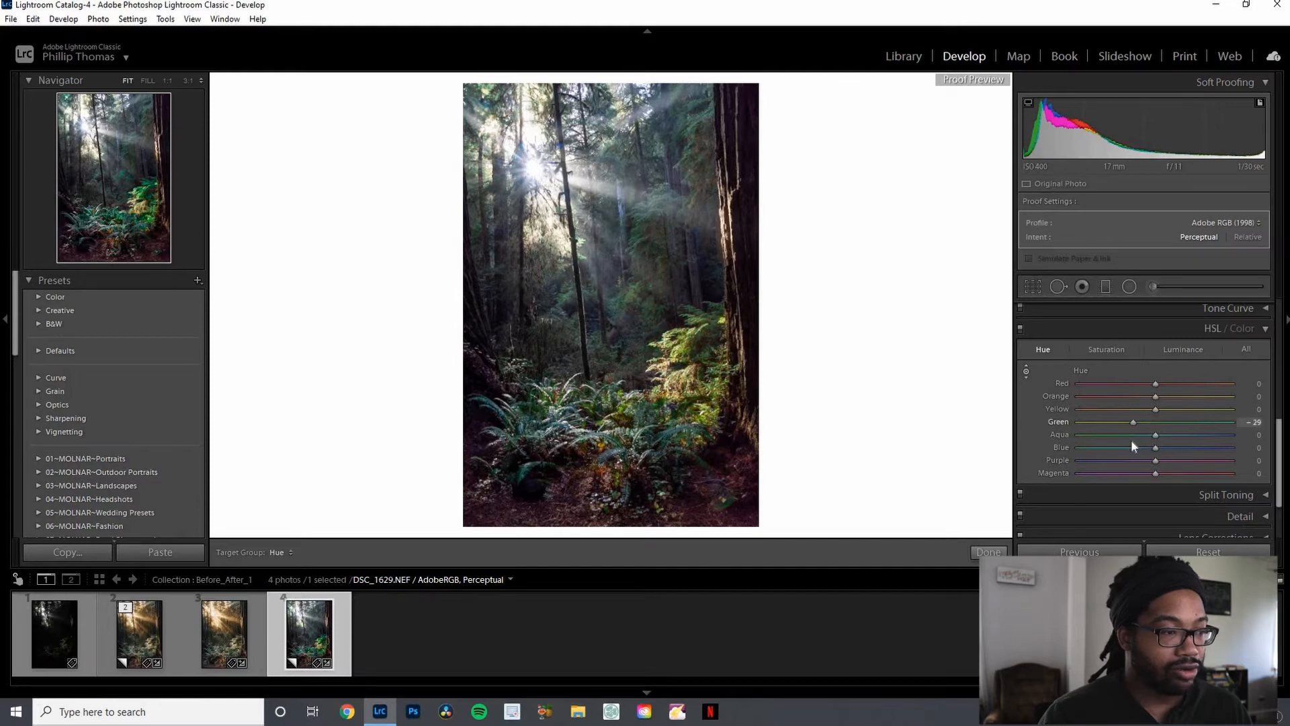
pyautogui.moveTo(1120, 441)
pyautogui.mouseDown()
pyautogui.moveTo(1140, 436)
pyautogui.moveTo(1129, 438)
pyautogui.mouseUp()
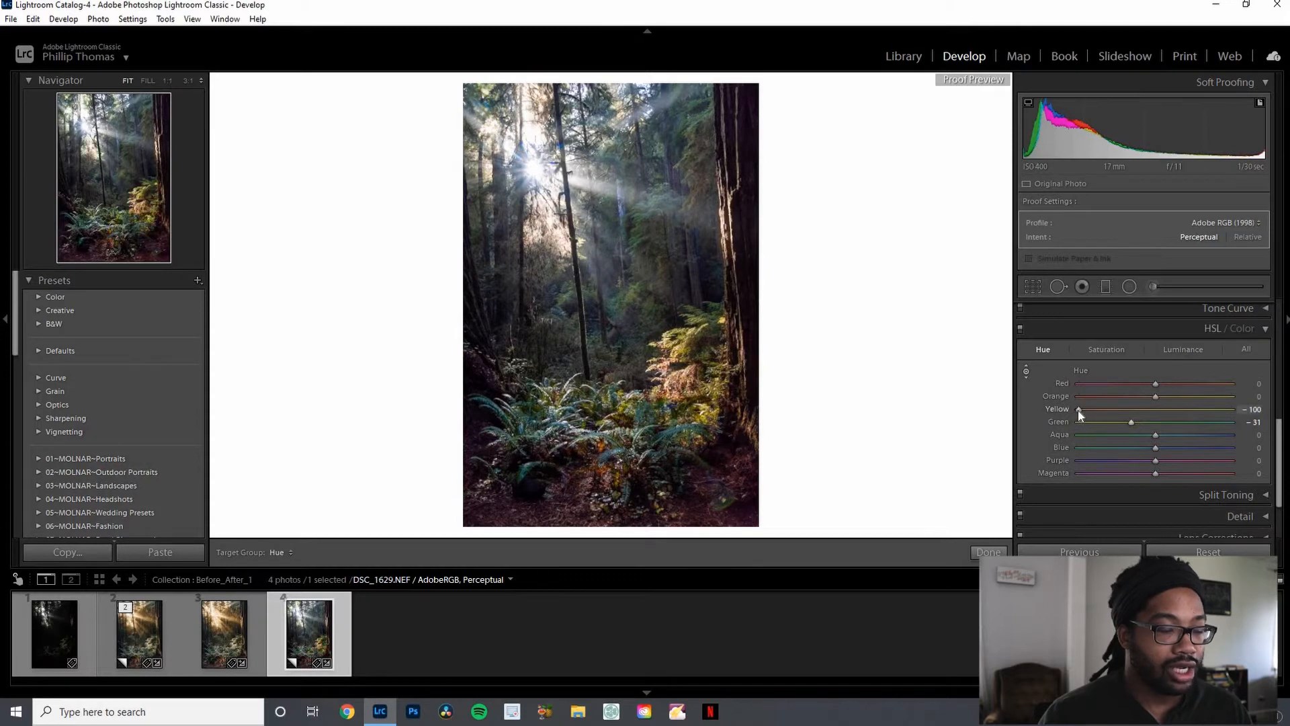
pyautogui.moveTo(1078, 410); pyautogui.dragTo(1140, 415)
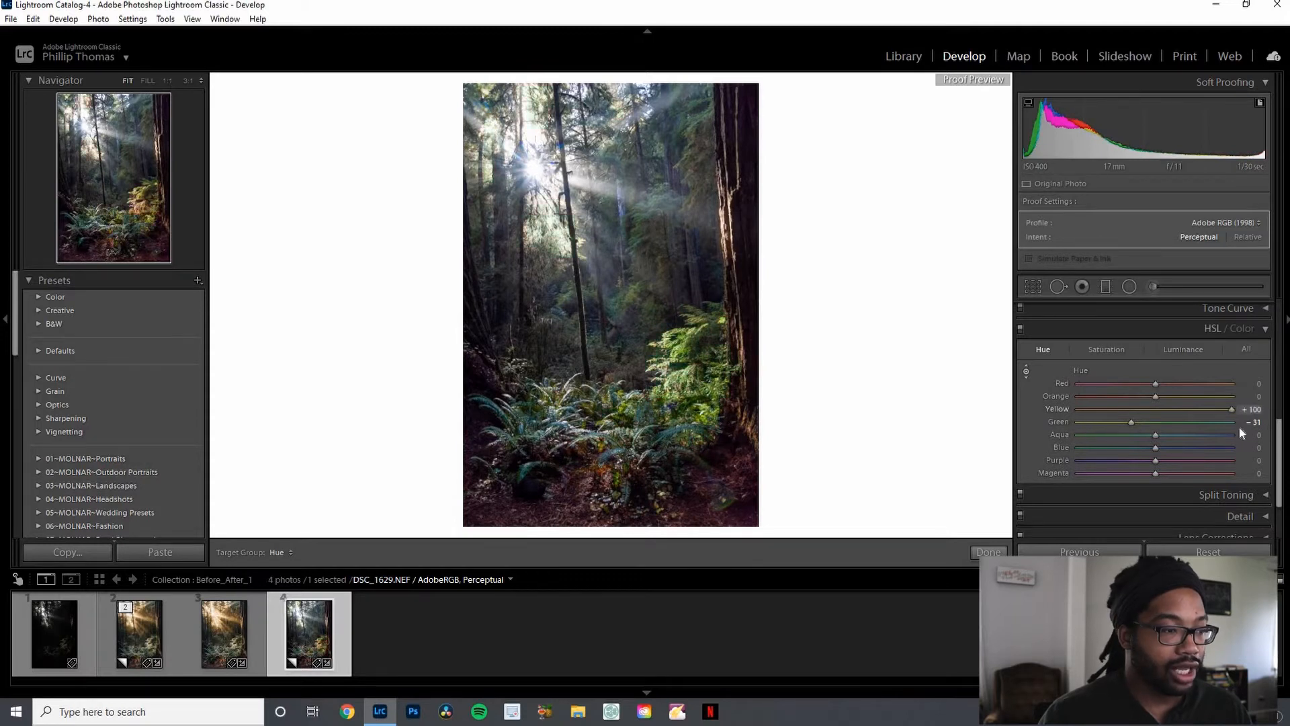
pyautogui.click(1180, 418)
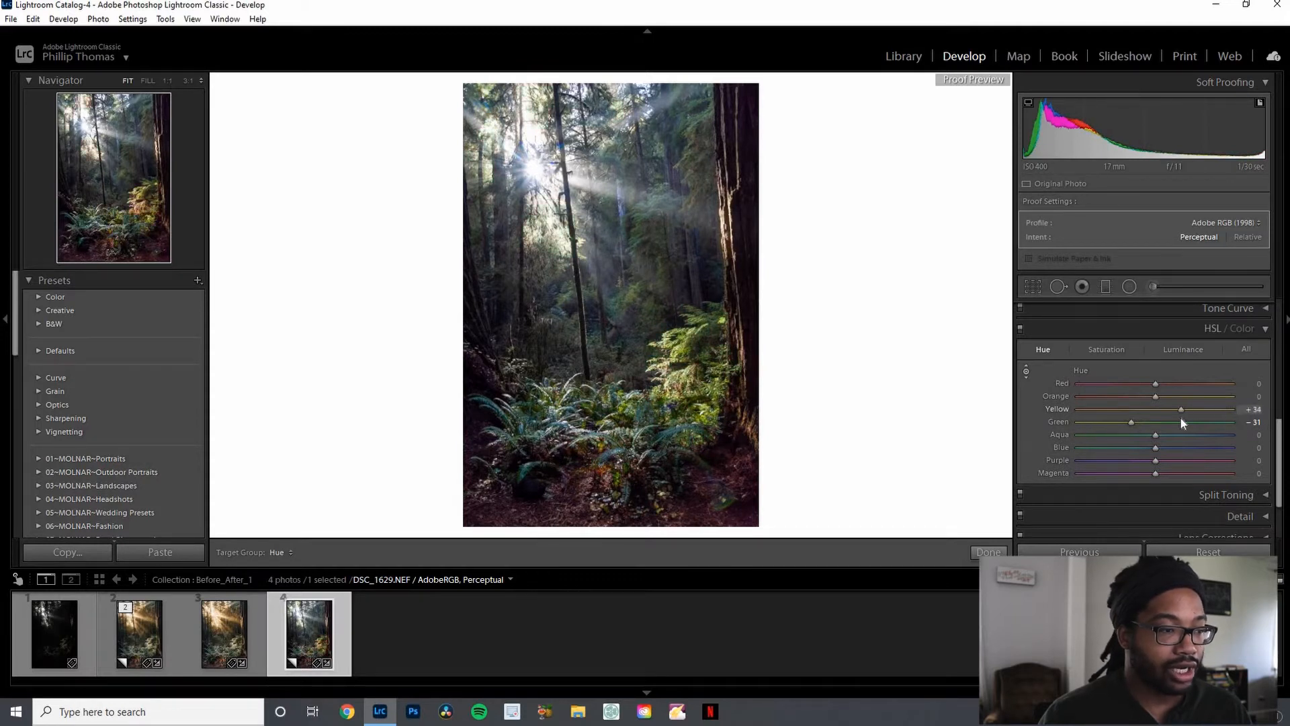
pyautogui.moveTo(1180, 417)
pyautogui.mouseDown()
pyautogui.moveTo(1093, 414)
pyautogui.moveTo(1215, 422)
pyautogui.moveTo(1175, 417)
pyautogui.mouseUp()
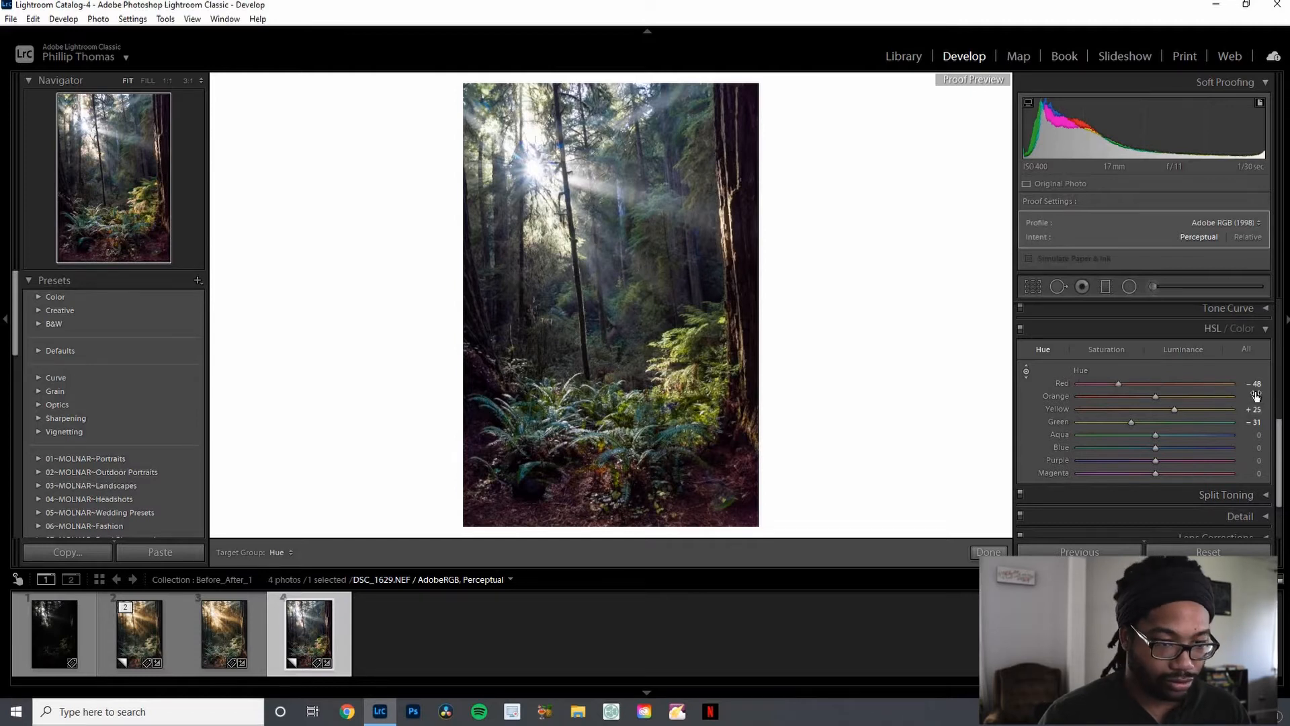
# - Exit the hue adjustment, collapse the HSL / Color section and return to the Basic settings
pyautogui.scroll(-2, 1251, 397)
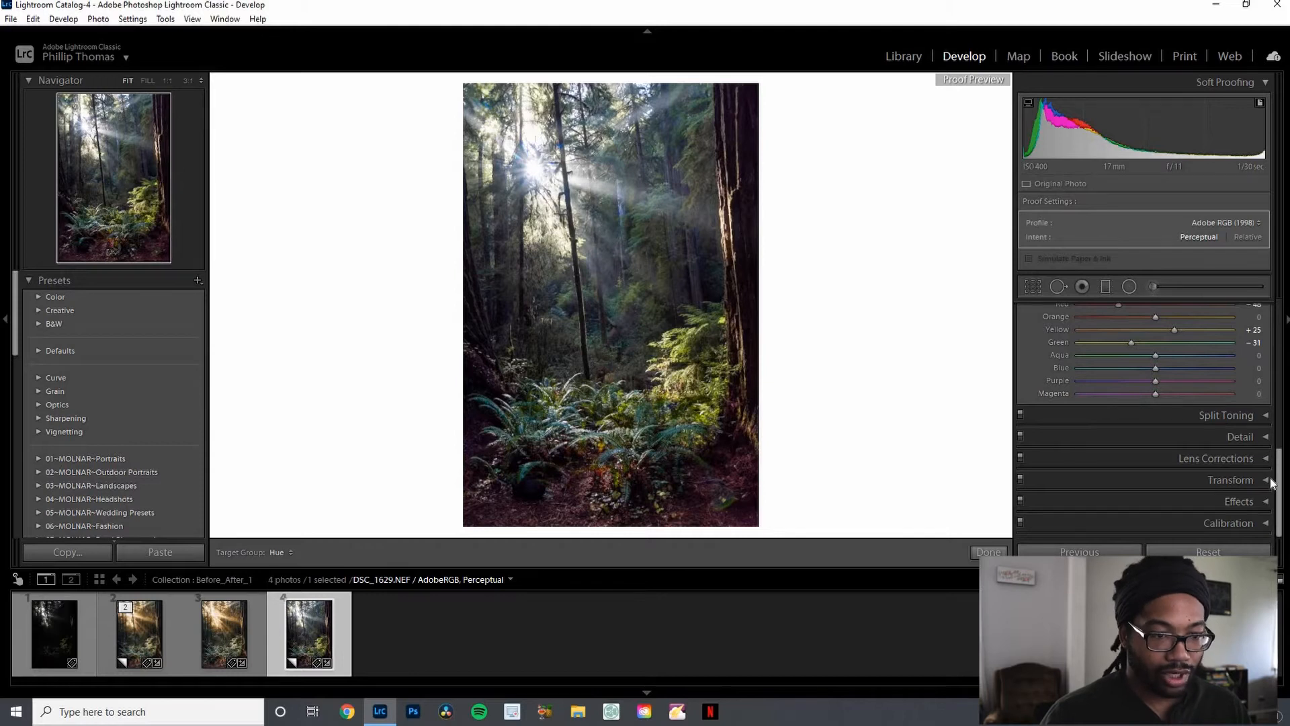
pyautogui.scroll(5, 1277, 480)
pyautogui.scroll(1, 1286, 499)
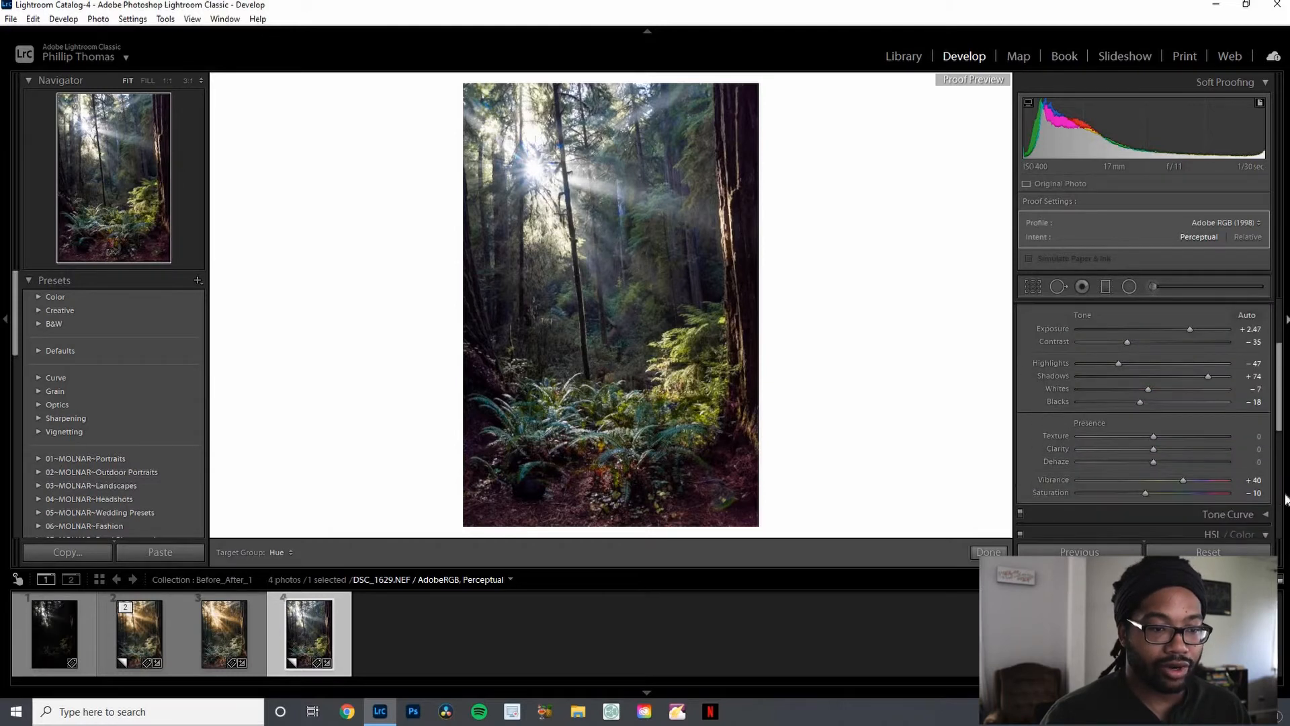
pyautogui.scroll(-2, 1271, 430)
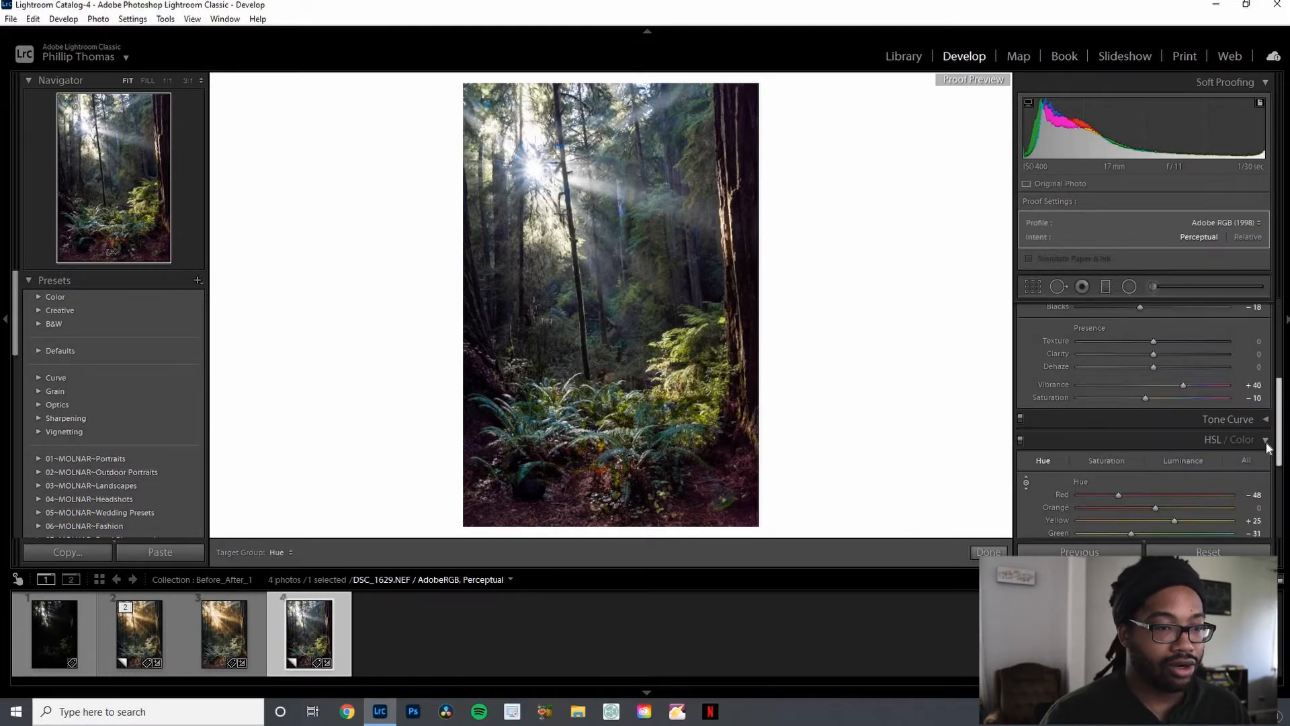
pyautogui.click(1269, 439)
pyautogui.scroll(4, 1270, 440)
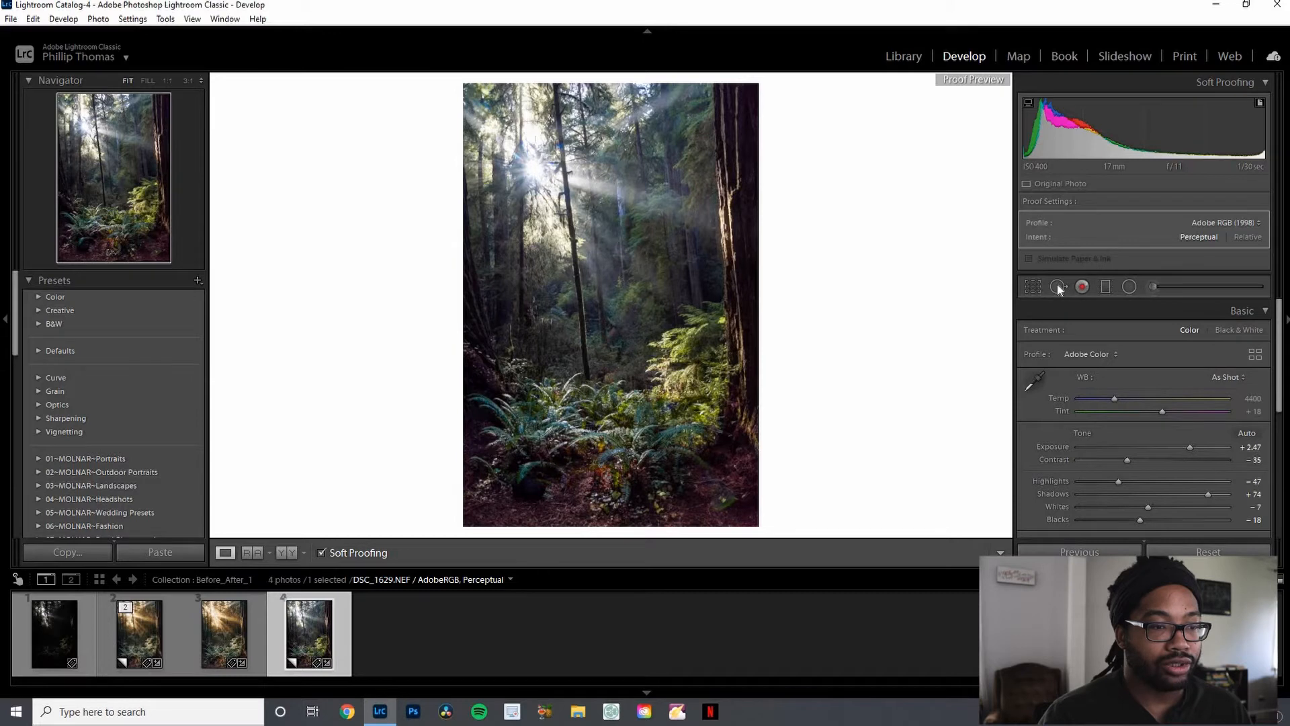
# - Draw a radial filter around the sun and shape it into a long ellipse tilted along the light rays toward the large trunk
pyautogui.click(1126, 291)
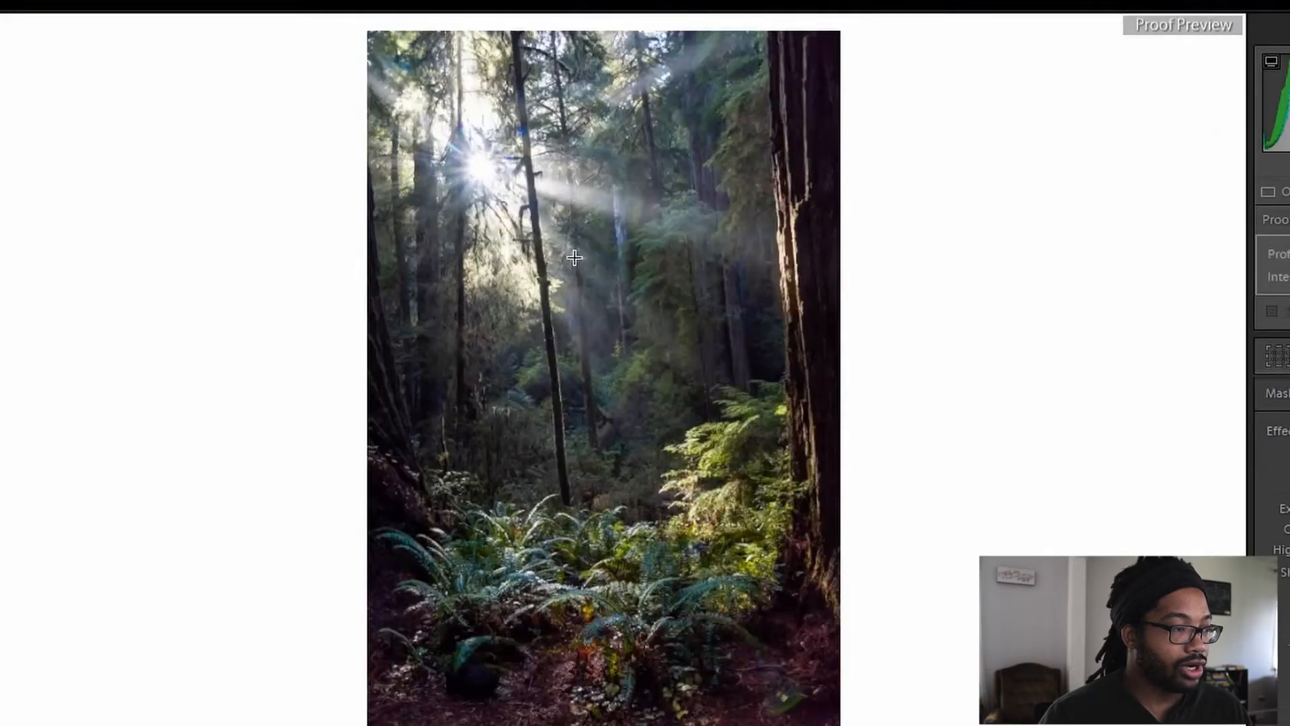
pyautogui.moveTo(481, 183); pyautogui.dragTo(640, 326)
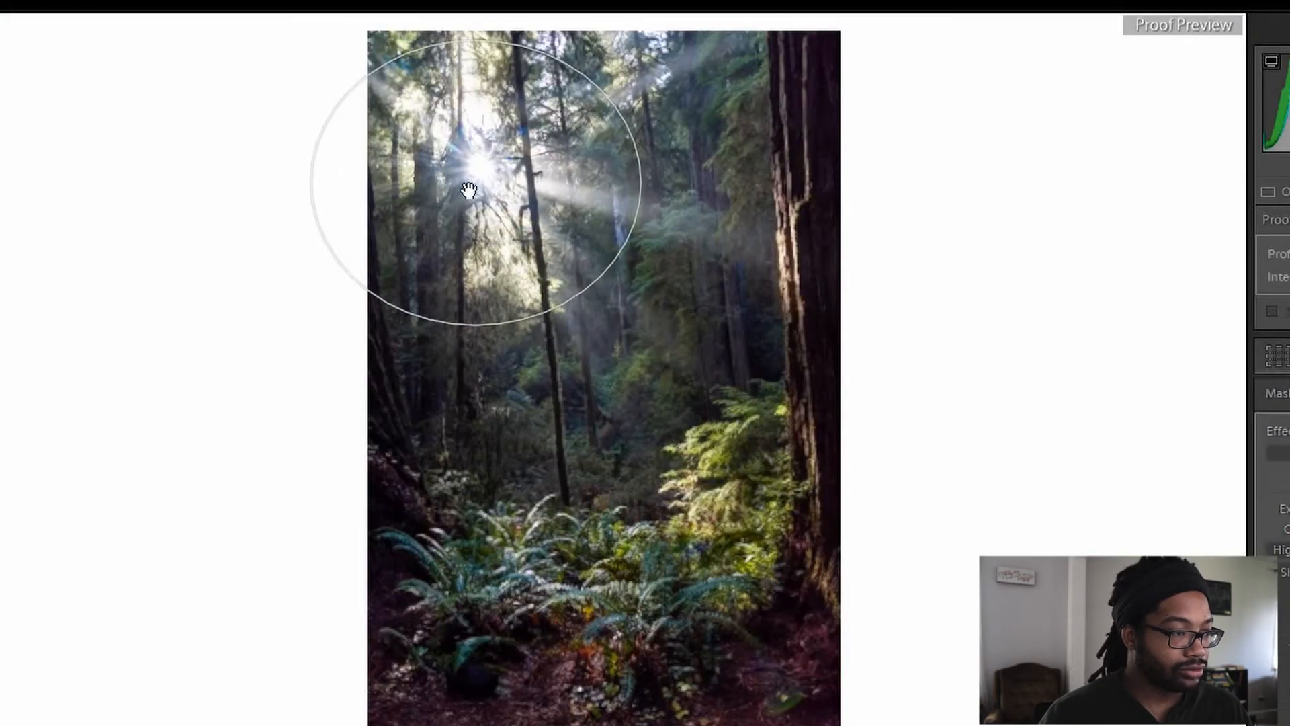
pyautogui.moveTo(552, 195); pyautogui.dragTo(626, 190)
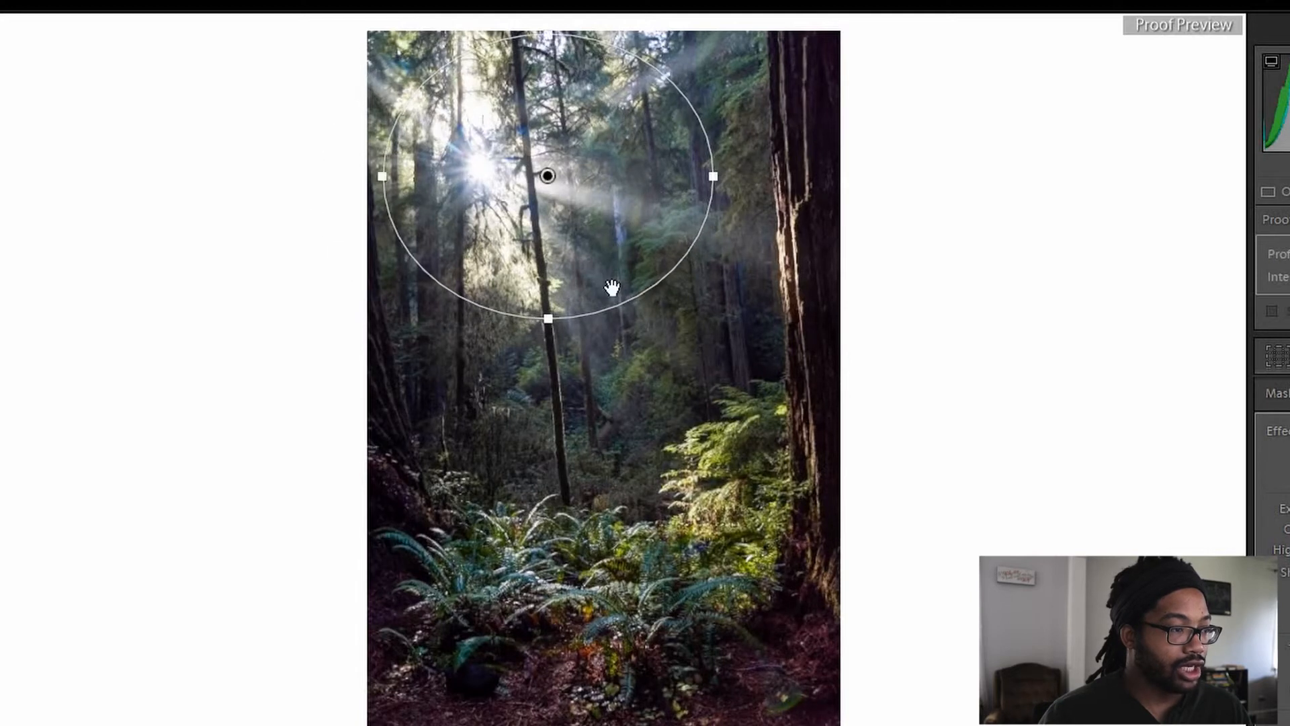
pyautogui.moveTo(584, 315); pyautogui.dragTo(795, 276)
pyautogui.moveTo(697, 242); pyautogui.dragTo(744, 268)
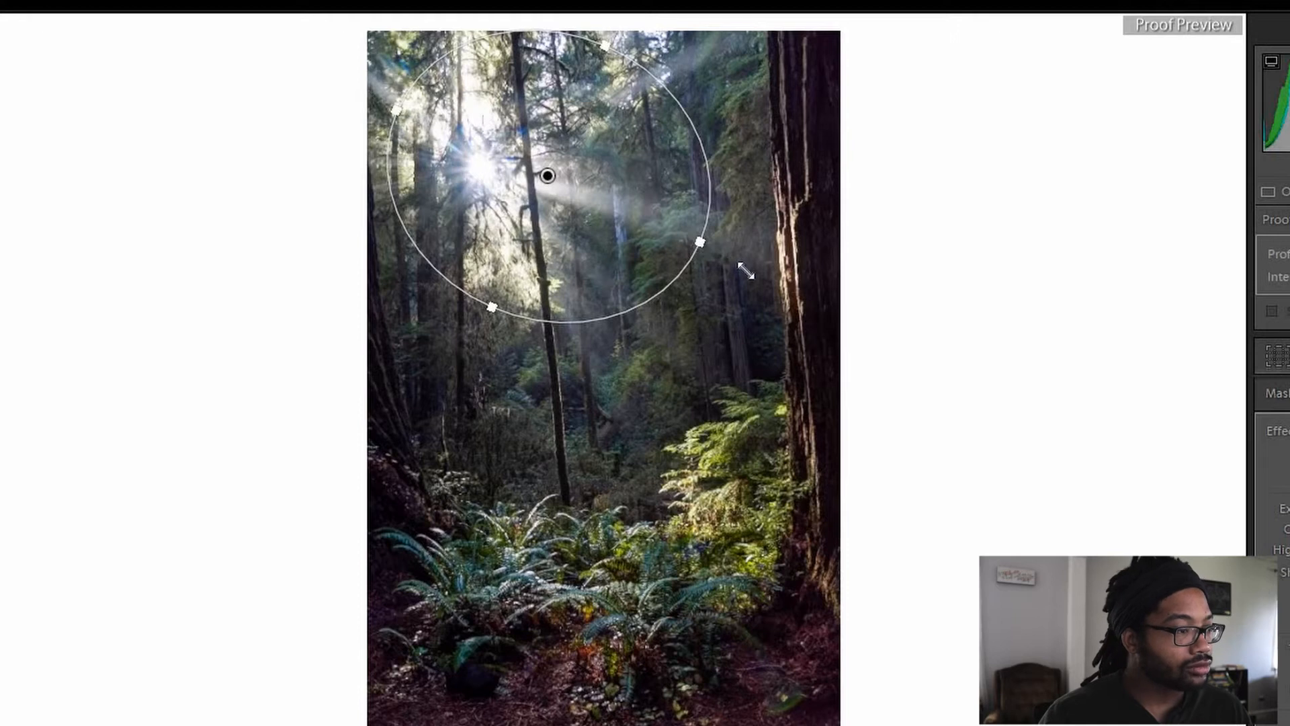
pyautogui.moveTo(643, 348); pyautogui.dragTo(605, 362)
pyautogui.moveTo(847, 352); pyautogui.dragTo(837, 354)
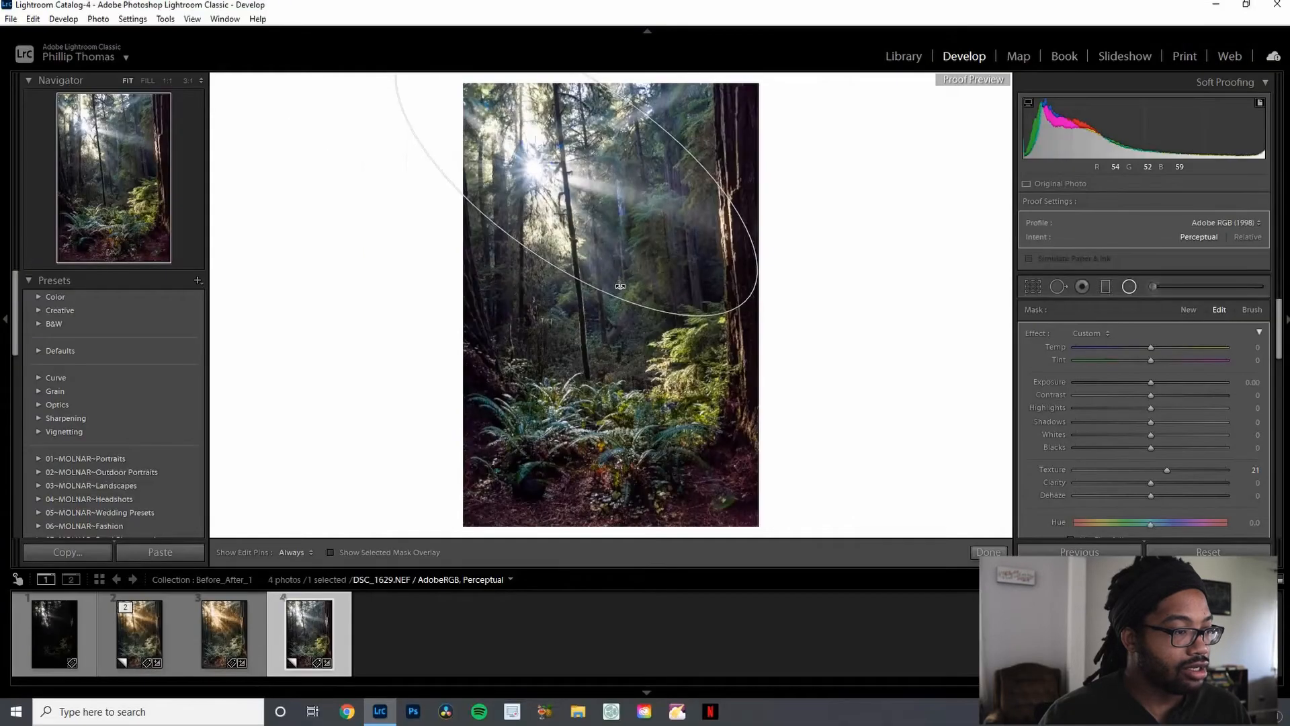
pyautogui.moveTo(608, 361); pyautogui.dragTo(640, 347)
pyautogui.moveTo(587, 191); pyautogui.dragTo(602, 202)
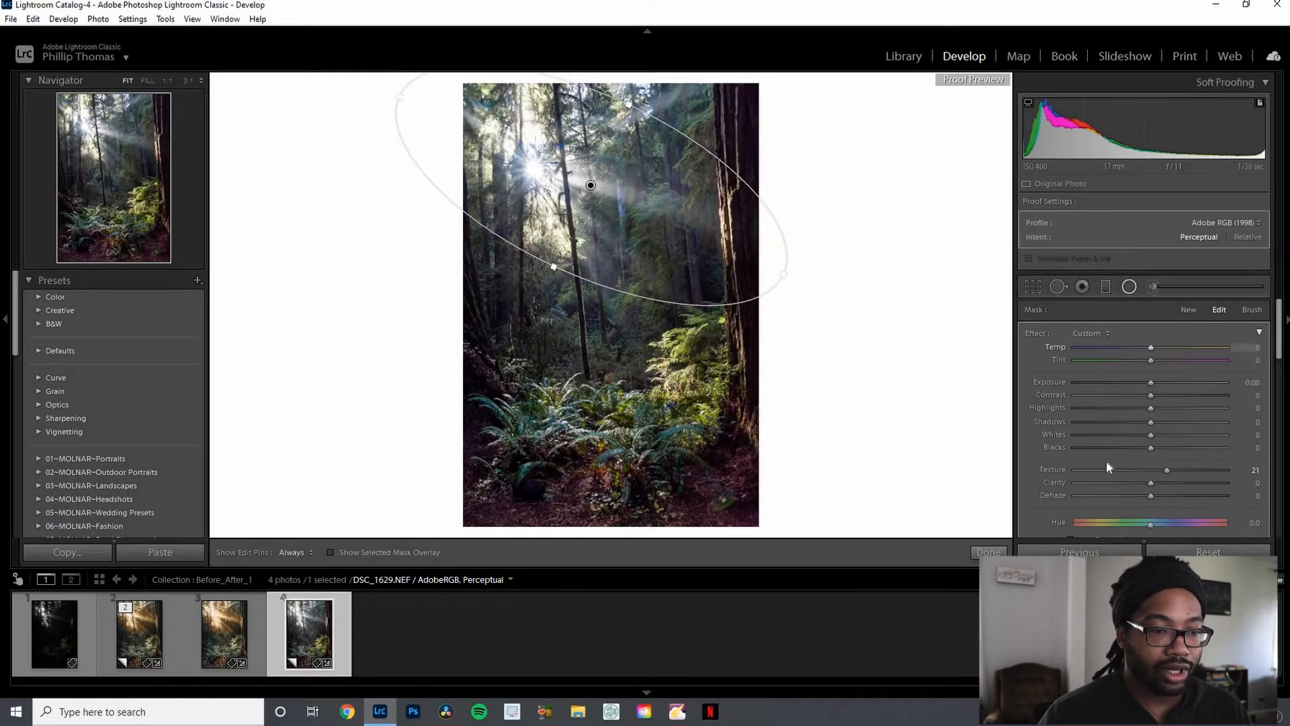
# - Reset the radial filter's Texture and raise its Temp to 29
pyautogui.doubleClick(1052, 469)
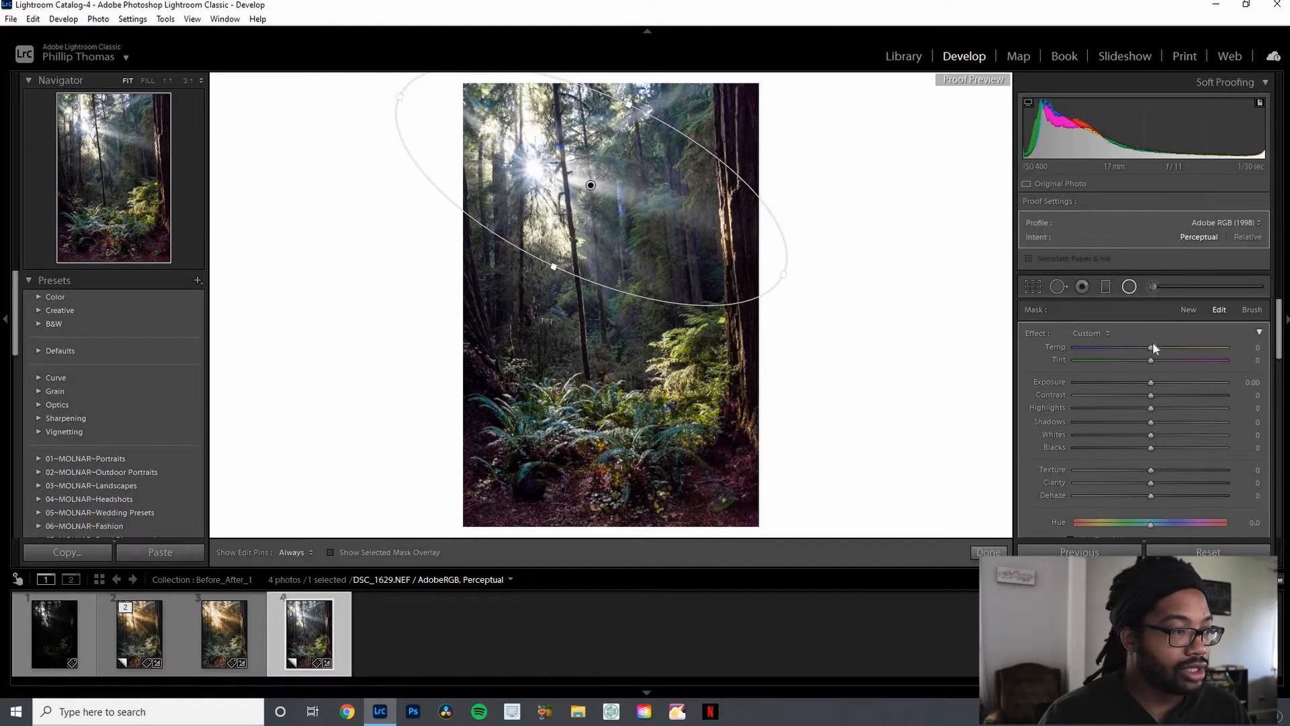
pyautogui.moveTo(1151, 347); pyautogui.dragTo(1159, 346)
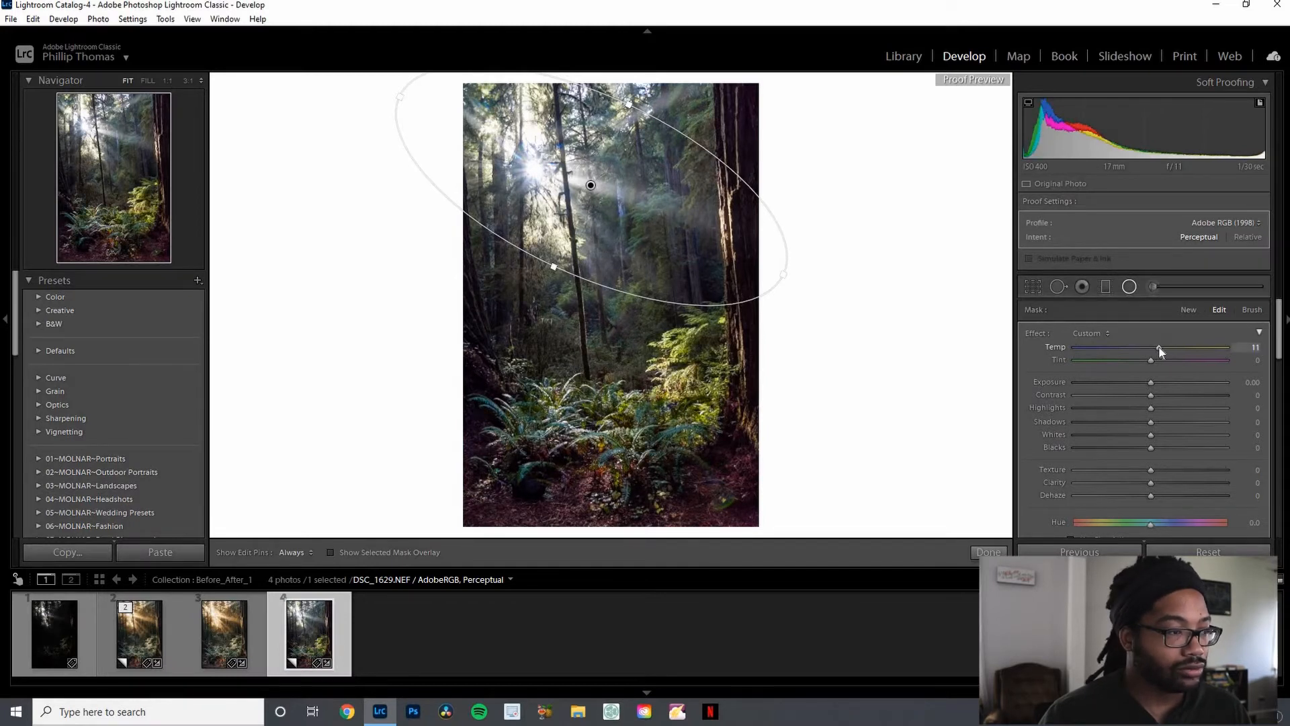
pyautogui.click(1165, 350)
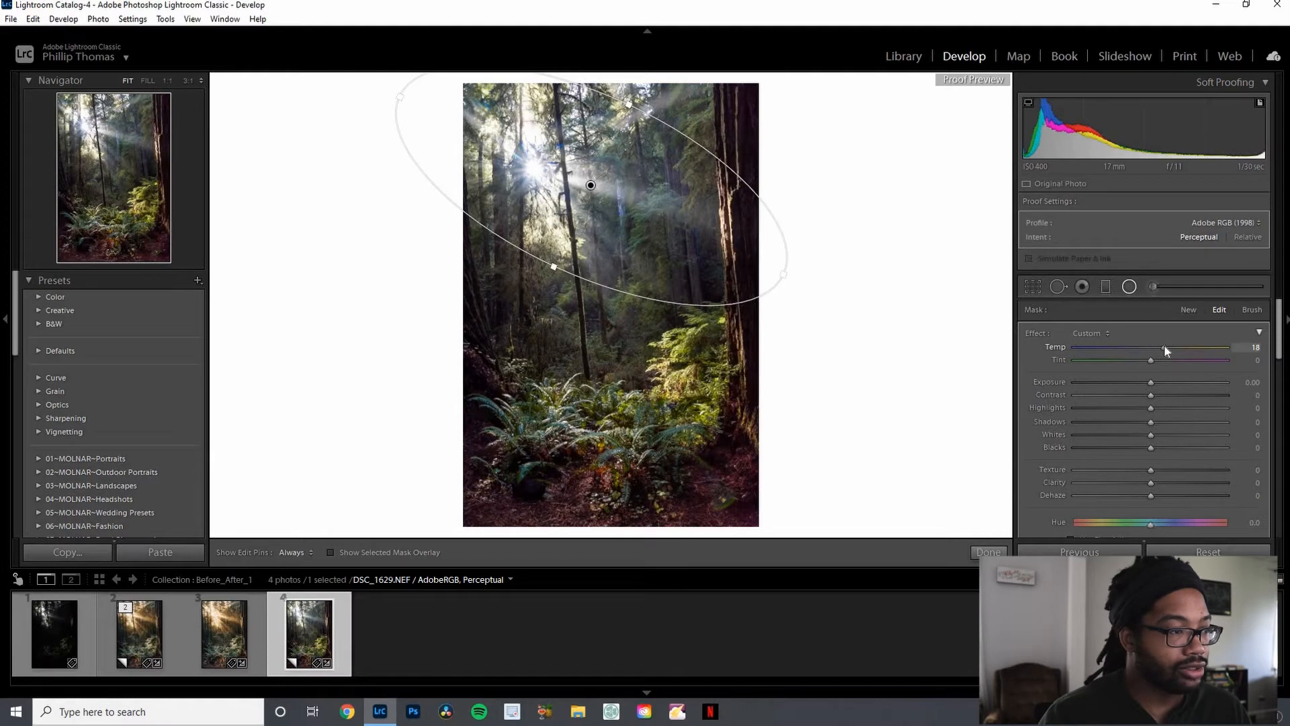
pyautogui.click(1174, 351)
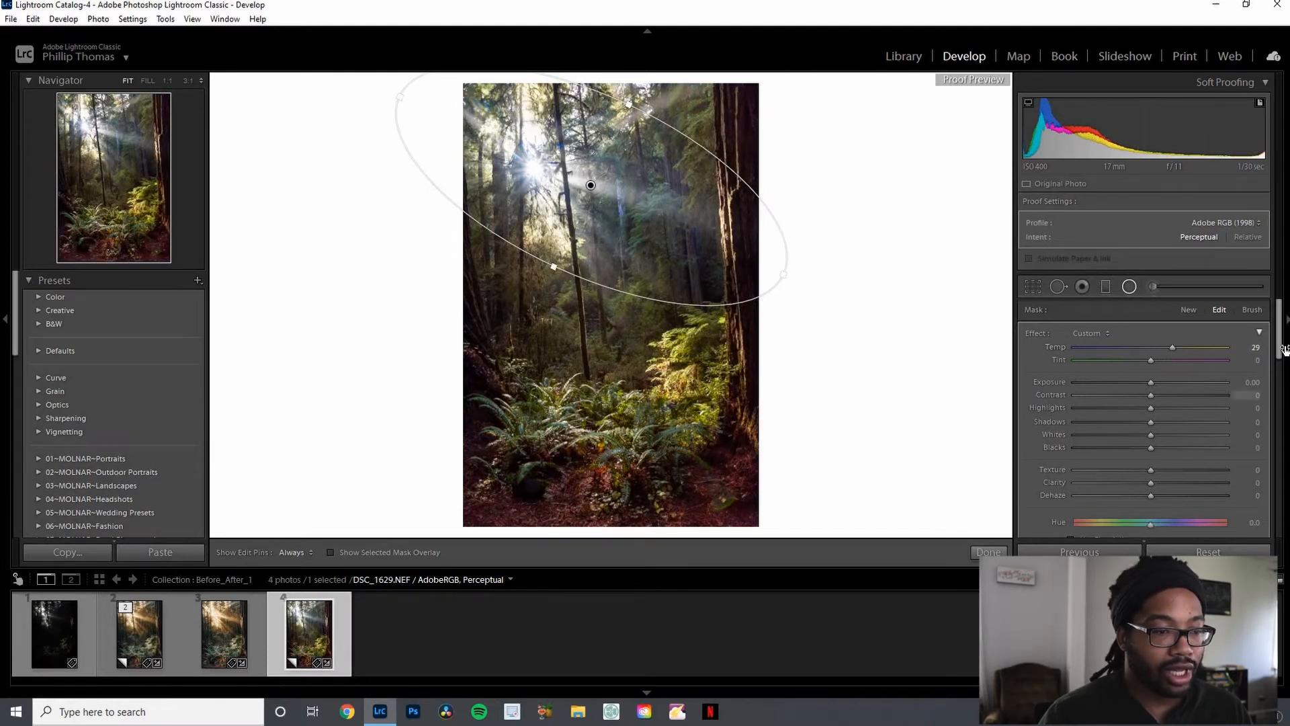
# - Invert the radial filter so it affects the area inside the ellipse, checking its coverage with the mask overlay
pyautogui.scroll(-3, 1282, 411)
pyautogui.scroll(-2, 1091, 449)
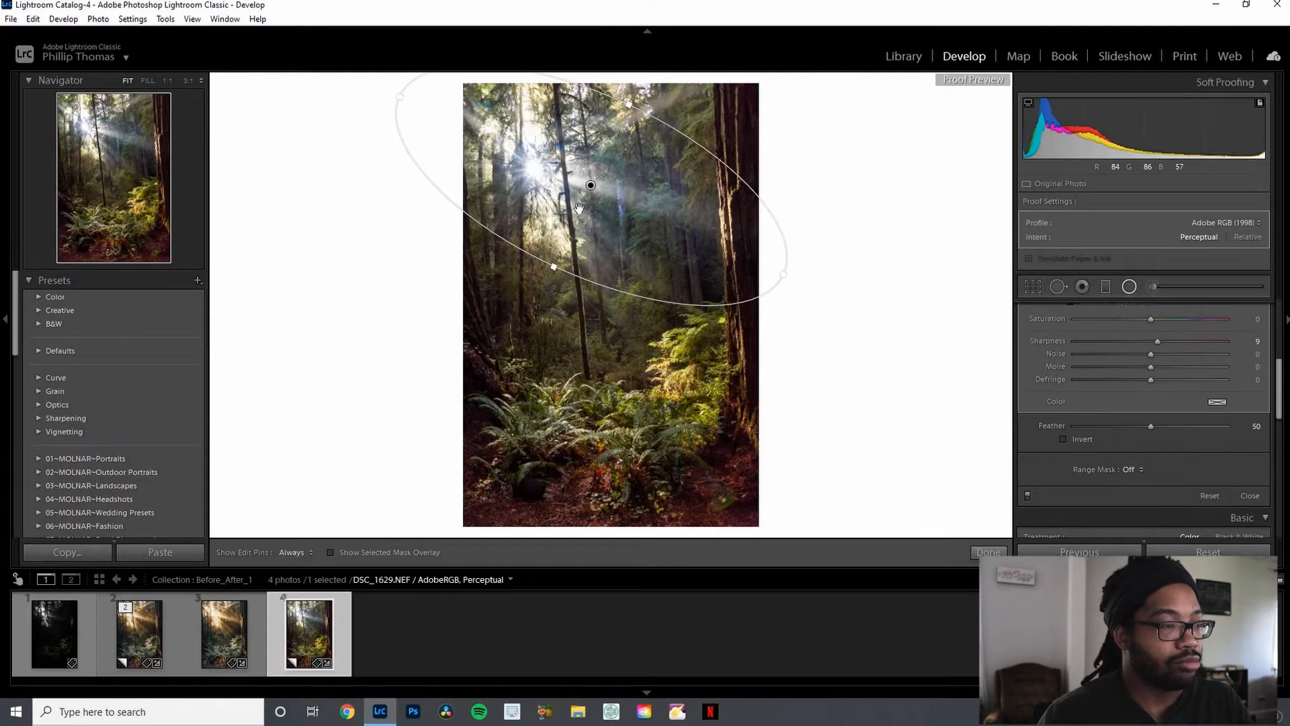
pyautogui.press('o')
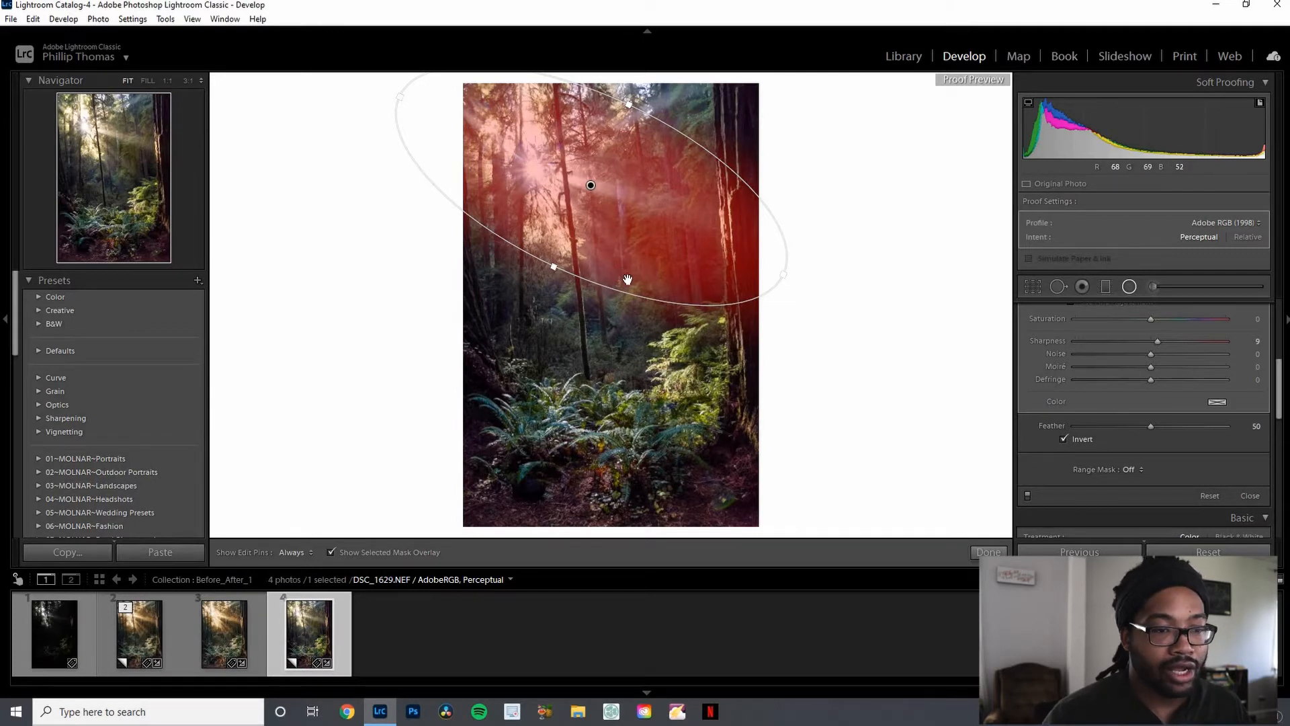
pyautogui.press('o')
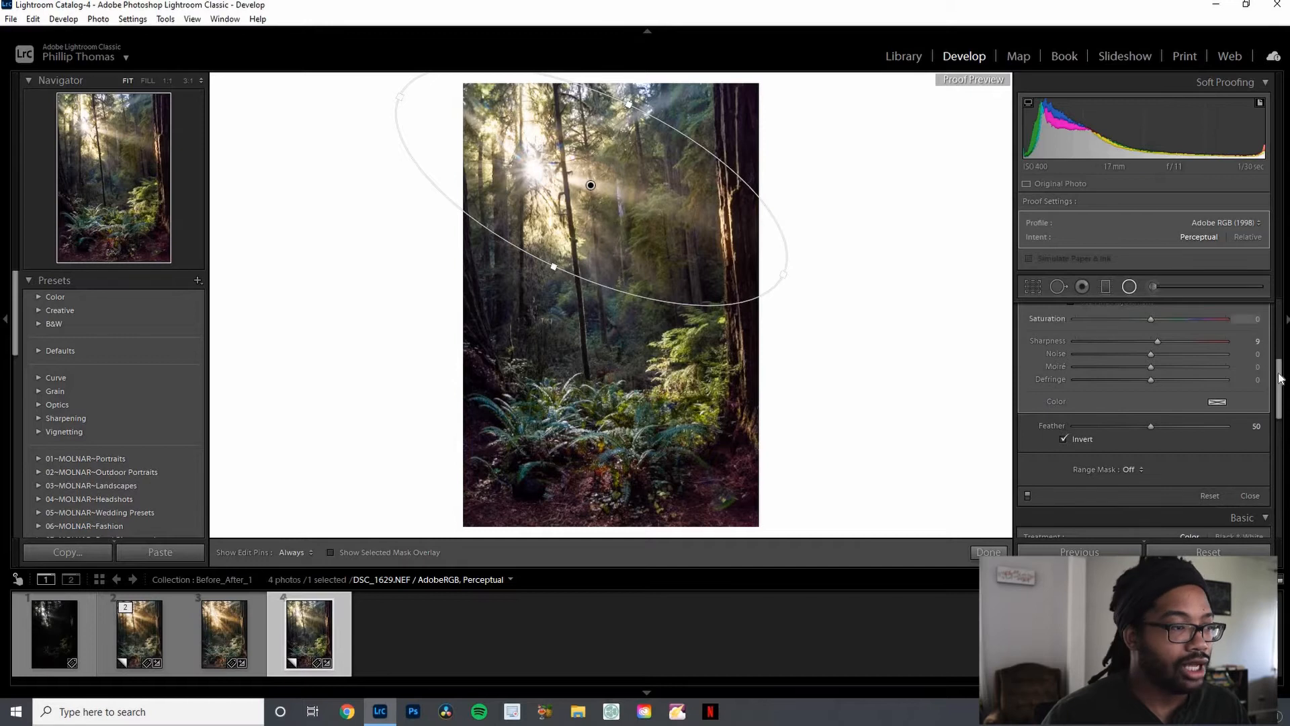
pyautogui.scroll(5, 1089, 352)
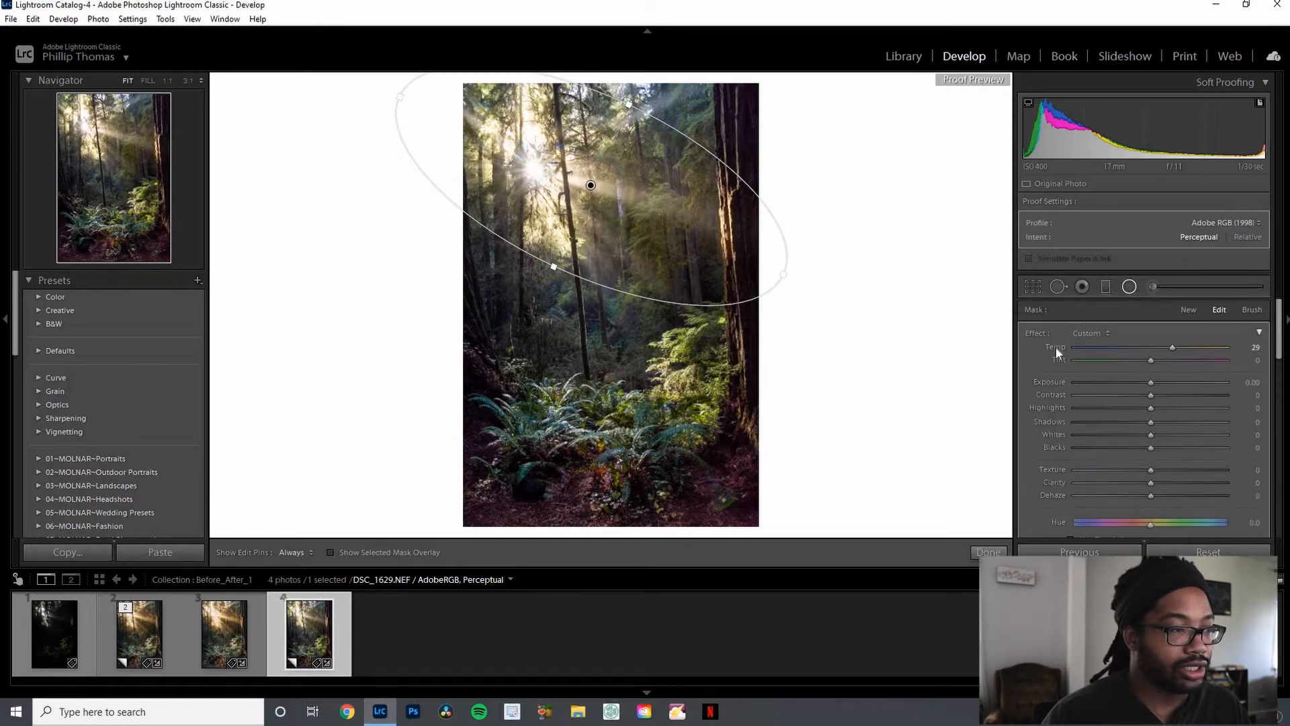
# - Reset the radial filter's Temp, try cooler and warmer values up to 100, and settle on 71
pyautogui.doubleClick(1057, 348)
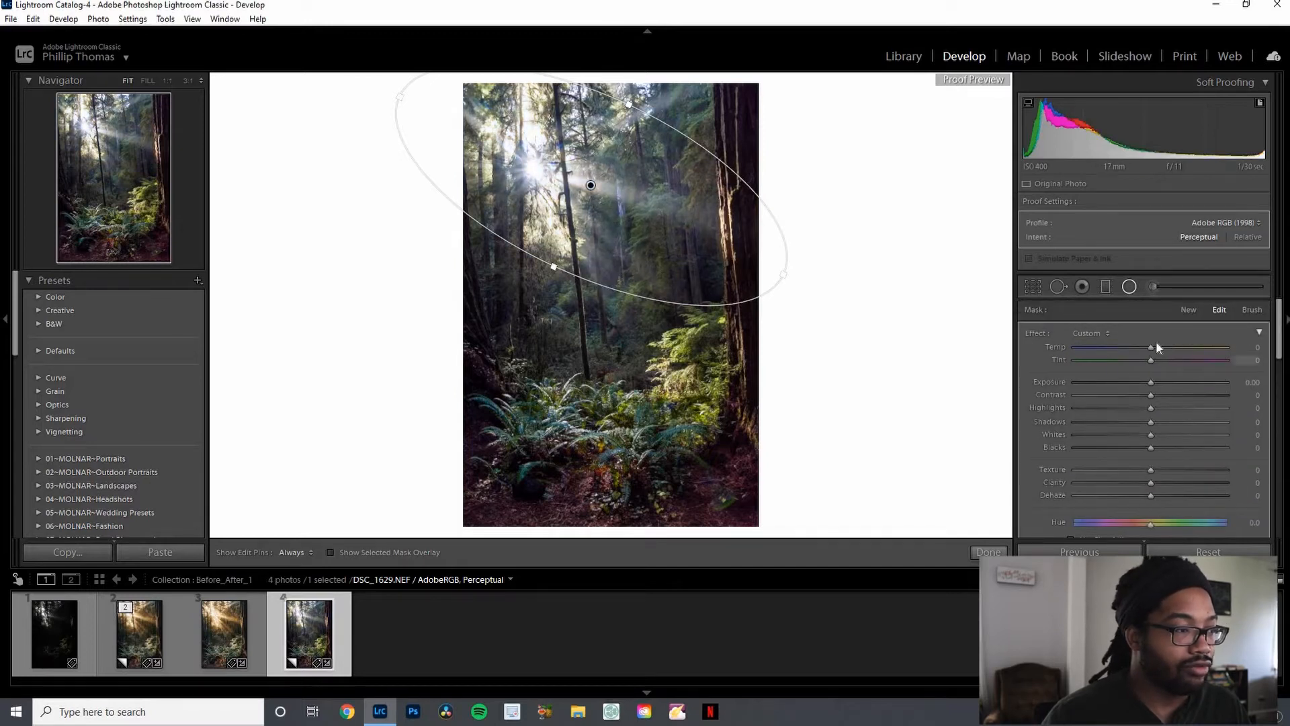
pyautogui.moveTo(1160, 346); pyautogui.dragTo(1189, 348)
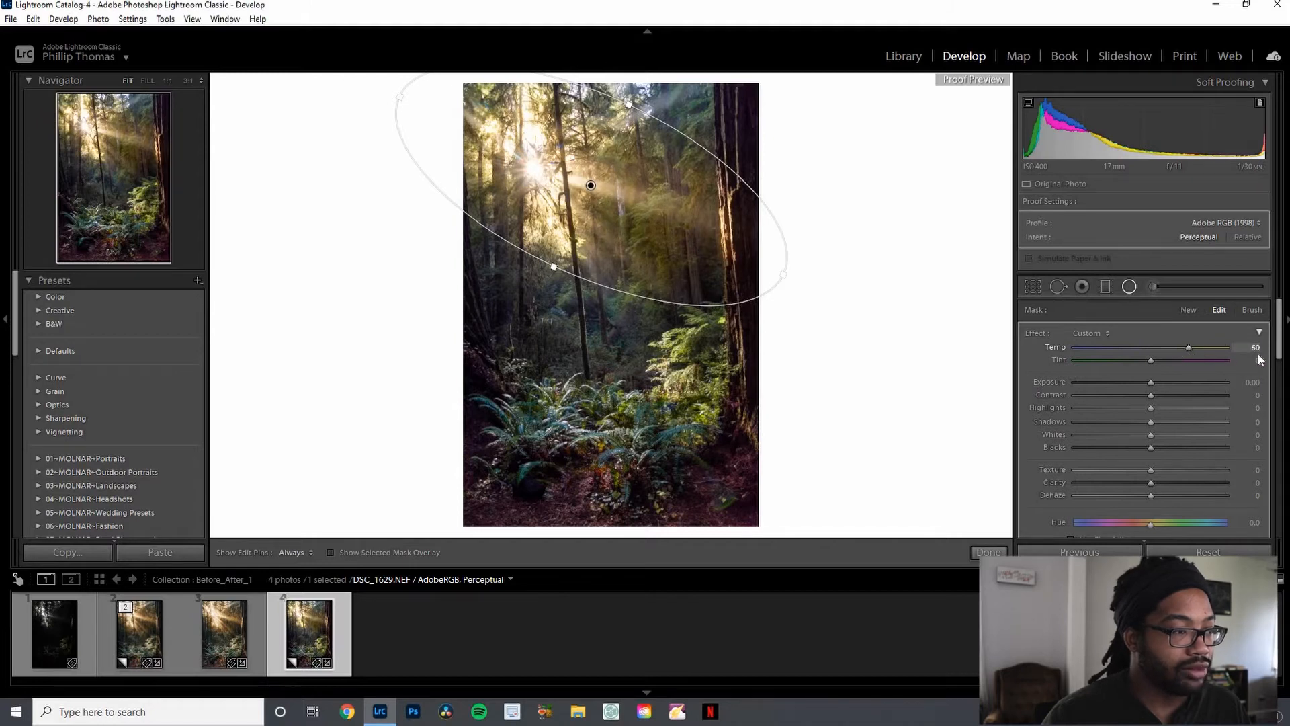
pyautogui.moveTo(1189, 348); pyautogui.dragTo(1077, 349)
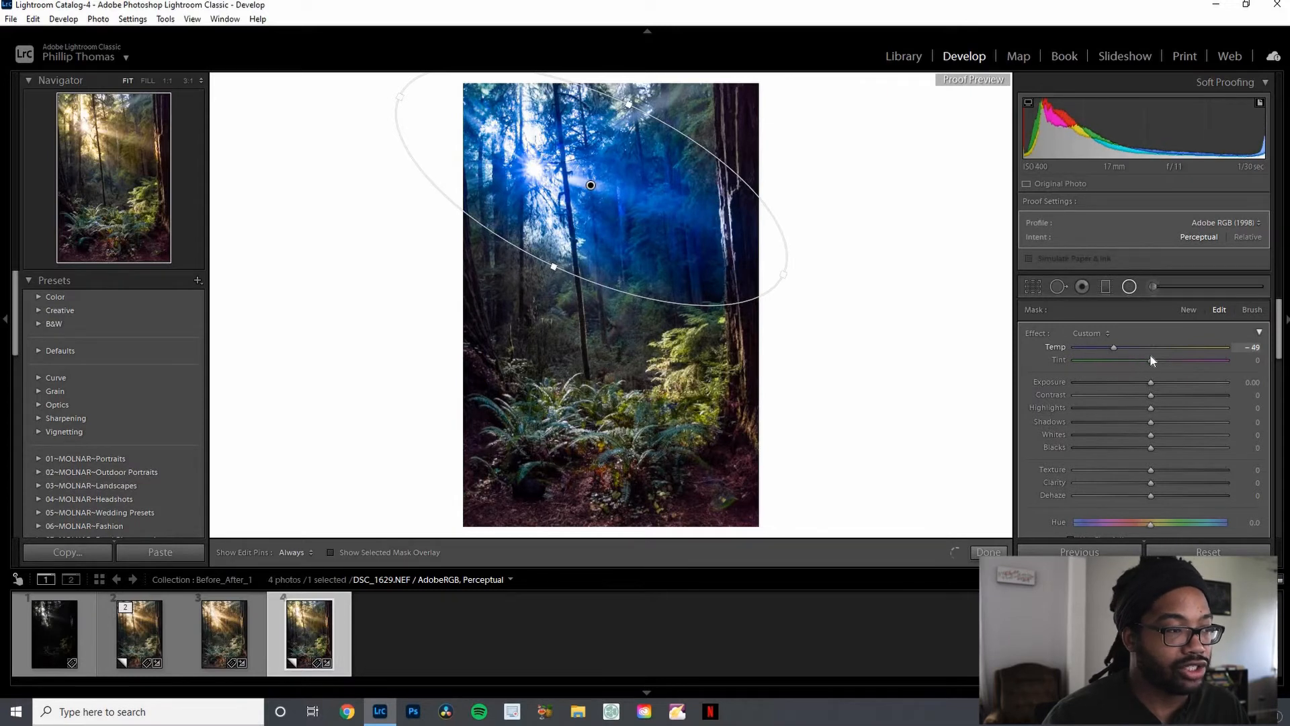
pyautogui.click(1169, 352)
pyautogui.moveTo(1170, 353); pyautogui.dragTo(1136, 357)
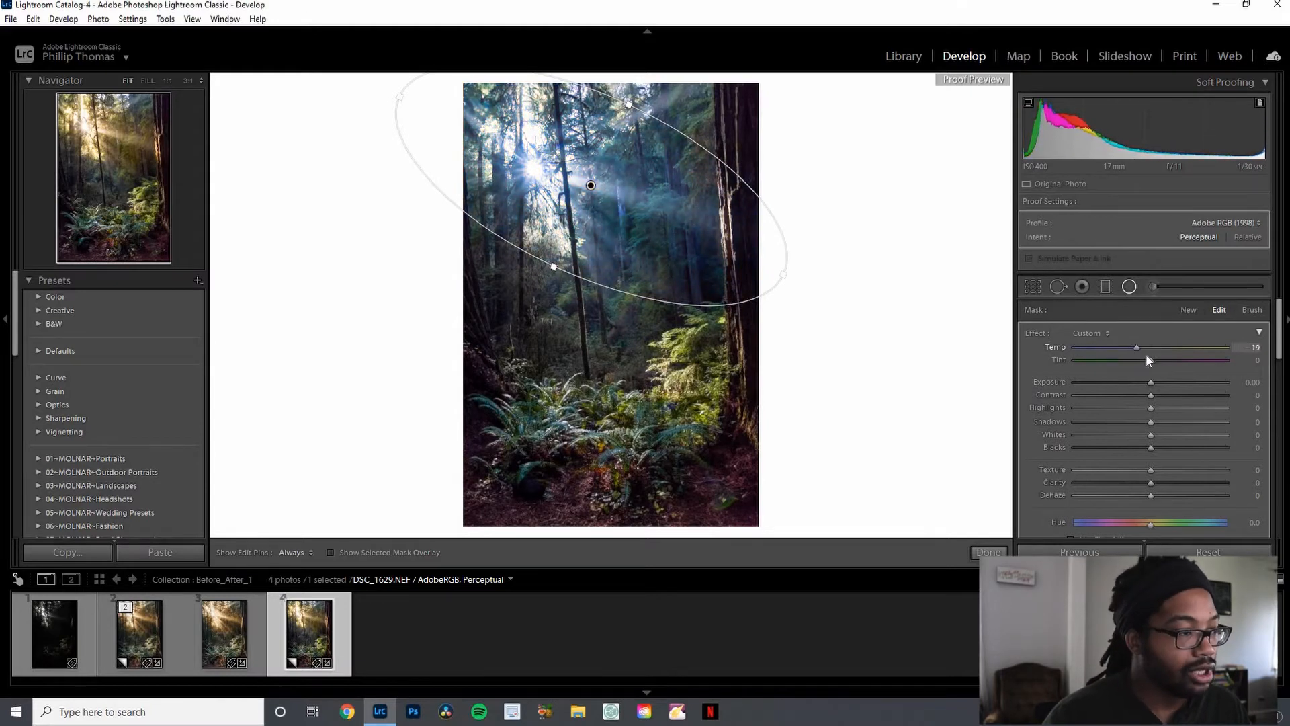
pyautogui.moveTo(1154, 349); pyautogui.dragTo(1227, 348)
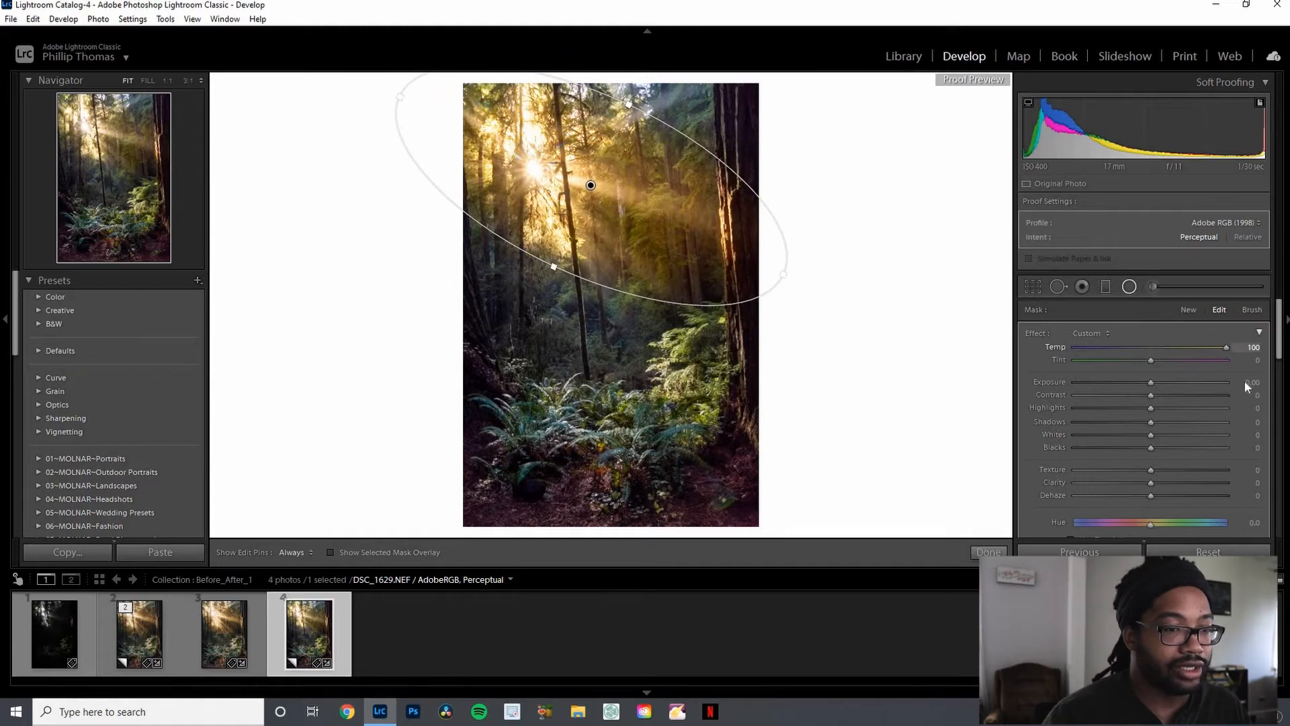
pyautogui.moveTo(1228, 377)
pyautogui.mouseDown()
pyautogui.moveTo(1180, 368)
pyautogui.moveTo(1206, 373)
pyautogui.mouseUp()
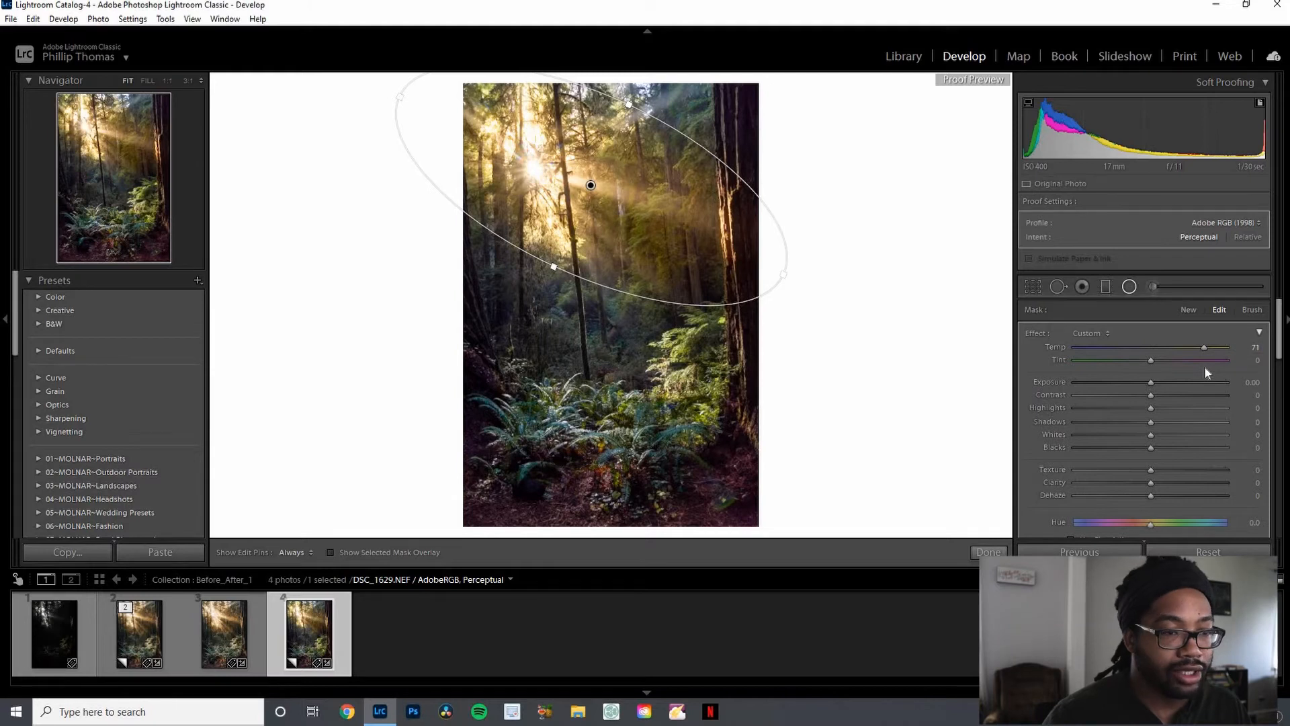
# - Set the sun filter's Highlights to -9, Blacks to -9 and Whites to 7, slightly widen its ellipse and finish editing it
pyautogui.click(1145, 409)
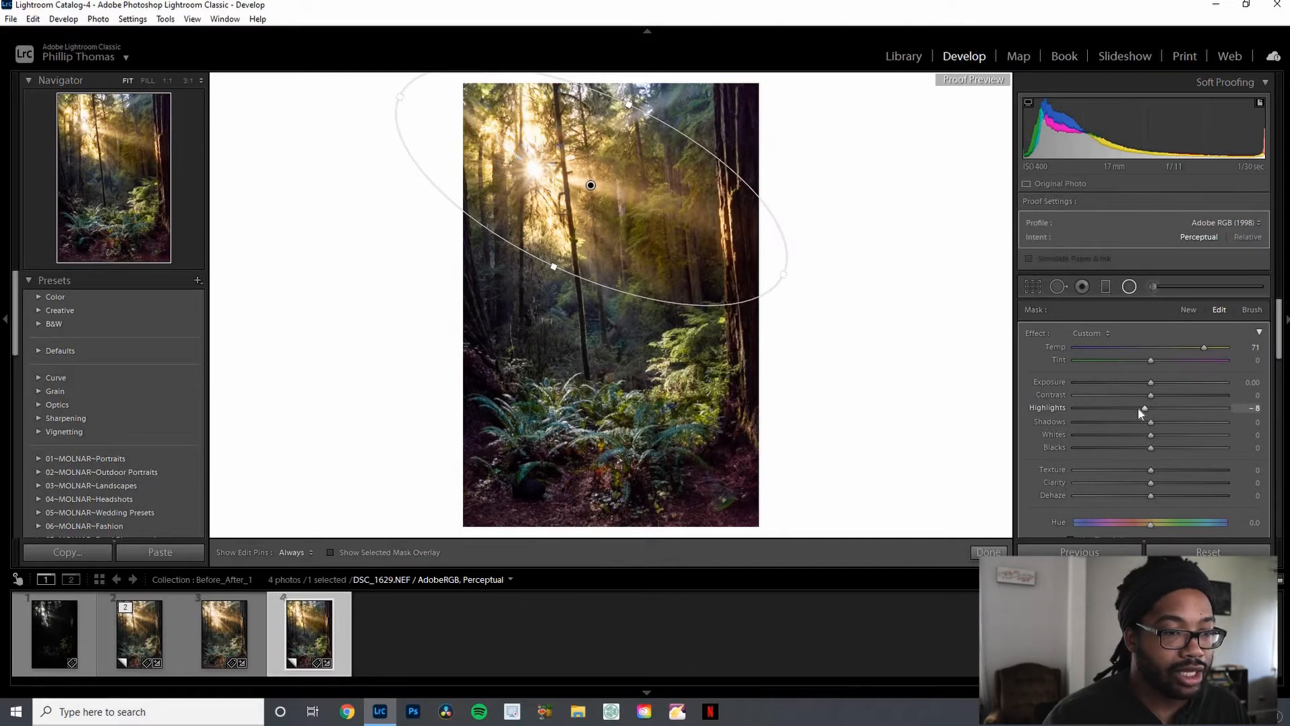
pyautogui.moveTo(1138, 409); pyautogui.dragTo(1144, 409)
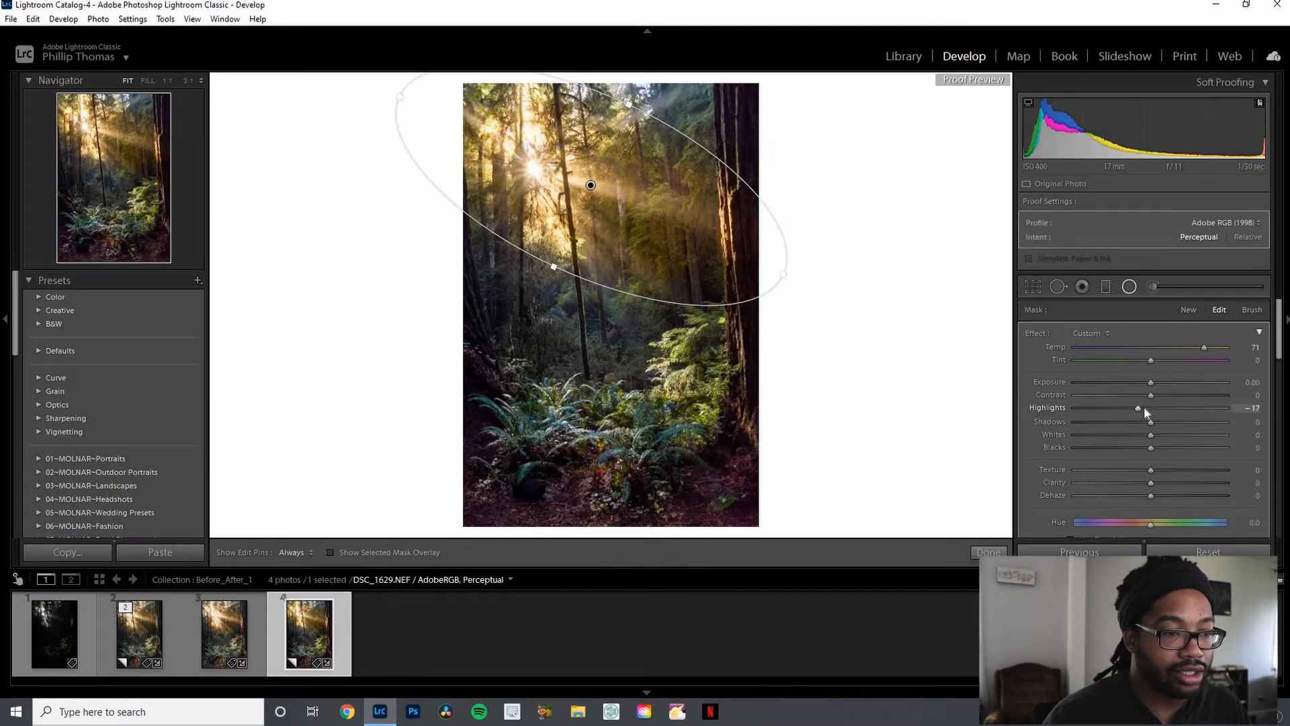
pyautogui.click(1144, 448)
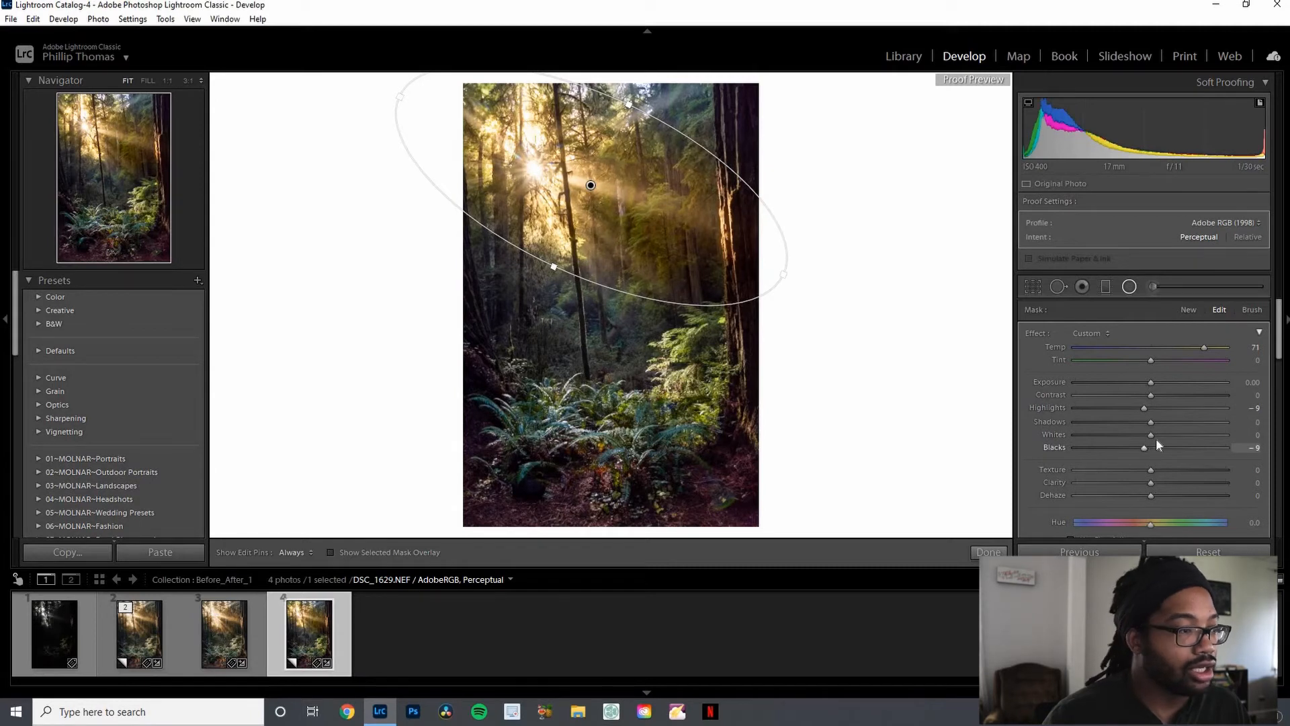
pyautogui.click(1156, 435)
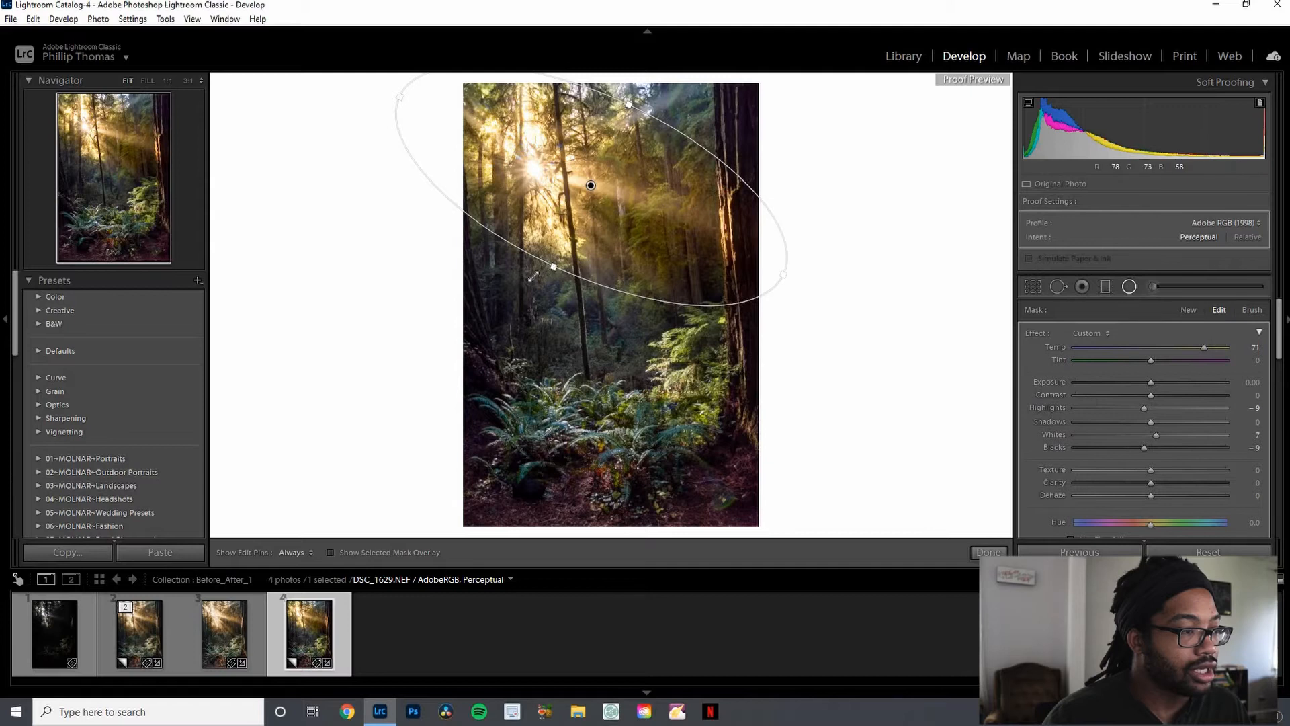
pyautogui.moveTo(553, 268); pyautogui.dragTo(515, 293)
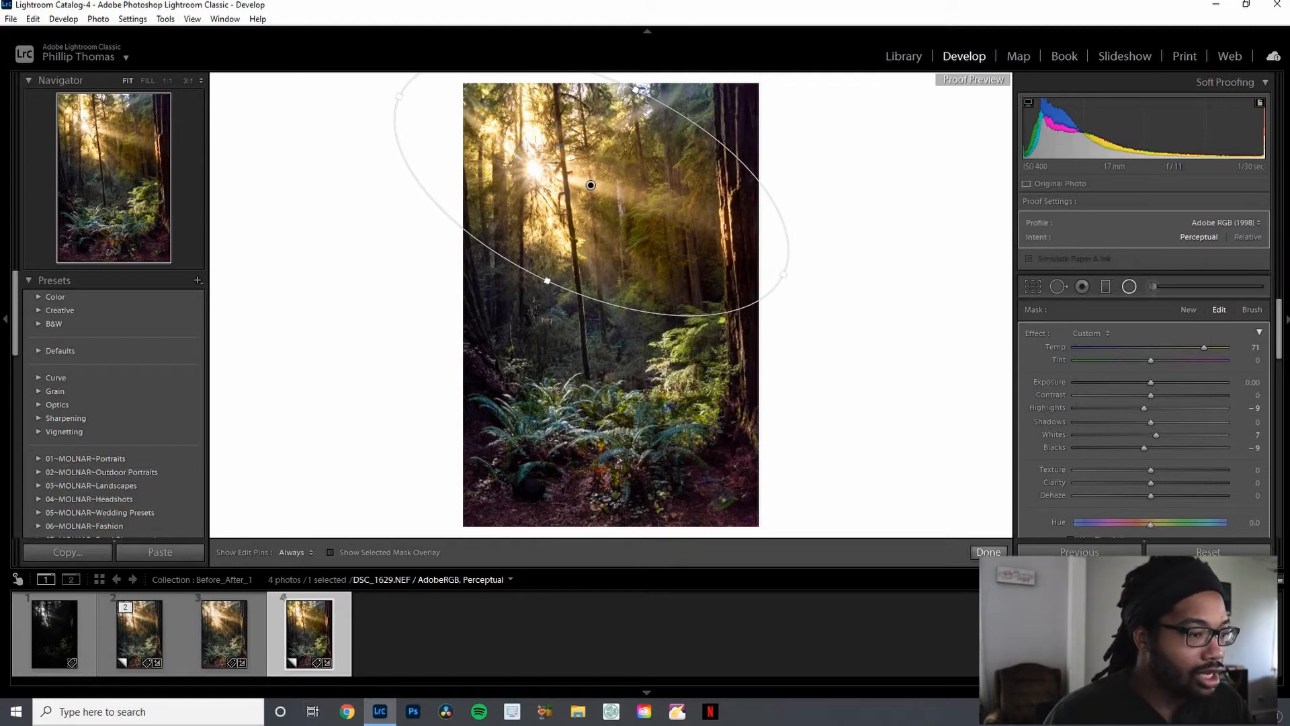
pyautogui.click(989, 551)
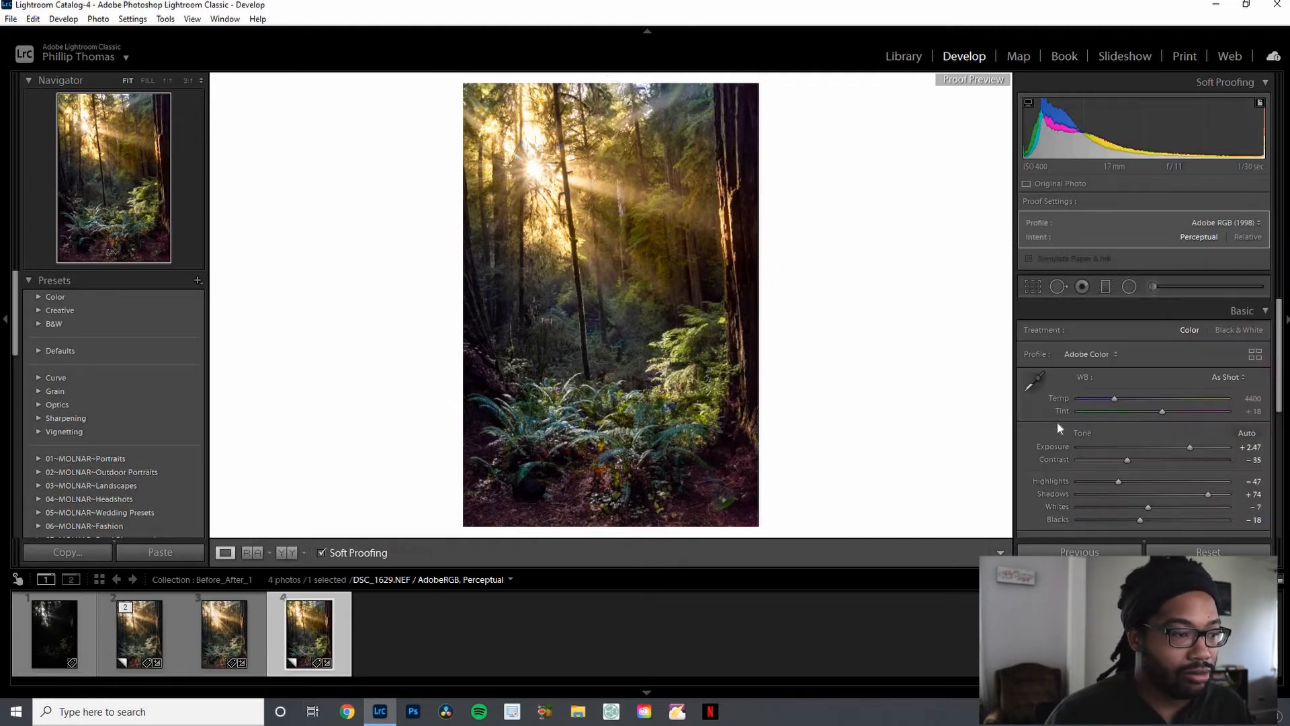
# - Draw a second radial filter over the ferns, tilt it upward toward the large trunk and center it on the foliage
pyautogui.click(1129, 287)
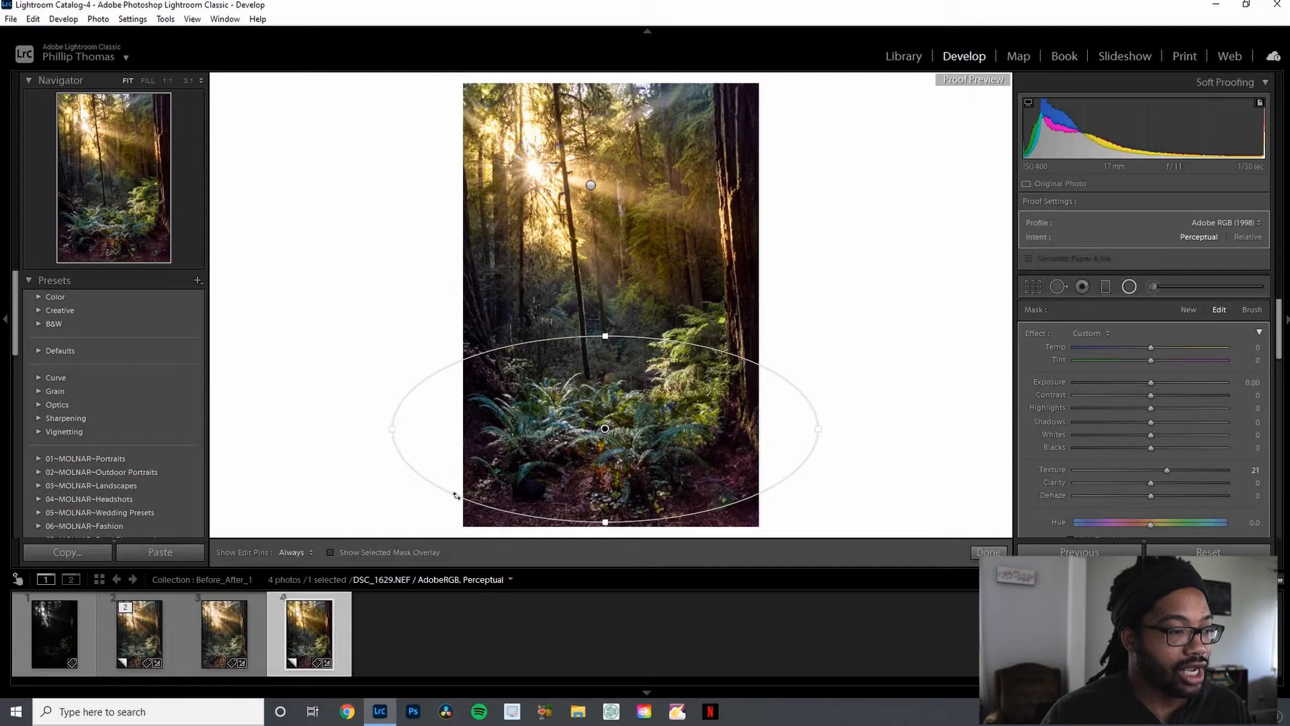
pyautogui.moveTo(454, 517); pyautogui.dragTo(482, 553)
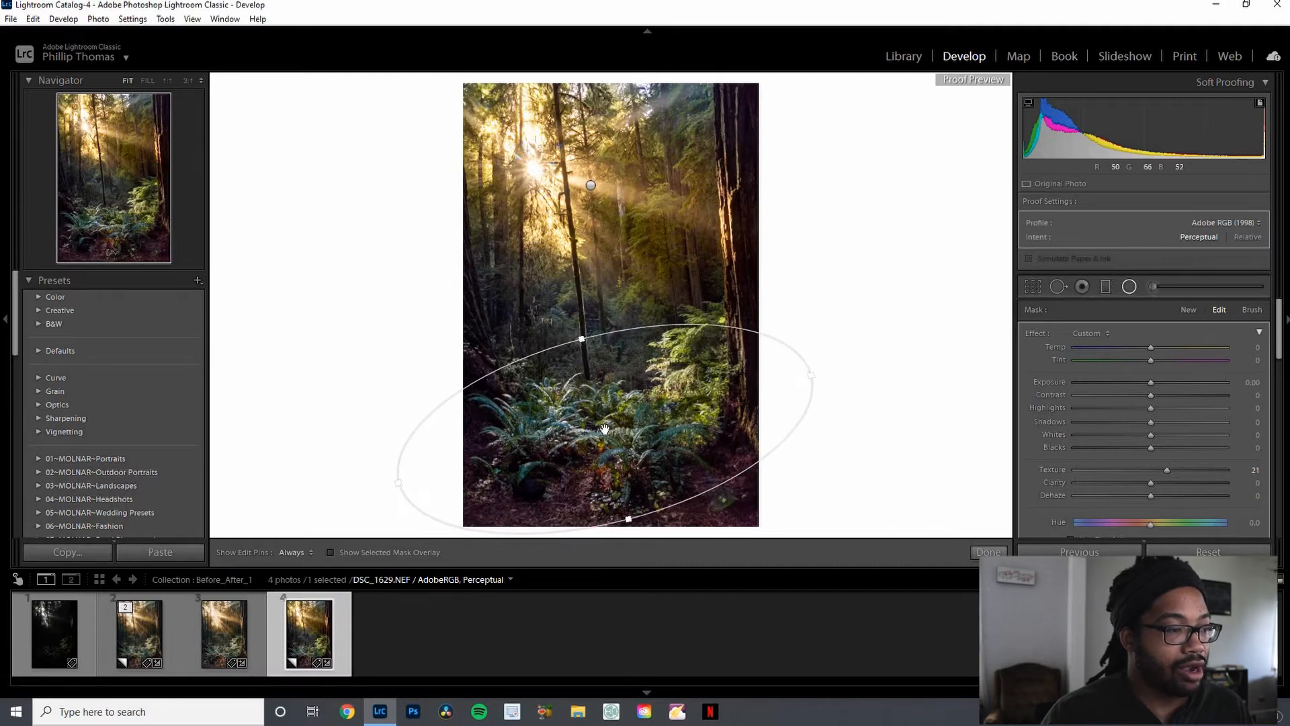
pyautogui.moveTo(622, 400); pyautogui.dragTo(816, 491)
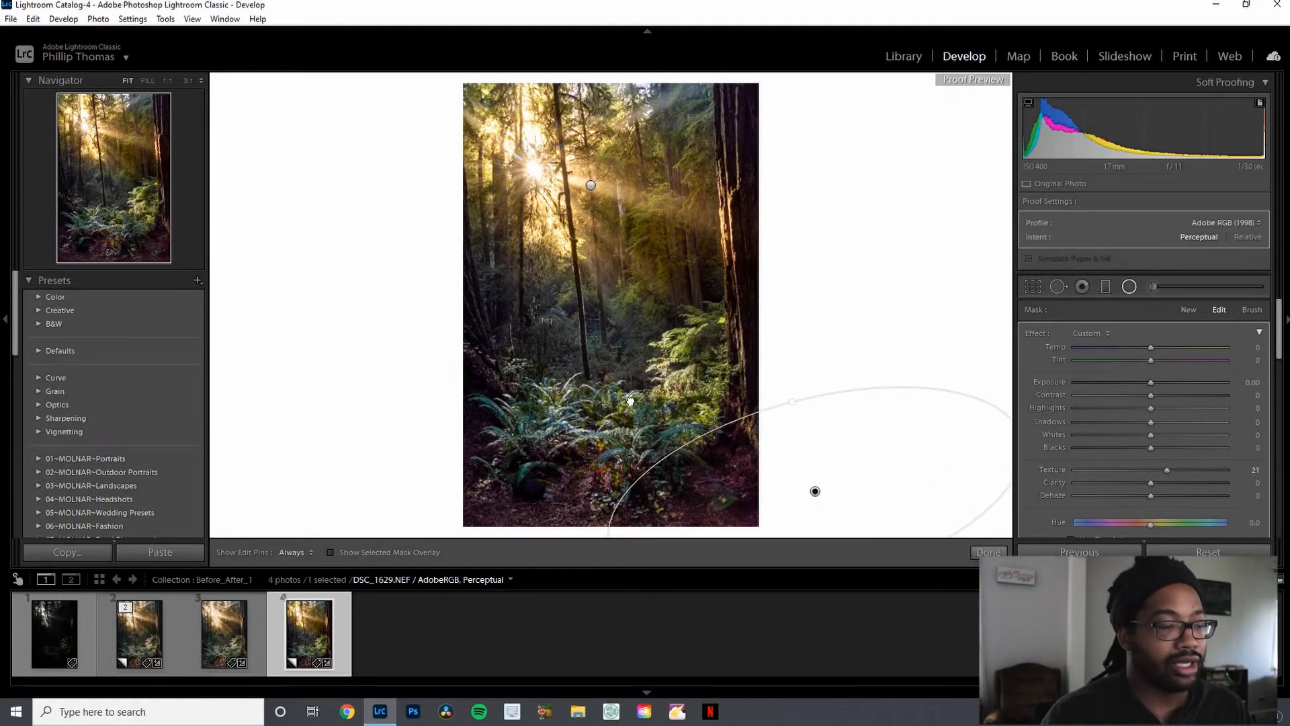
pyautogui.moveTo(815, 491); pyautogui.dragTo(601, 409)
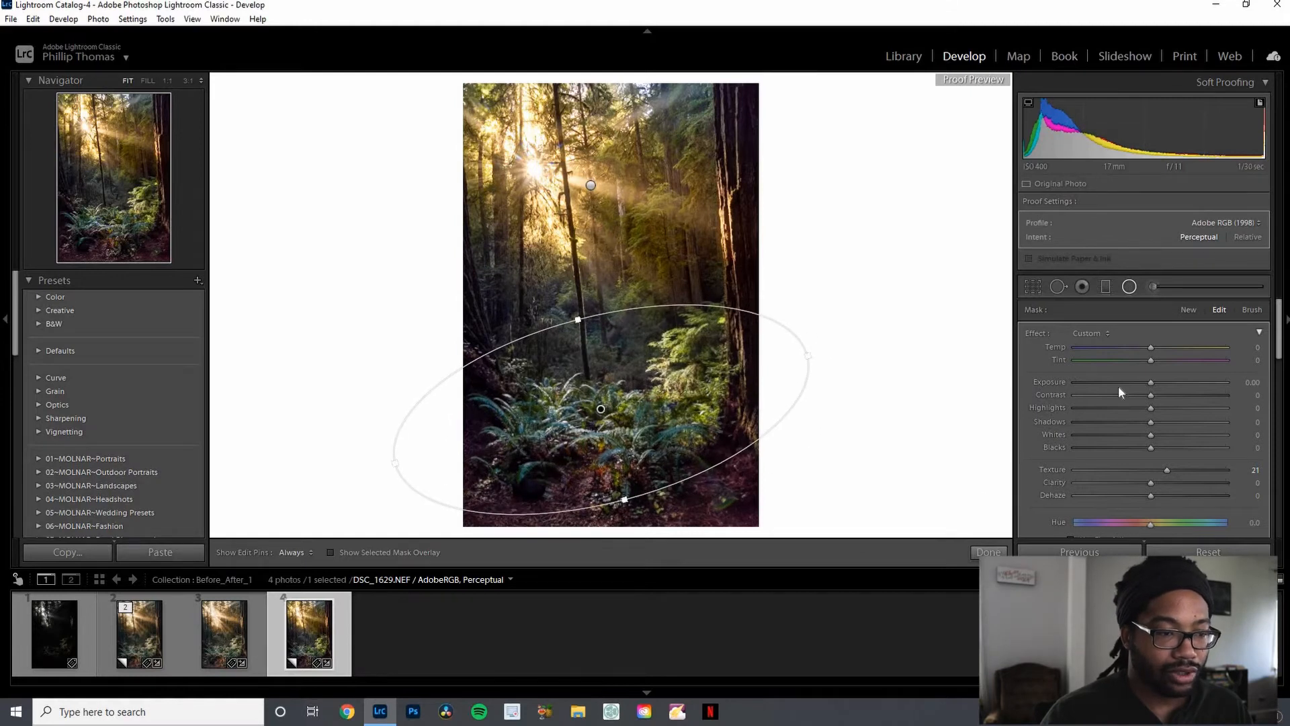
# - Lower the fern filter's Texture to 13, warm its Temp slightly and finish editing the filter
pyautogui.click(1160, 469)
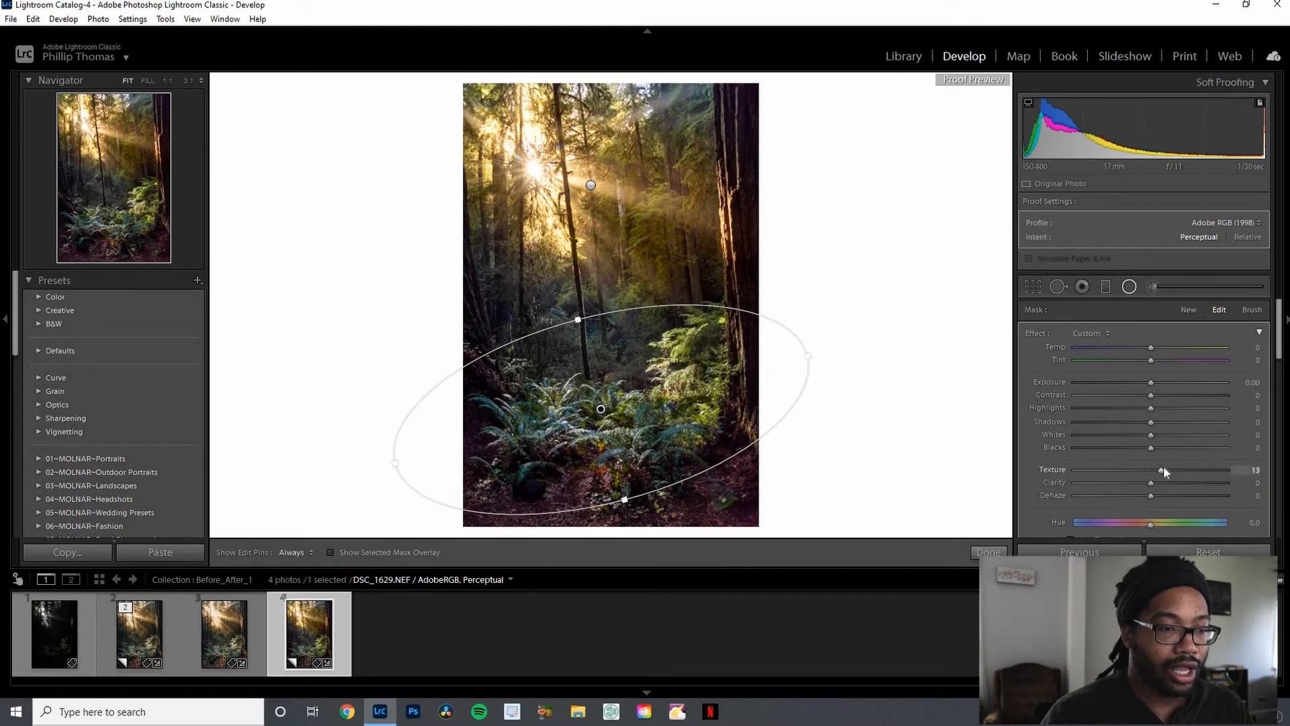
pyautogui.click(1160, 347)
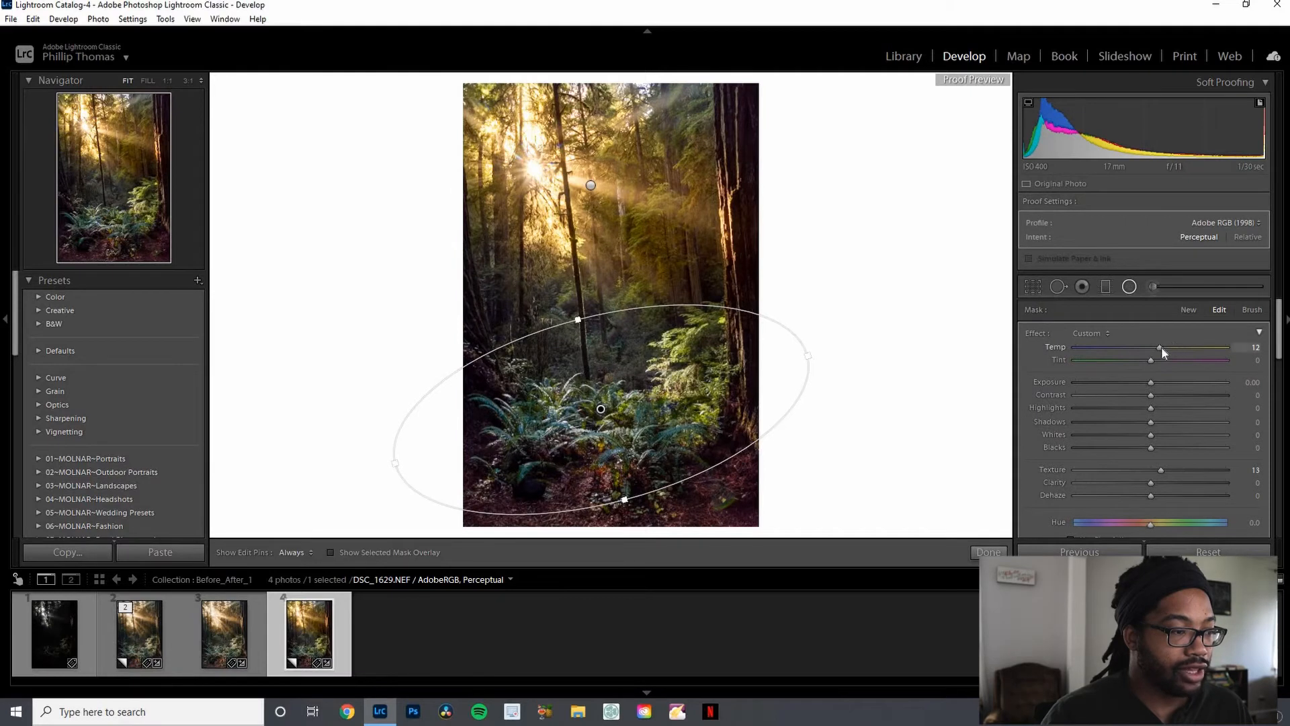
pyautogui.moveTo(1170, 351)
pyautogui.mouseDown()
pyautogui.moveTo(1192, 350)
pyautogui.moveTo(1168, 358)
pyautogui.moveTo(1167, 344)
pyautogui.mouseUp()
pyautogui.click(986, 552)
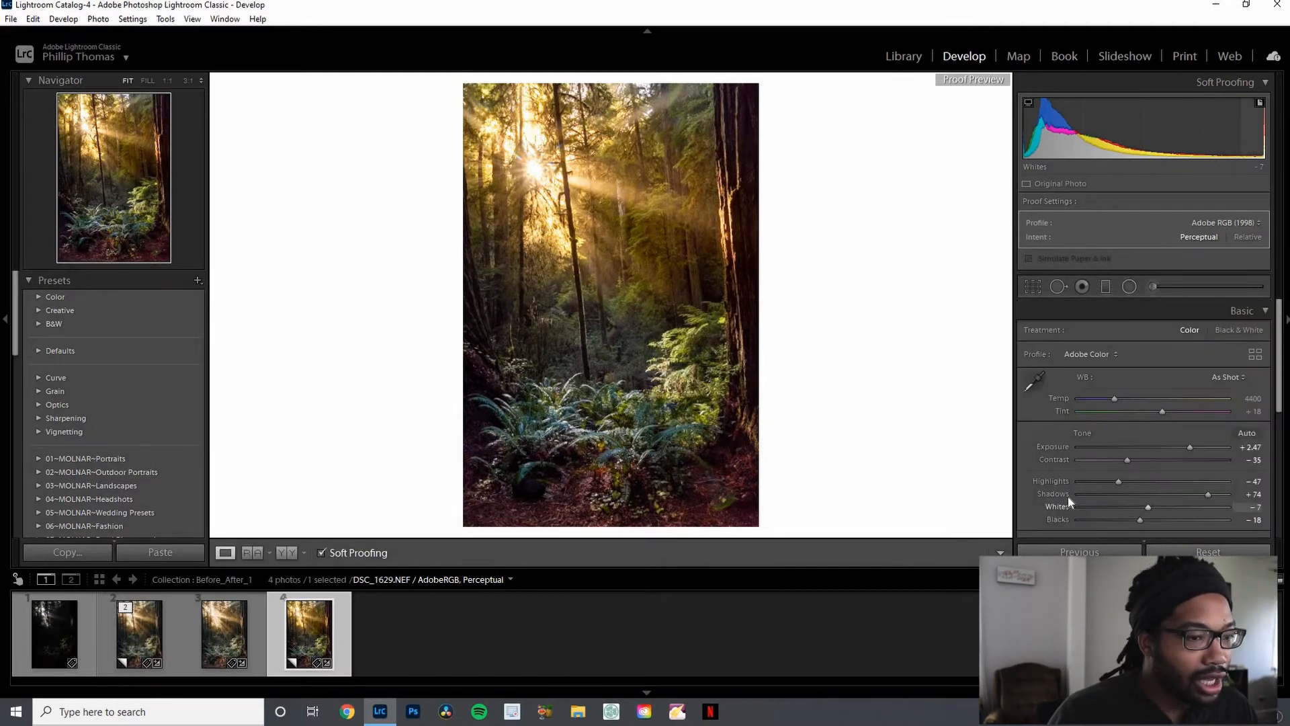
# - Reselect the radial filter over the sun rays, reduce its Temp moderately and finish editing it
pyautogui.click(1129, 287)
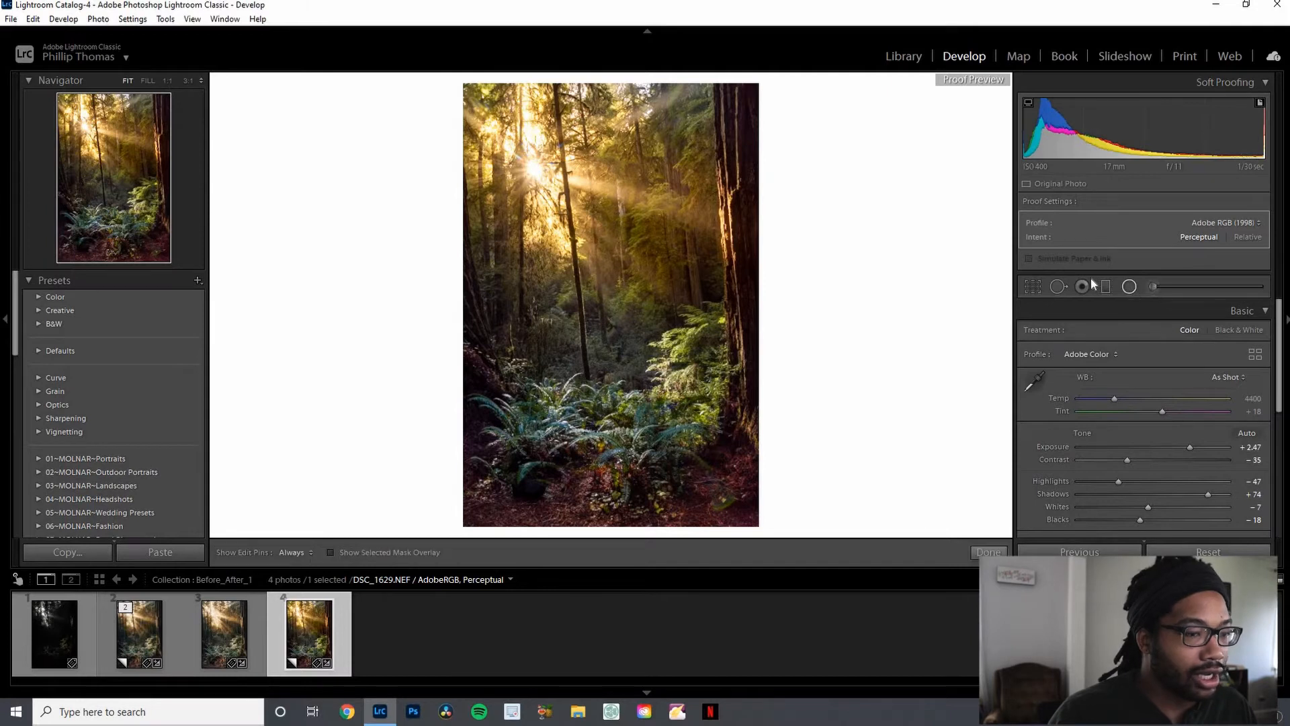
pyautogui.click(591, 186)
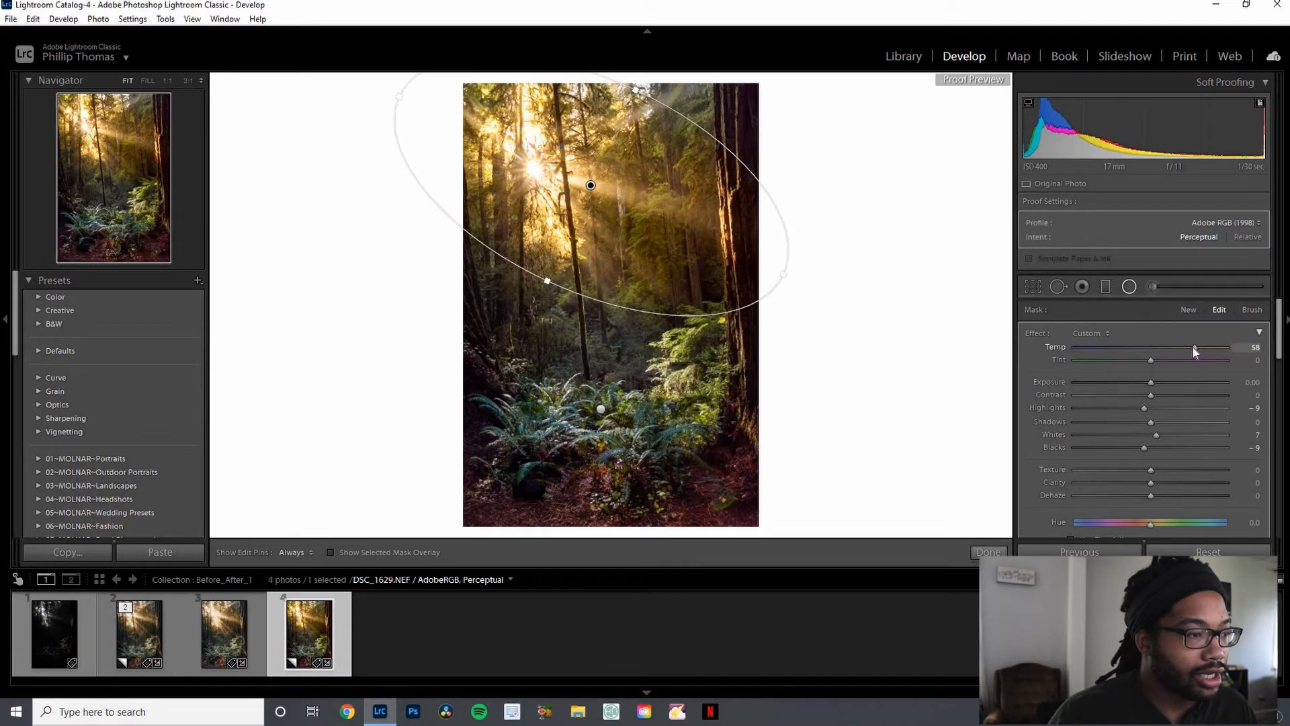
pyautogui.moveTo(1189, 352)
pyautogui.mouseDown()
pyautogui.moveTo(1176, 349)
pyautogui.moveTo(1185, 355)
pyautogui.mouseUp()
pyautogui.click(988, 552)
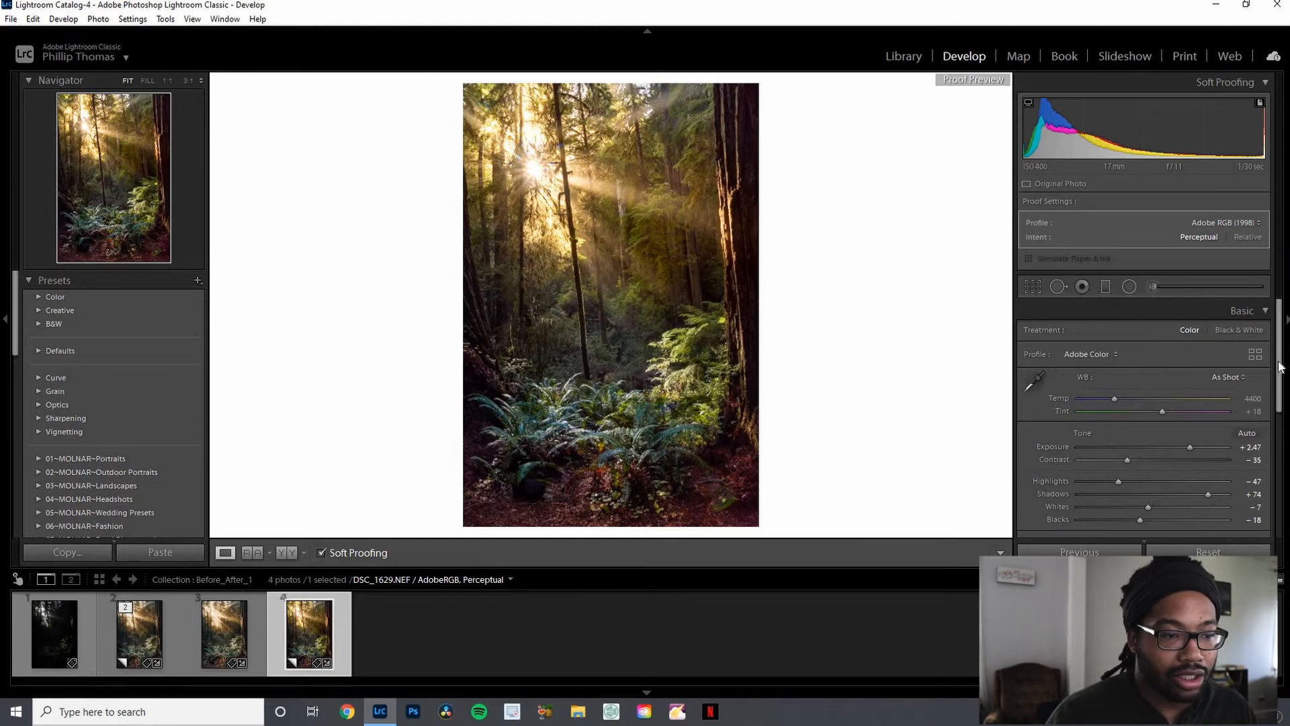
# - Raise the photo's global Texture to +12 in the Basic settings
pyautogui.moveTo(1281, 367); pyautogui.dragTo(1280, 407)
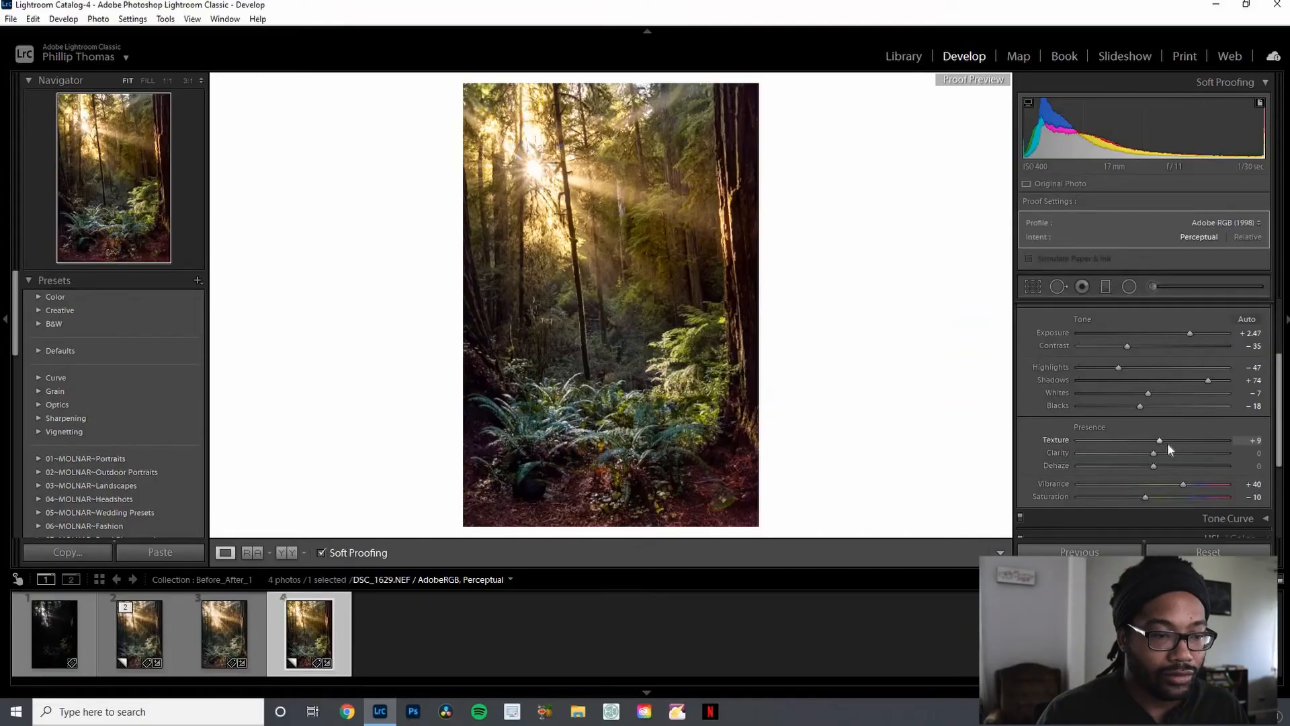
pyautogui.click(1167, 440)
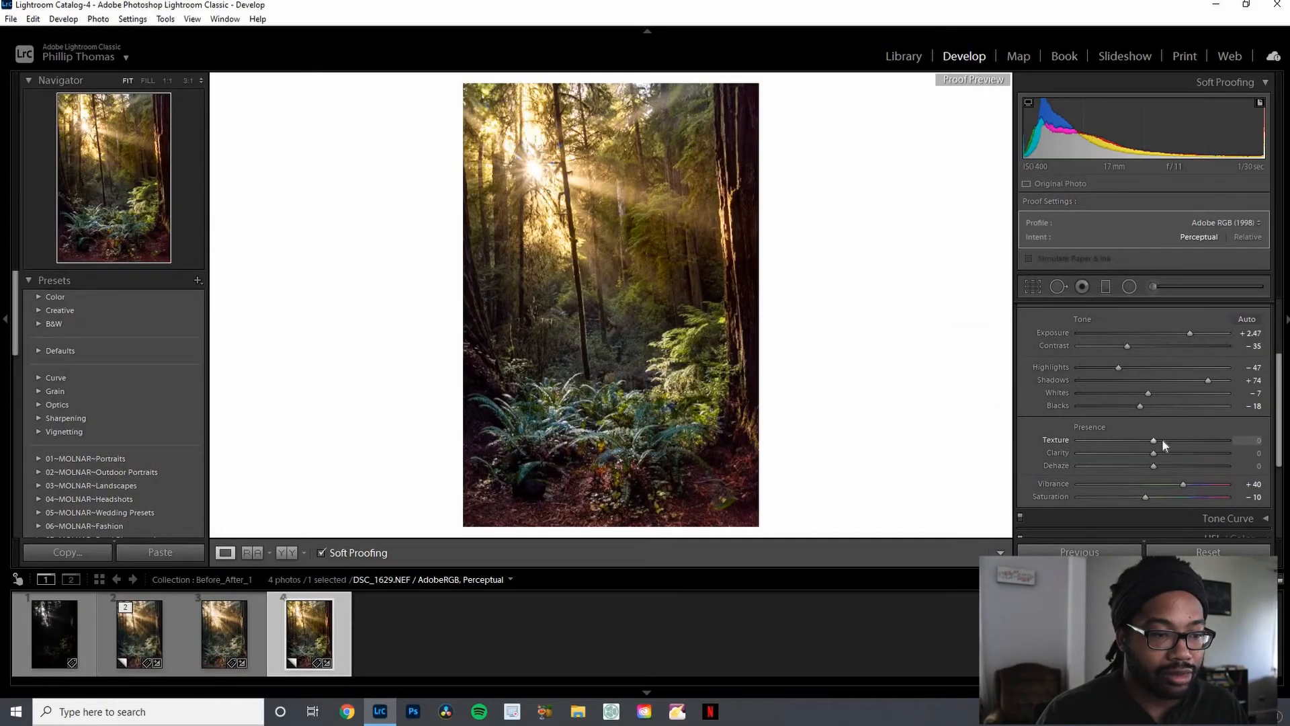
pyautogui.click(1164, 440)
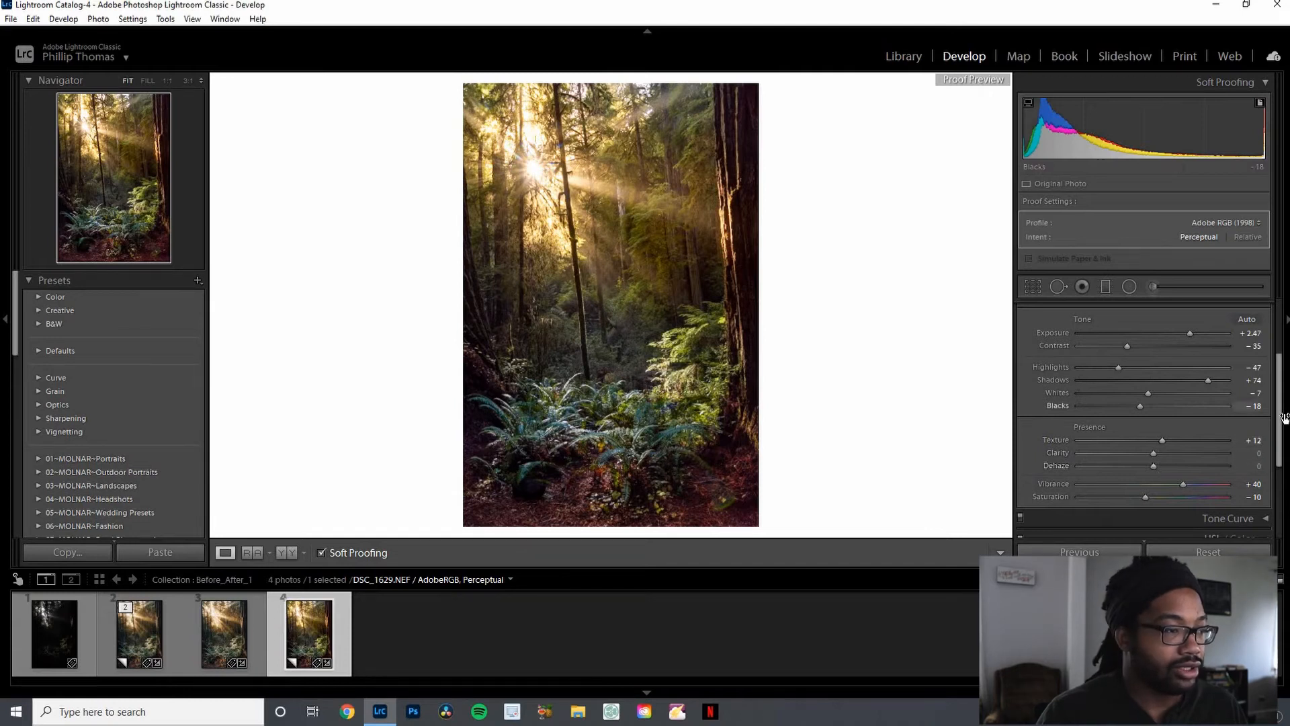
# - Apply an Adjustment Brush with Sharpness 19, Size 11 and full Feather and Flow to the ferns, and finish the brush edit
pyautogui.moveTo(1278, 424); pyautogui.dragTo(1272, 461)
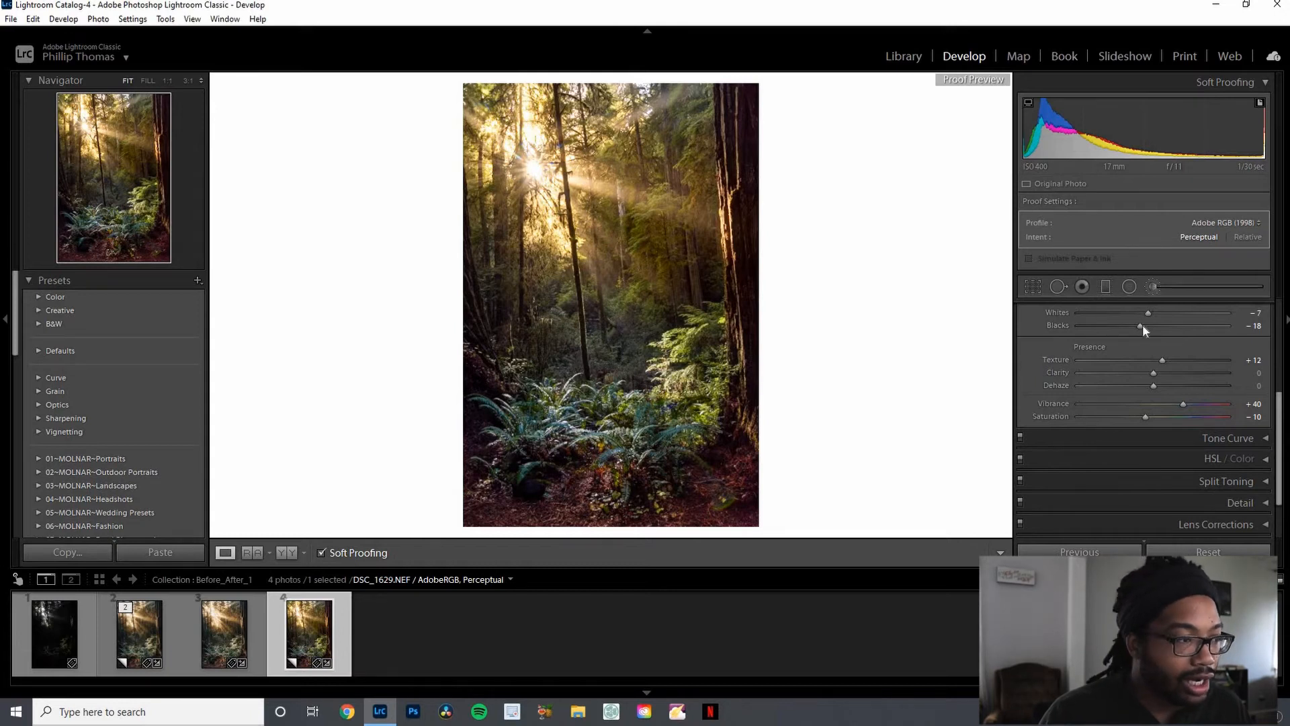
pyautogui.click(1154, 287)
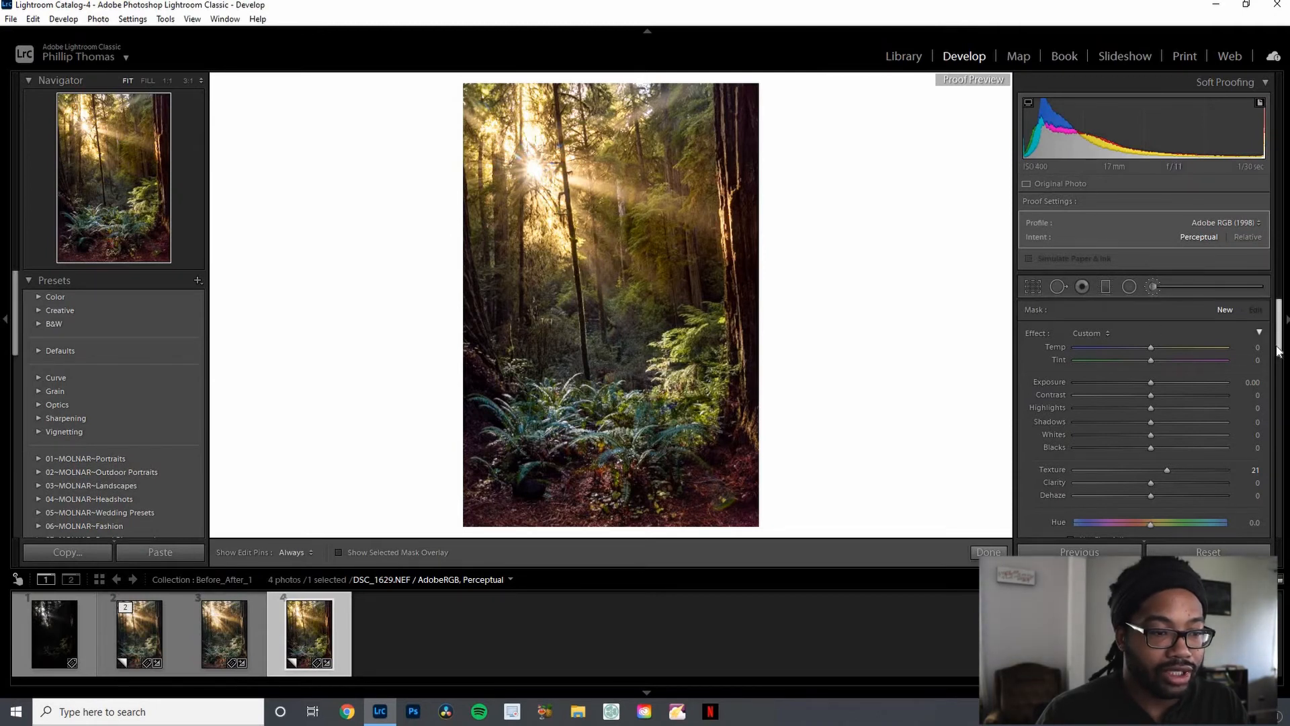
pyautogui.scroll(-1, 1155, 458)
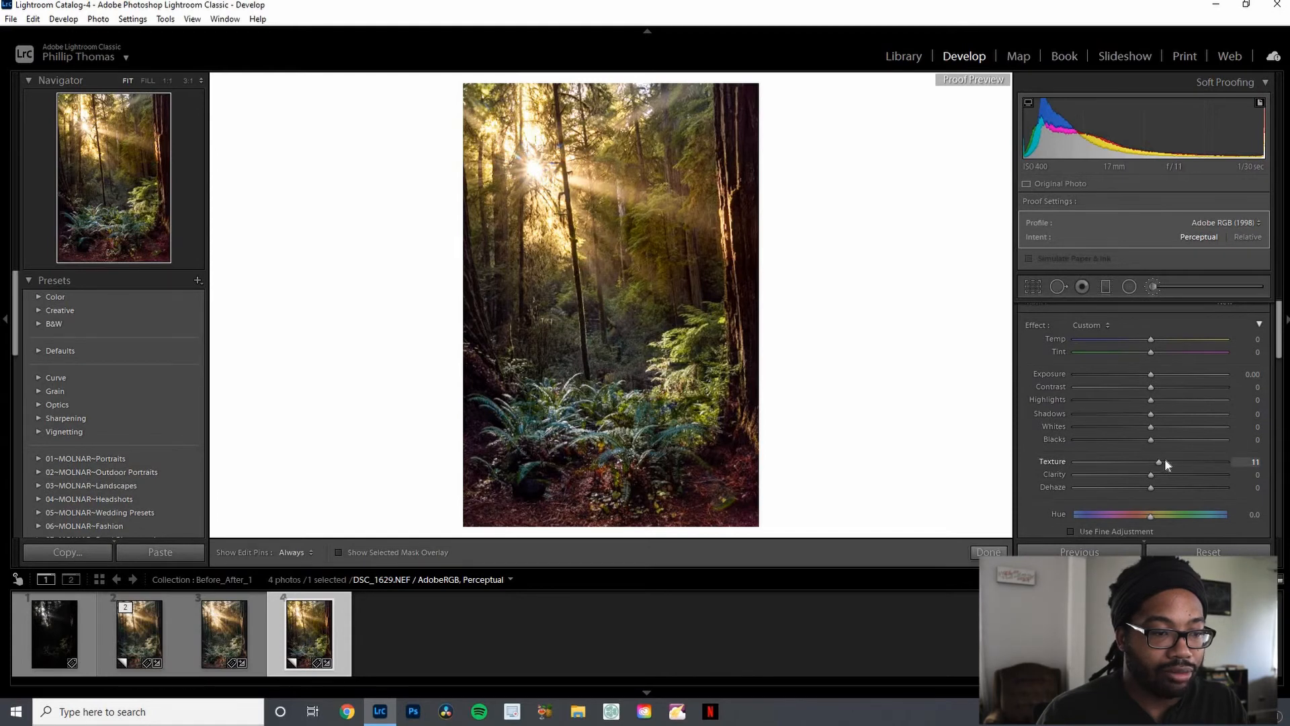
pyautogui.scroll(-5, 1173, 440)
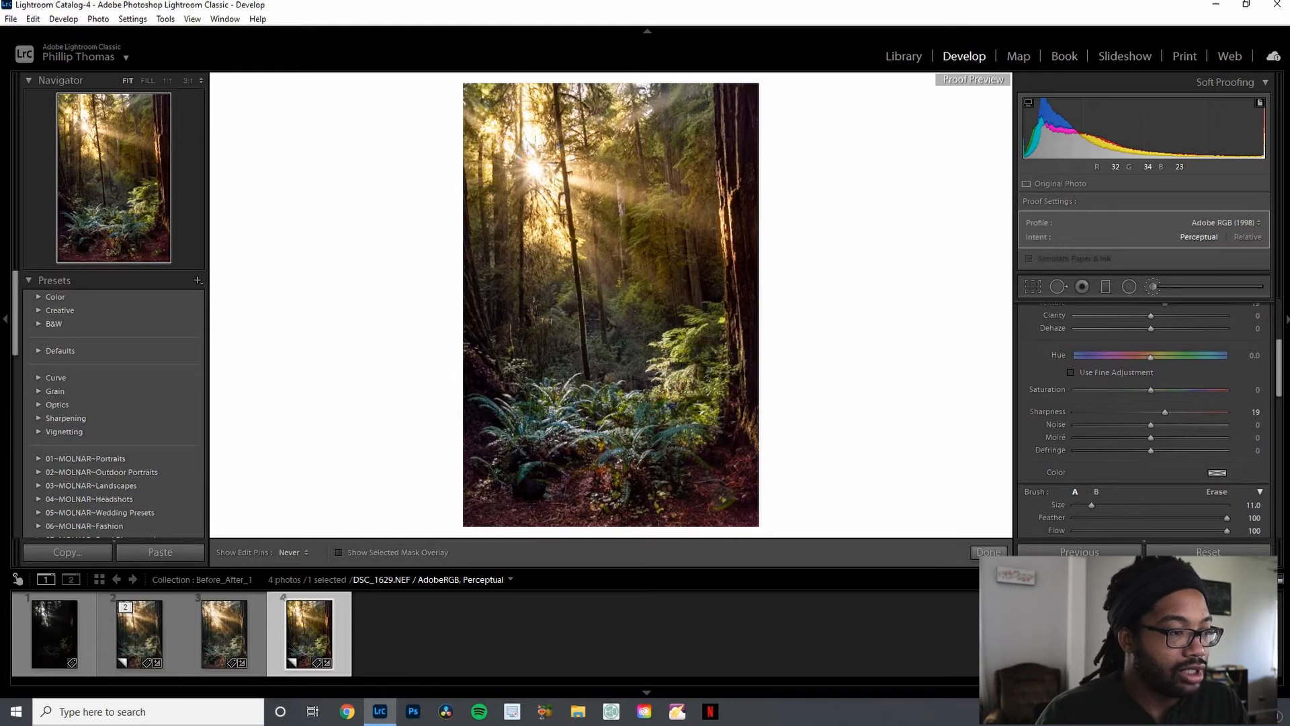
pyautogui.press('h')
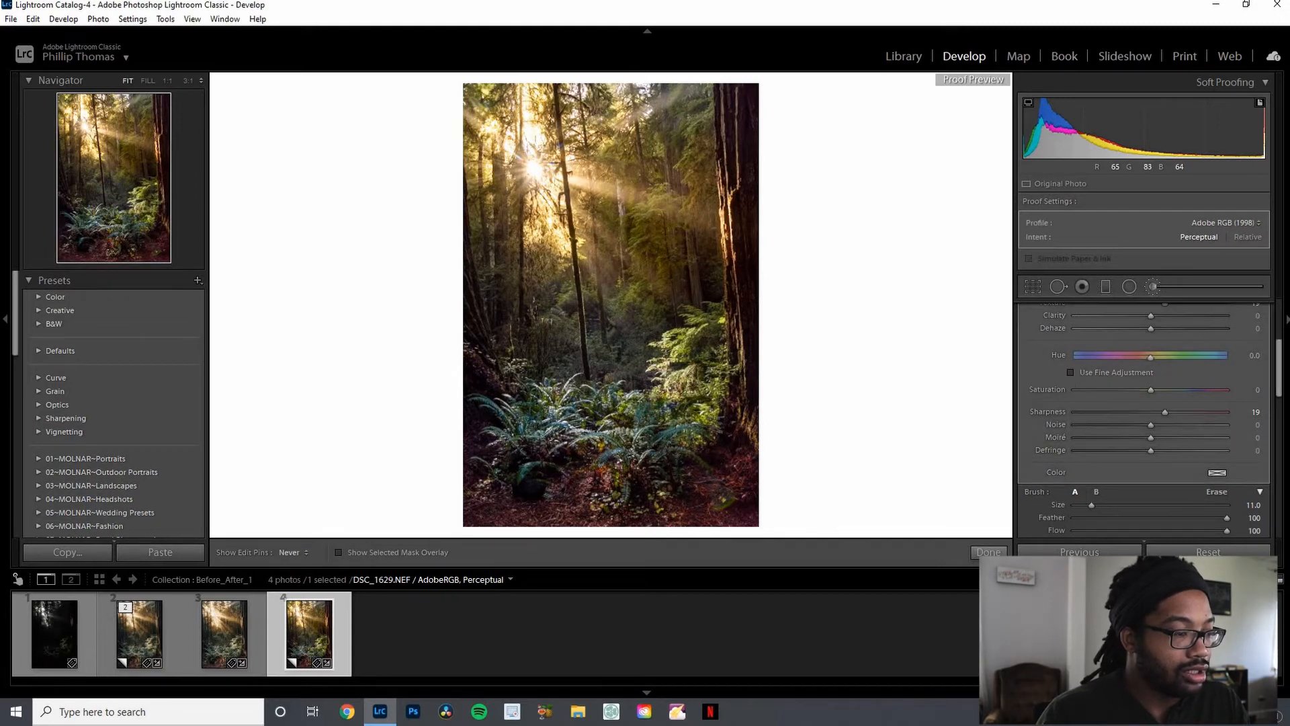
pyautogui.click(517, 420)
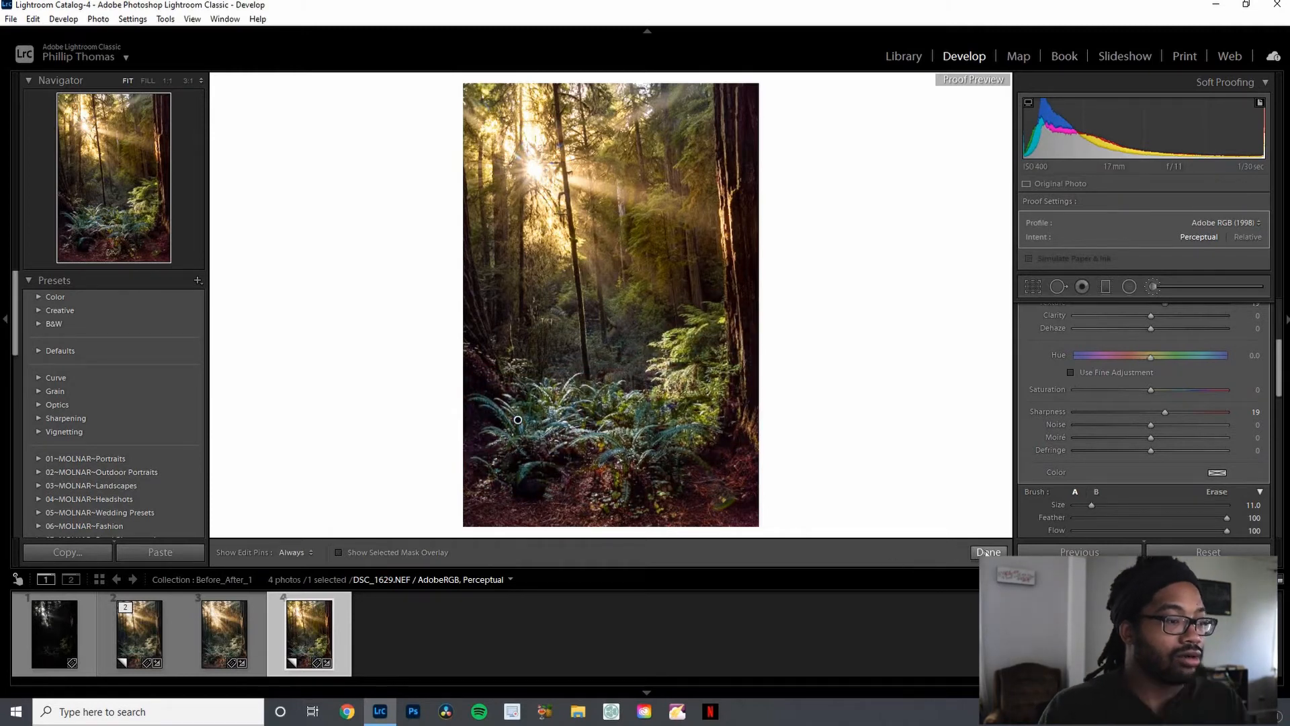
pyautogui.click(987, 553)
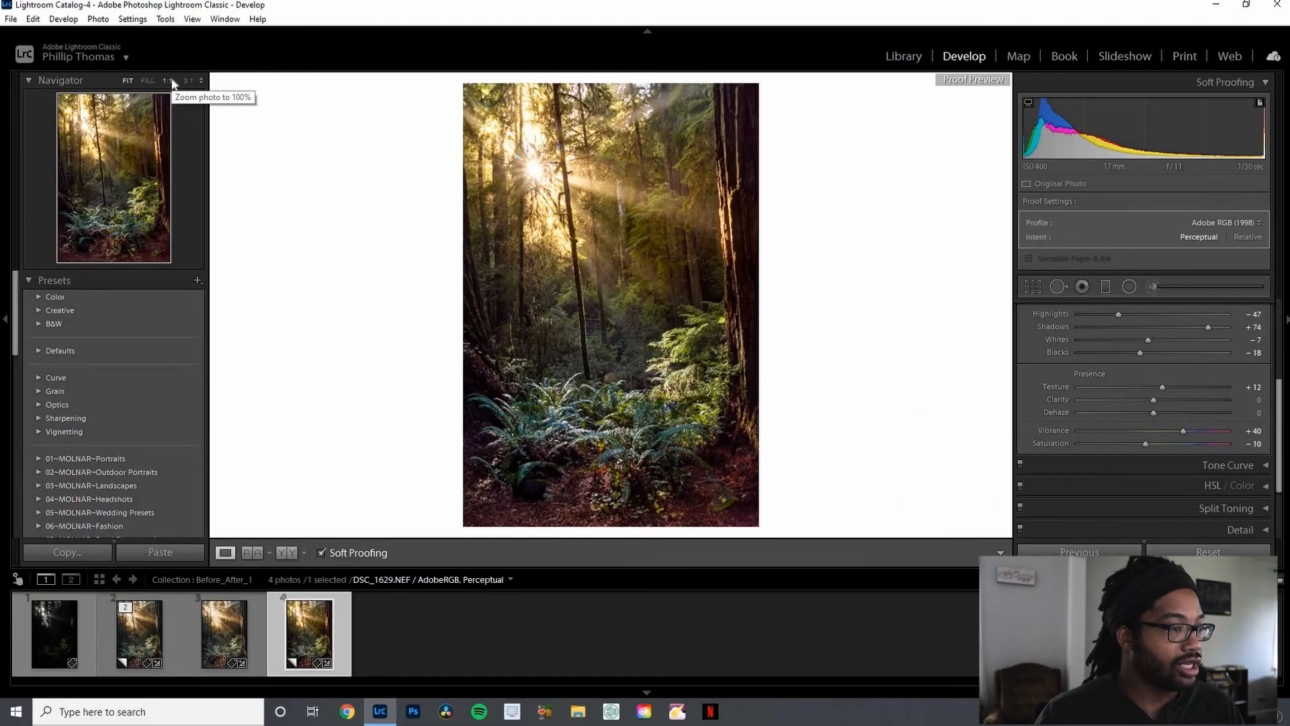
# - Examine the sunburst and surrounding branches at 100% zoom, and return to the full-photo view
pyautogui.click(168, 80)
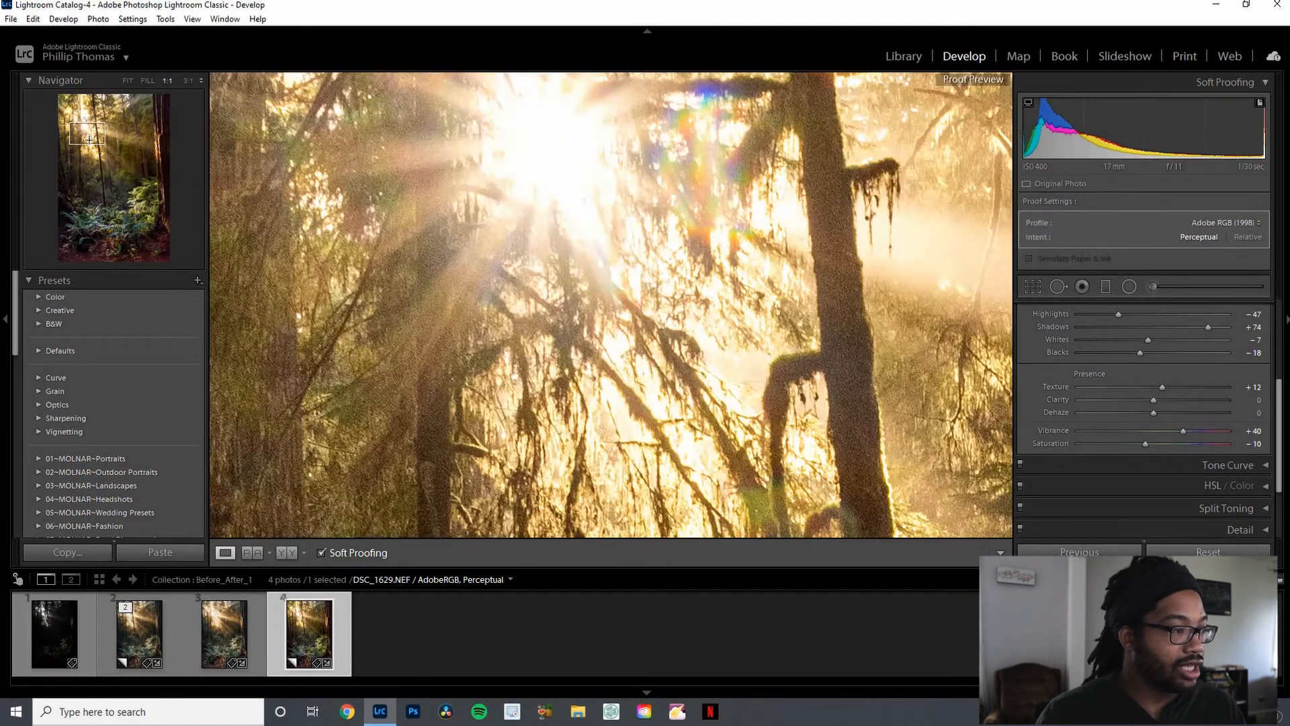
pyautogui.moveTo(92, 135)
pyautogui.mouseDown()
pyautogui.moveTo(81, 133)
pyautogui.moveTo(92, 128)
pyautogui.mouseUp()
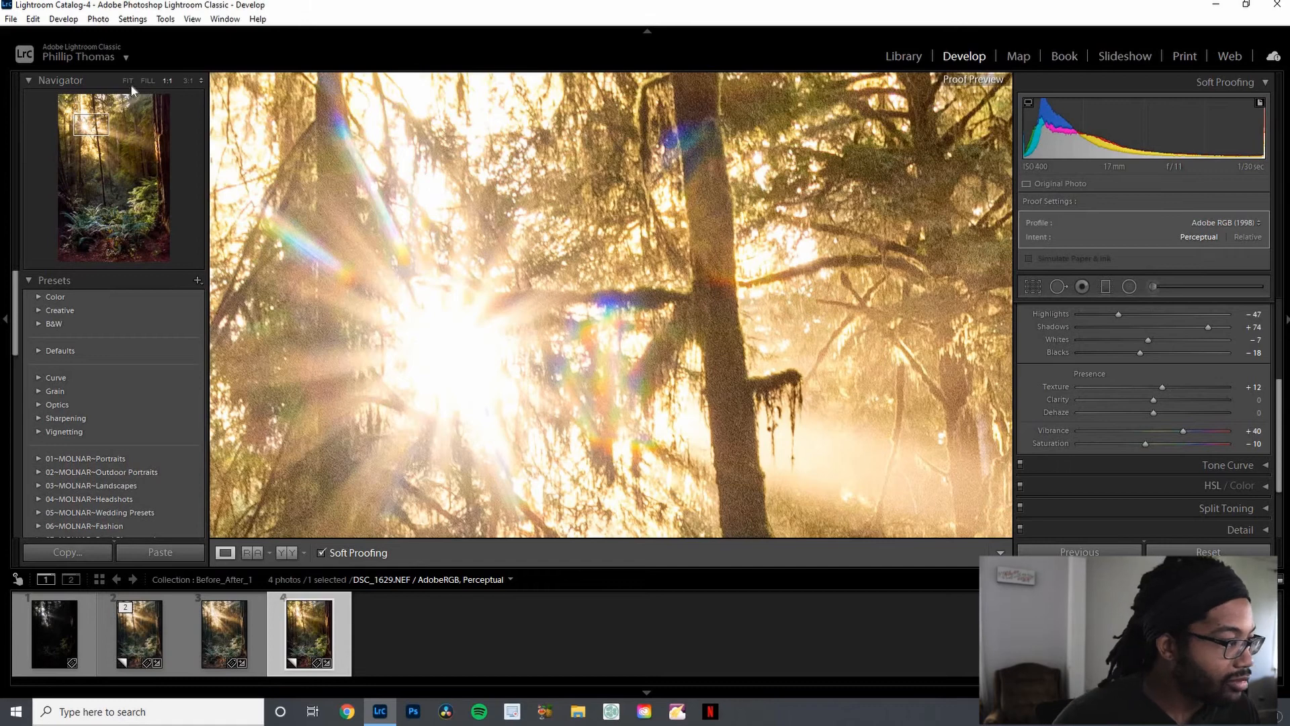
pyautogui.press('z')
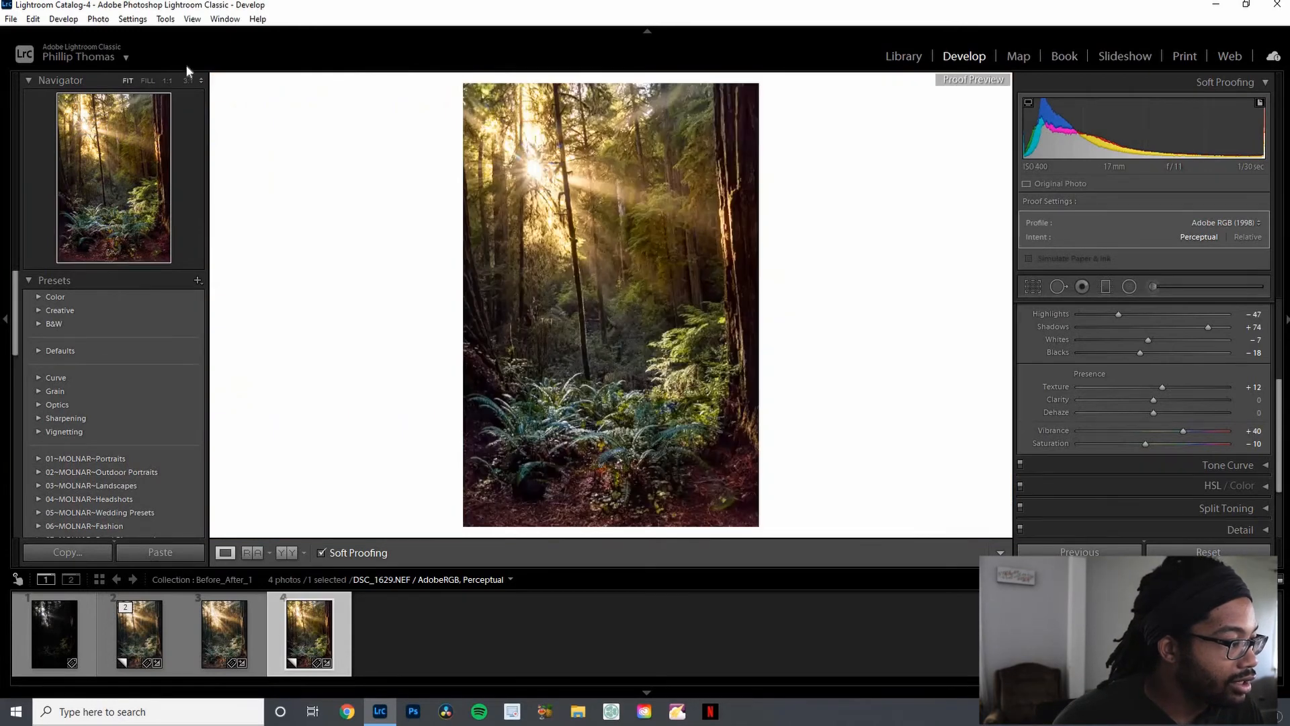
# - Examine the forest floor's green flare and the ferns at 100% zoom, and return to the full-photo view
pyautogui.press('z')
pyautogui.click(148, 242)
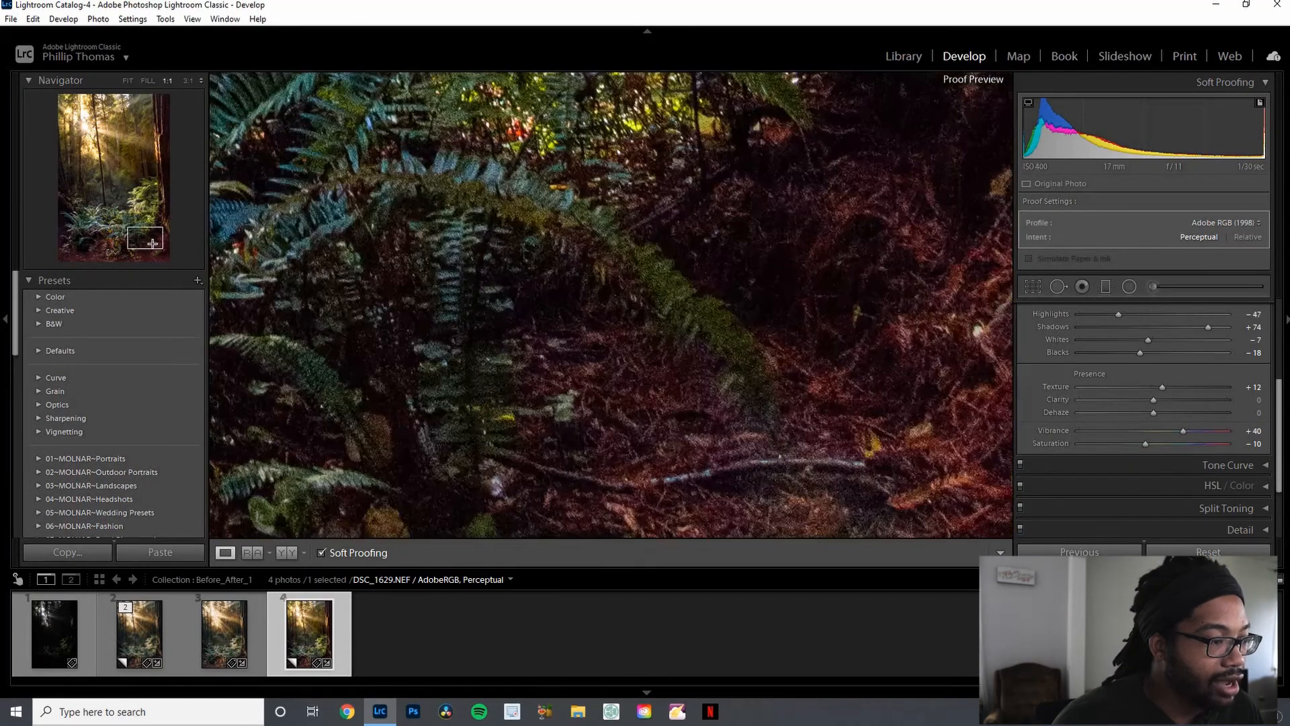
pyautogui.click(155, 249)
pyautogui.moveTo(561, 445); pyautogui.dragTo(516, 327)
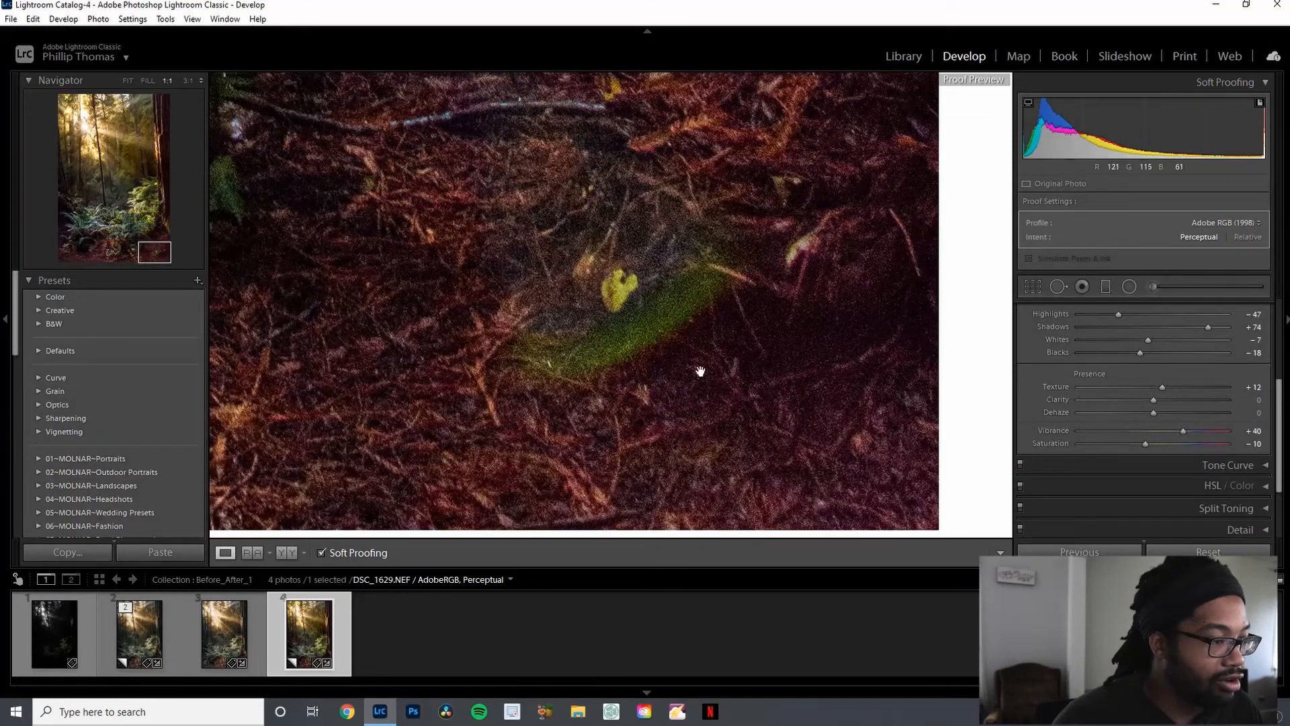
pyautogui.moveTo(152, 250); pyautogui.dragTo(131, 207)
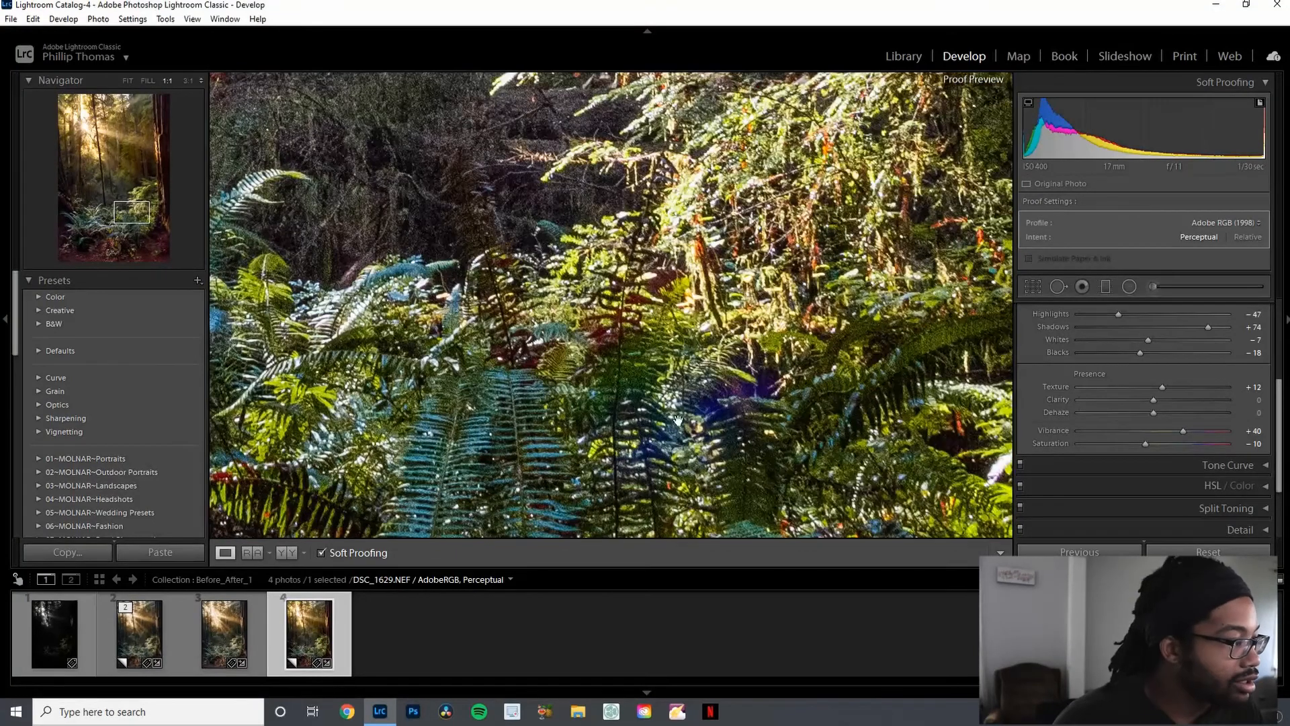
pyautogui.click(128, 80)
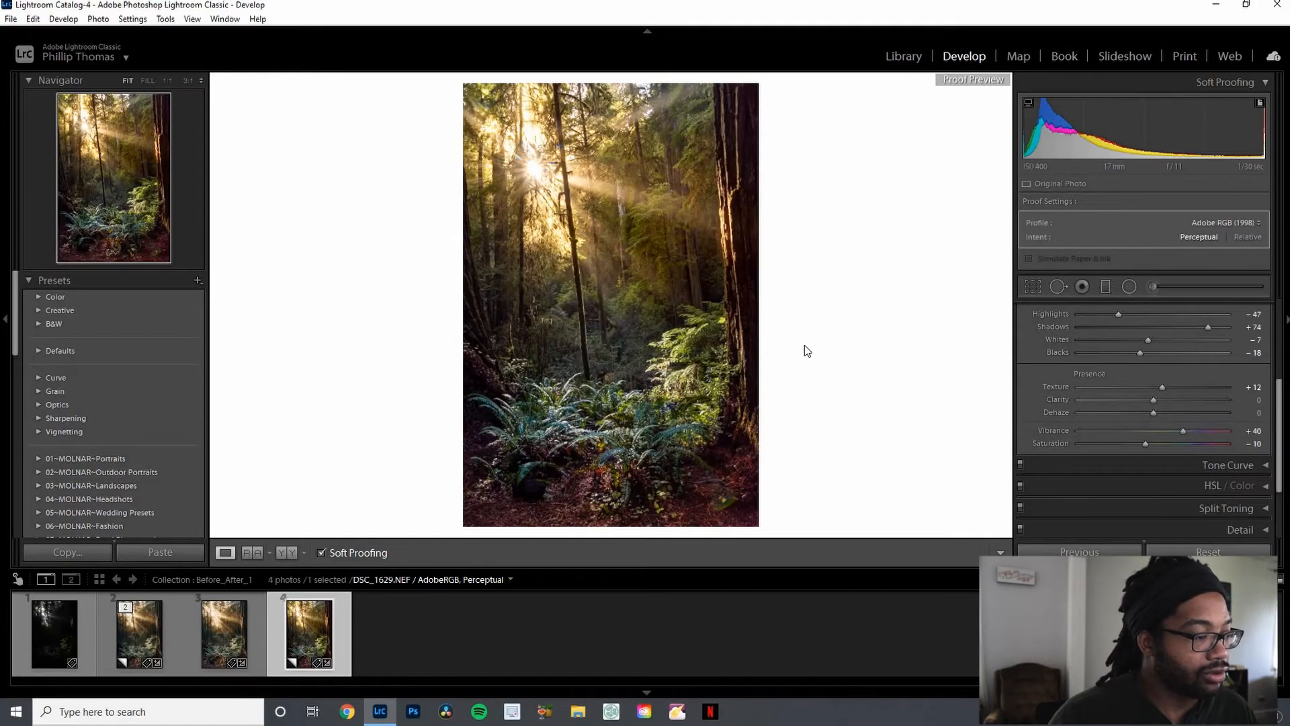
# - Open the edited forest photo in Adobe Photoshop 2020 and unlock its Background layer
pyautogui.rightClick(313, 628)
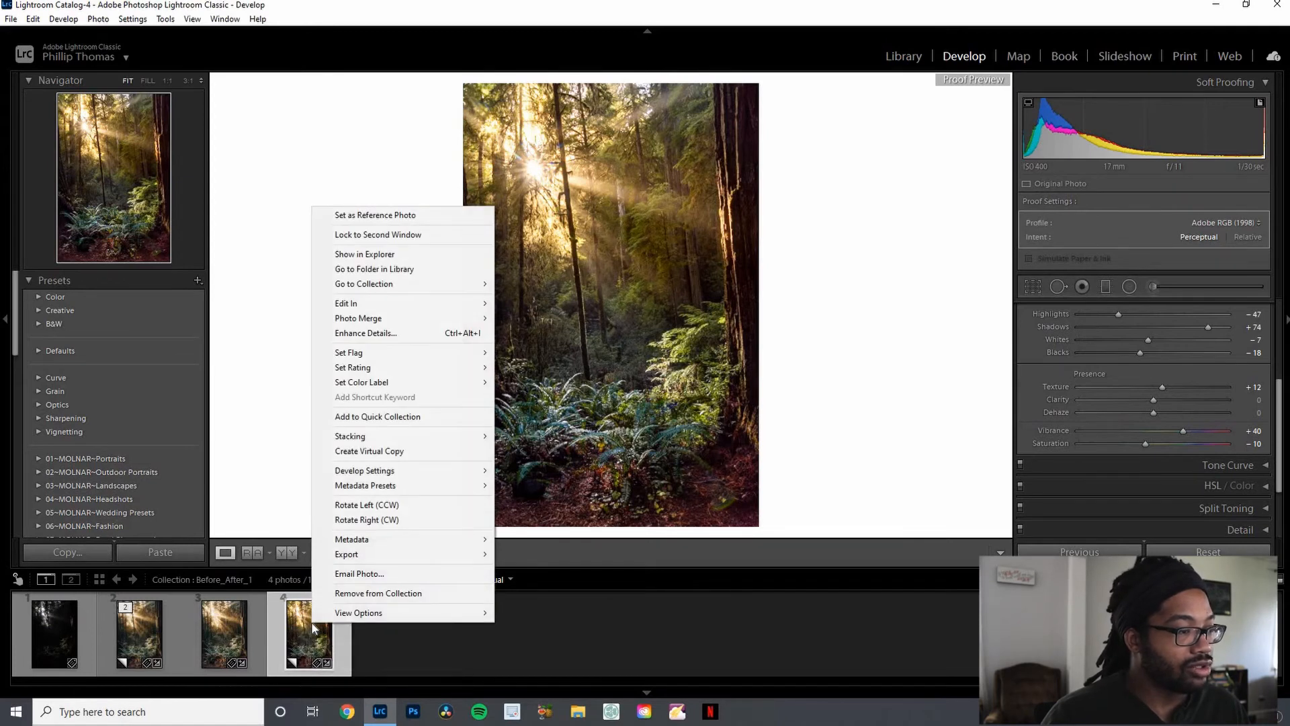
pyautogui.moveTo(423, 309)
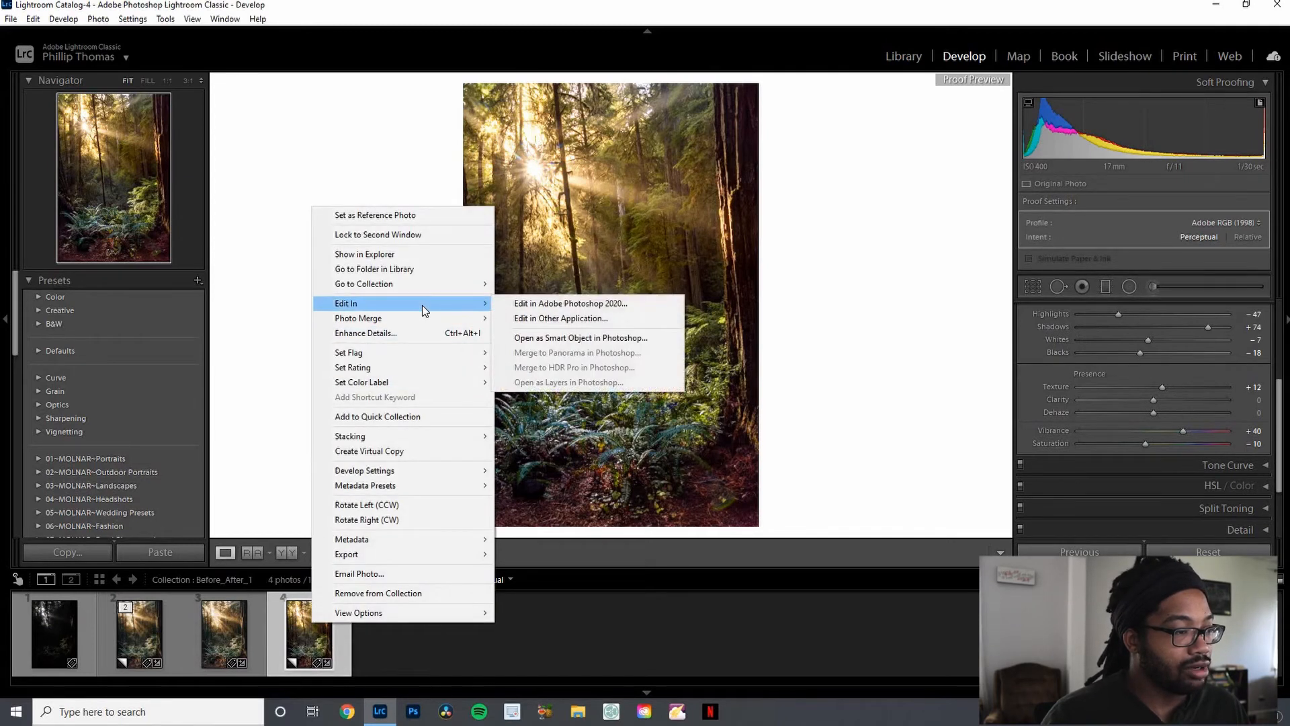
pyautogui.click(566, 302)
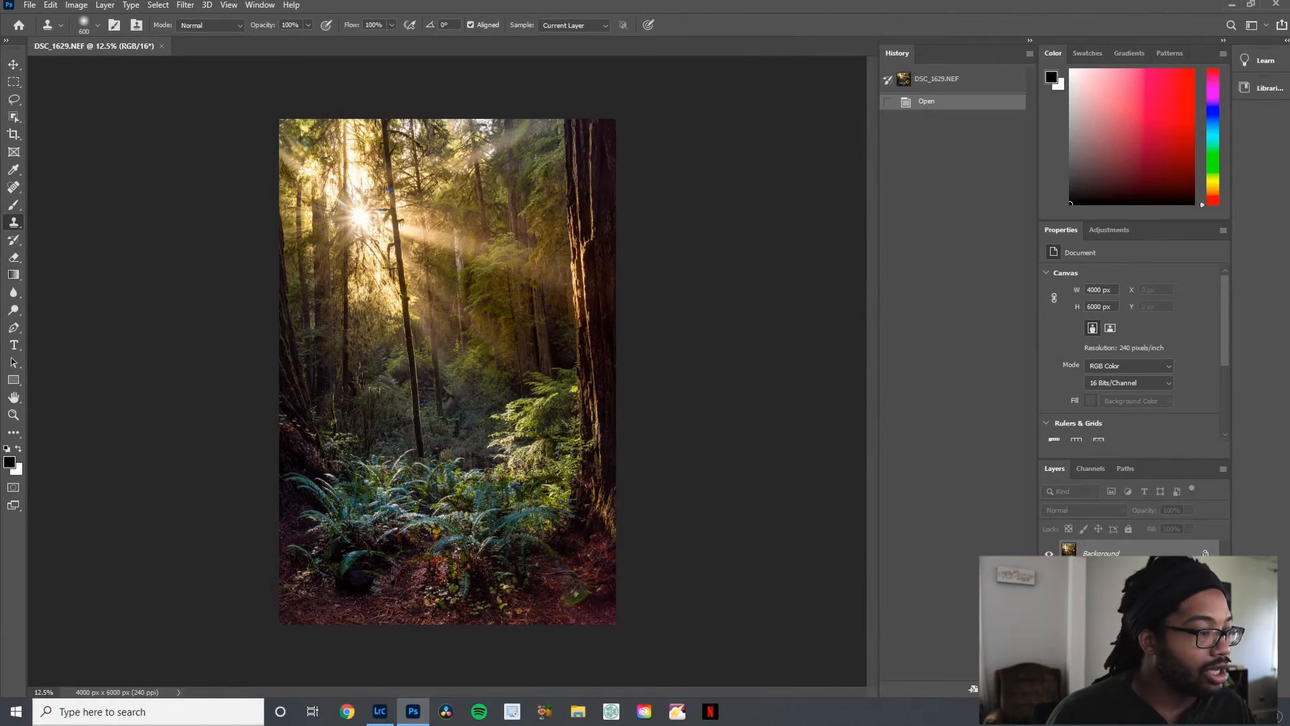
pyautogui.click(1205, 554)
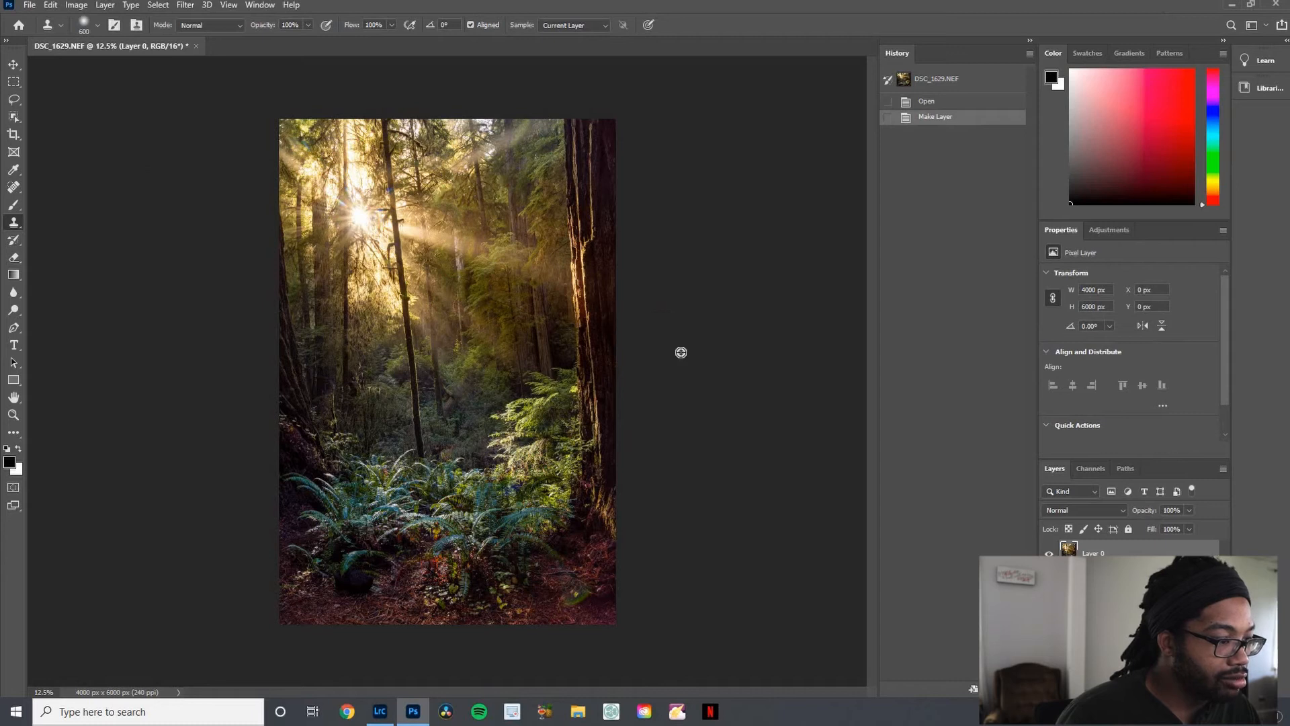
# - Remove the green lens flare from the forest floor near the large tree's base with the content-aware Spot Healing Brush
pyautogui.keyDown('alt'); pyautogui.scroll(2, 682, 353); pyautogui.keyUp('alt')
pyautogui.scroll(-1, 675, 363)
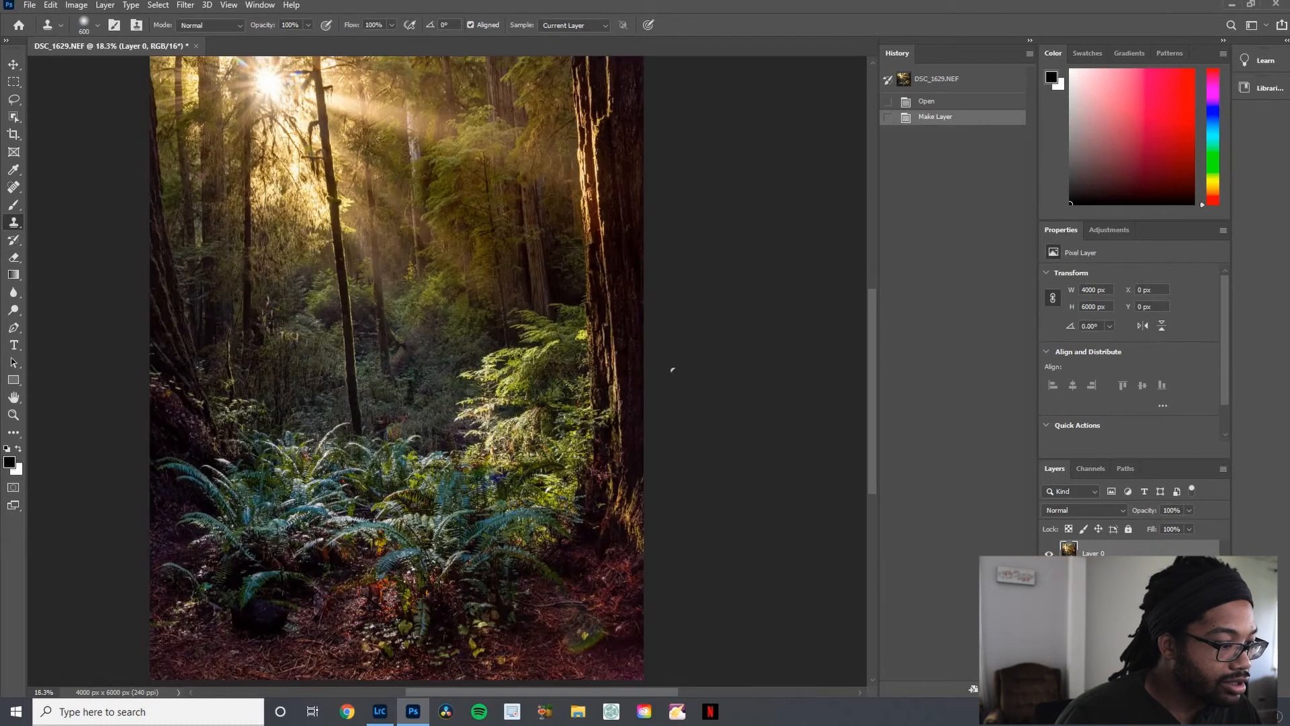
pyautogui.keyDown('alt'); pyautogui.scroll(1, 768, 565); pyautogui.keyUp('alt')
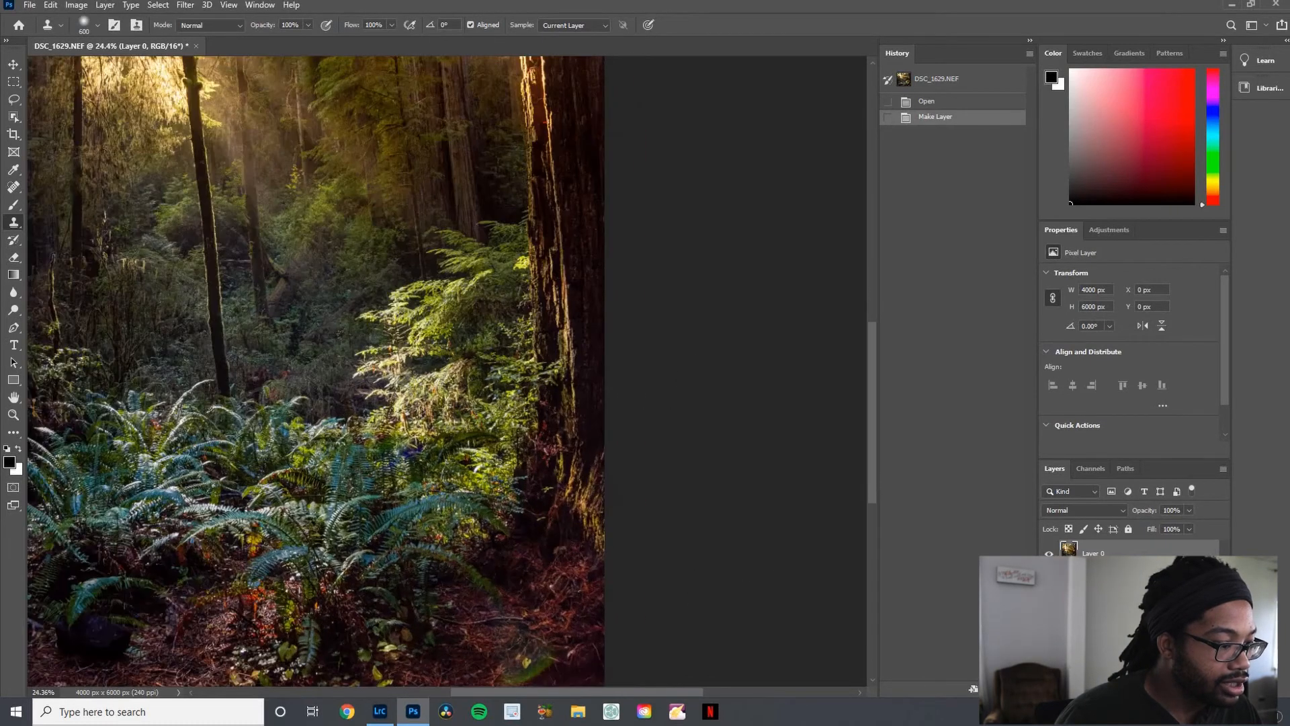
pyautogui.scroll(-5, 303, 548)
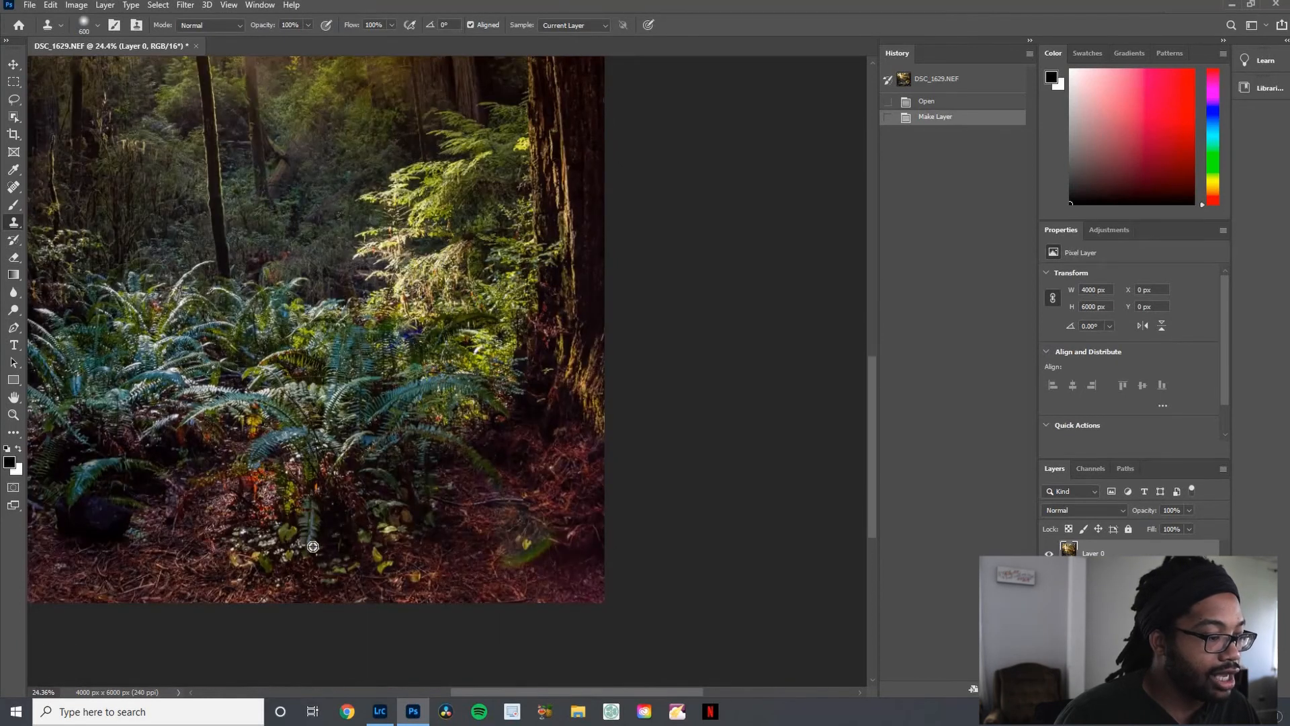
pyautogui.keyDown('alt'); pyautogui.scroll(1, 302, 547); pyautogui.keyUp('alt')
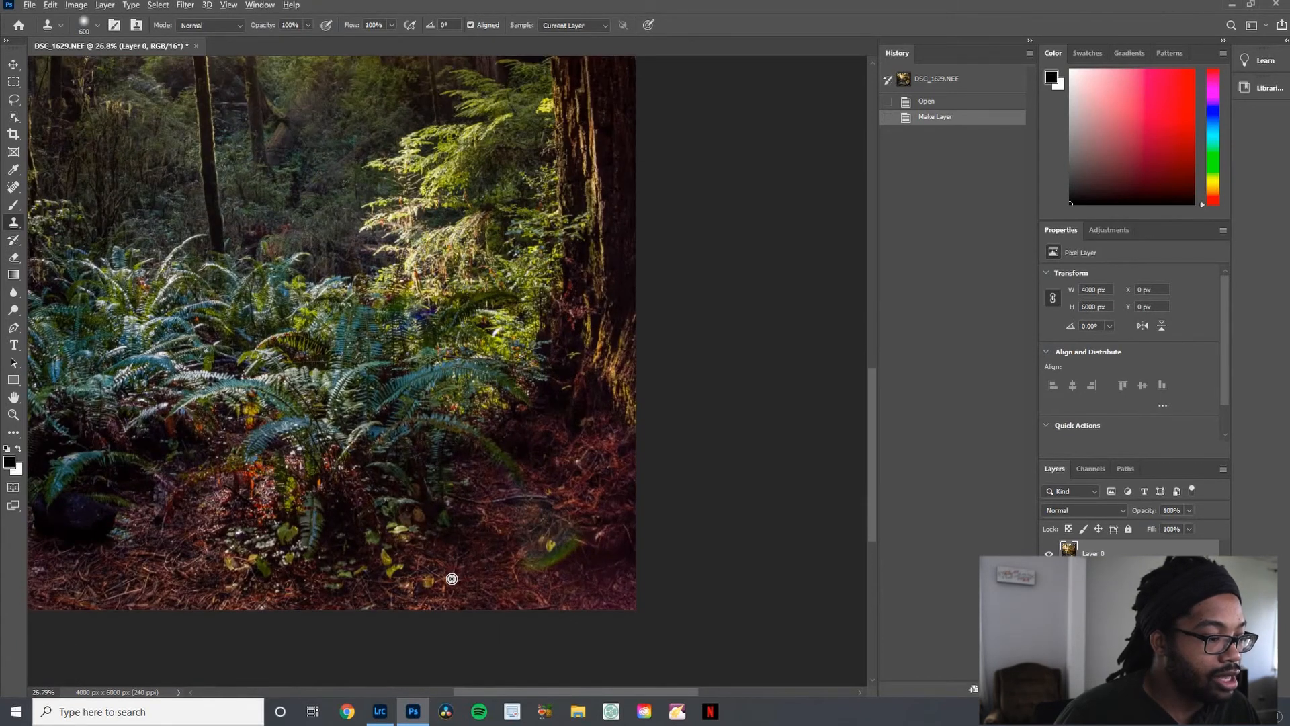
pyautogui.keyDown('alt'); pyautogui.scroll(2, 452, 579); pyautogui.keyUp('alt')
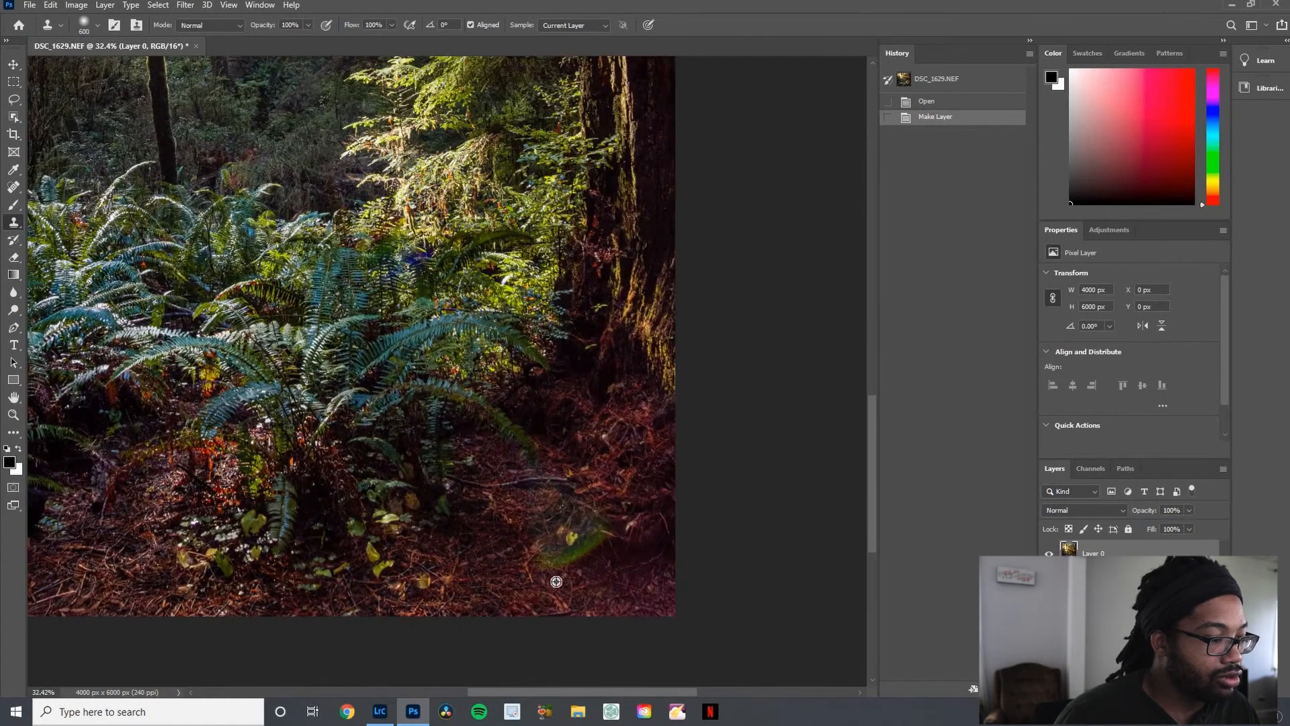
pyautogui.keyDown('alt'); pyautogui.scroll(1, 504, 556); pyautogui.keyUp('alt')
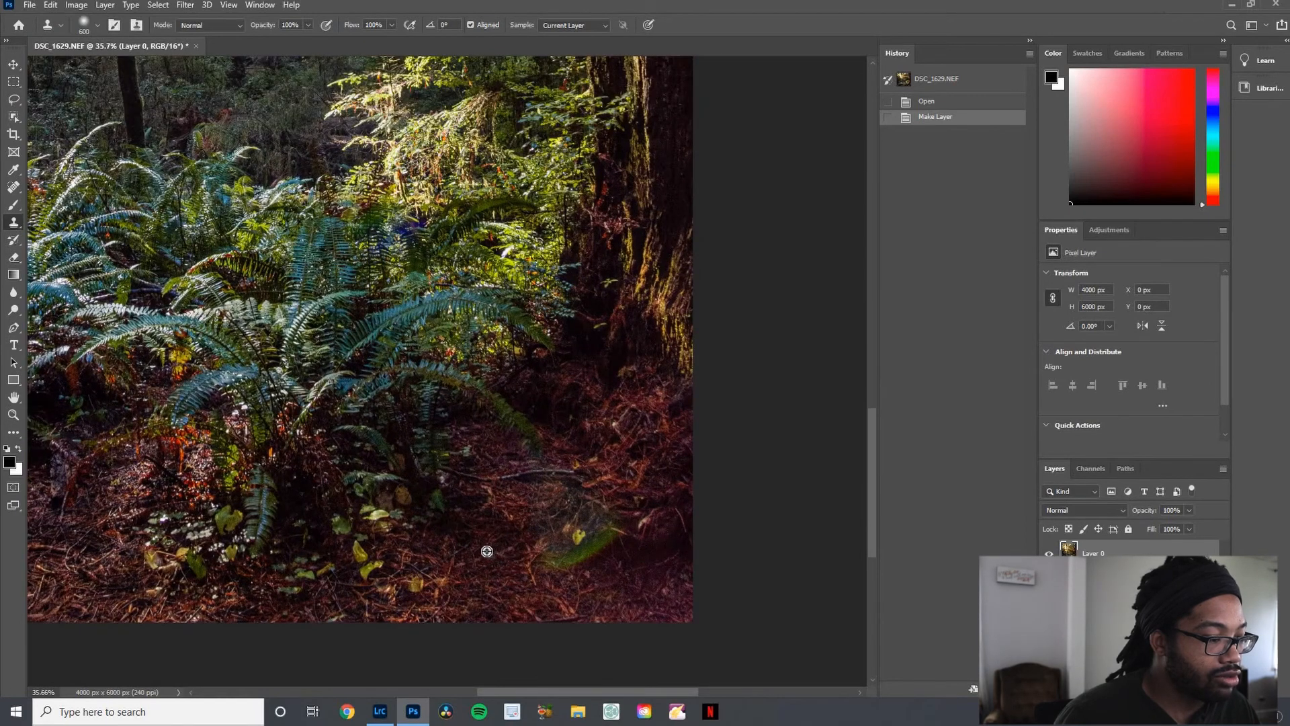
pyautogui.keyDown('alt'); pyautogui.scroll(-8, 483, 547); pyautogui.keyUp('alt')
pyautogui.keyDown('alt'); pyautogui.scroll(6, 648, 599); pyautogui.keyUp('alt')
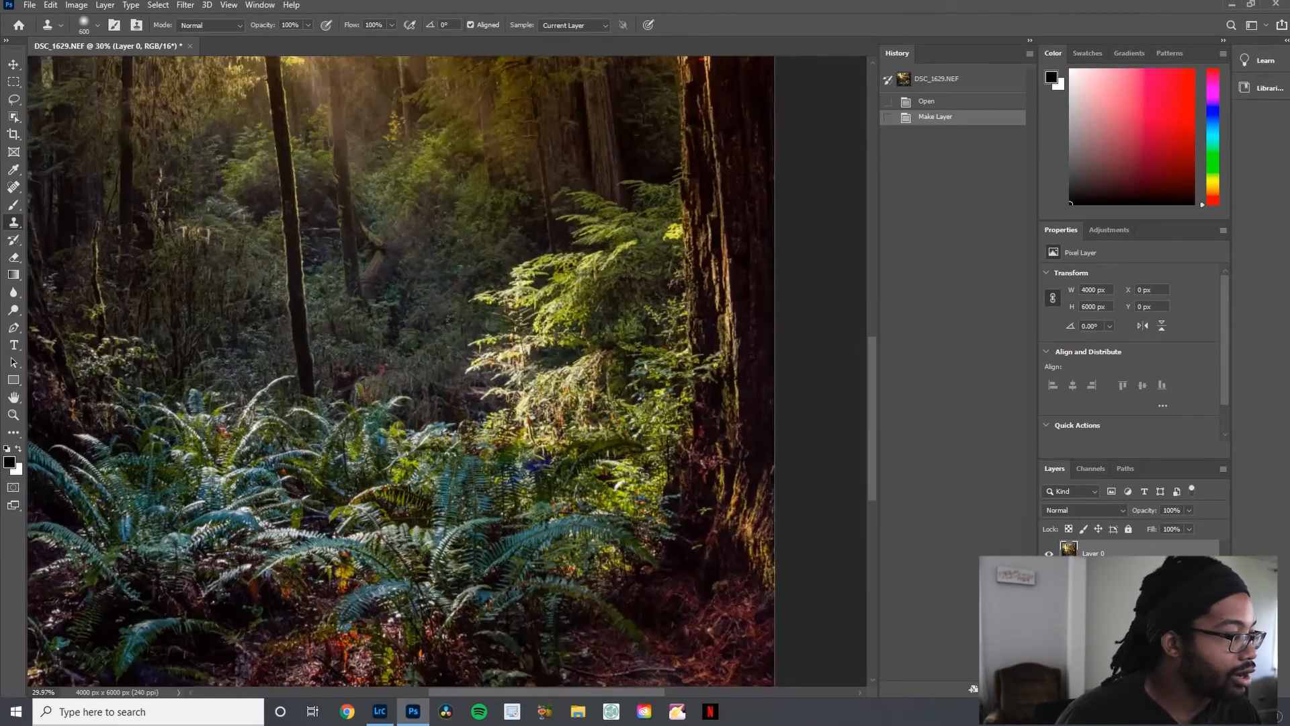
pyautogui.scroll(-5, 551, 497)
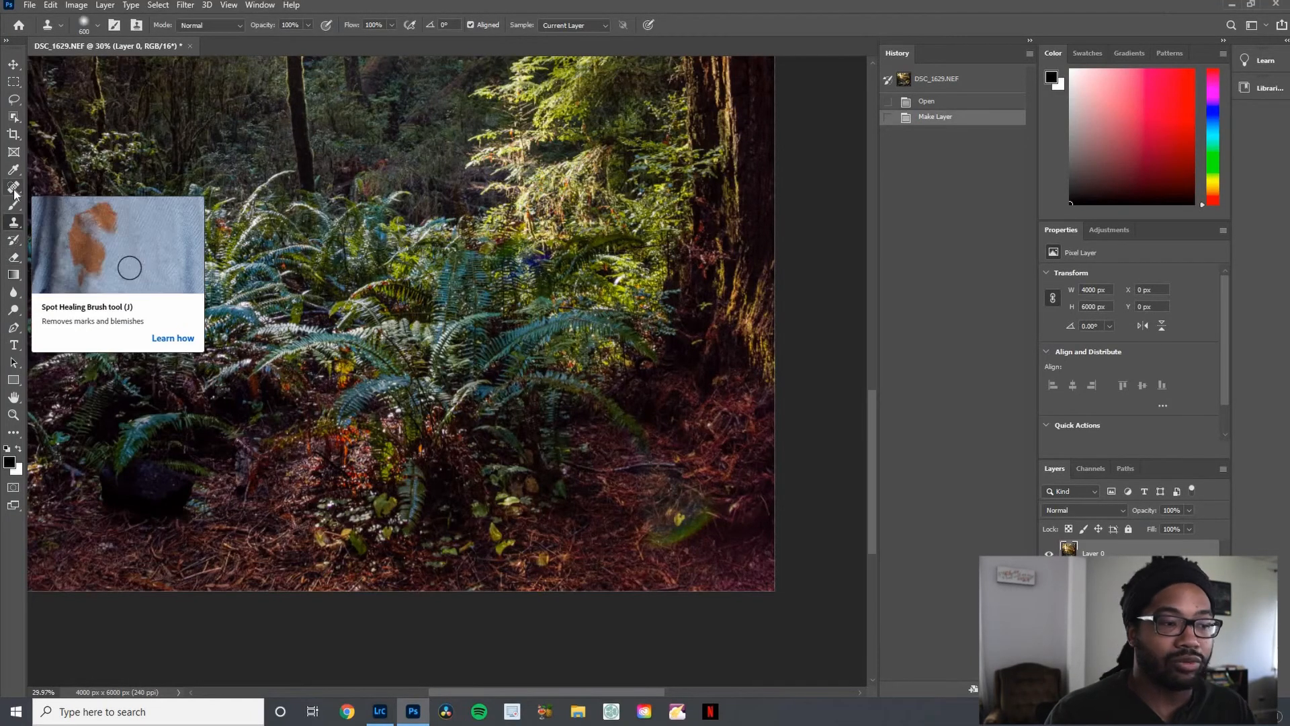
pyautogui.click(14, 193)
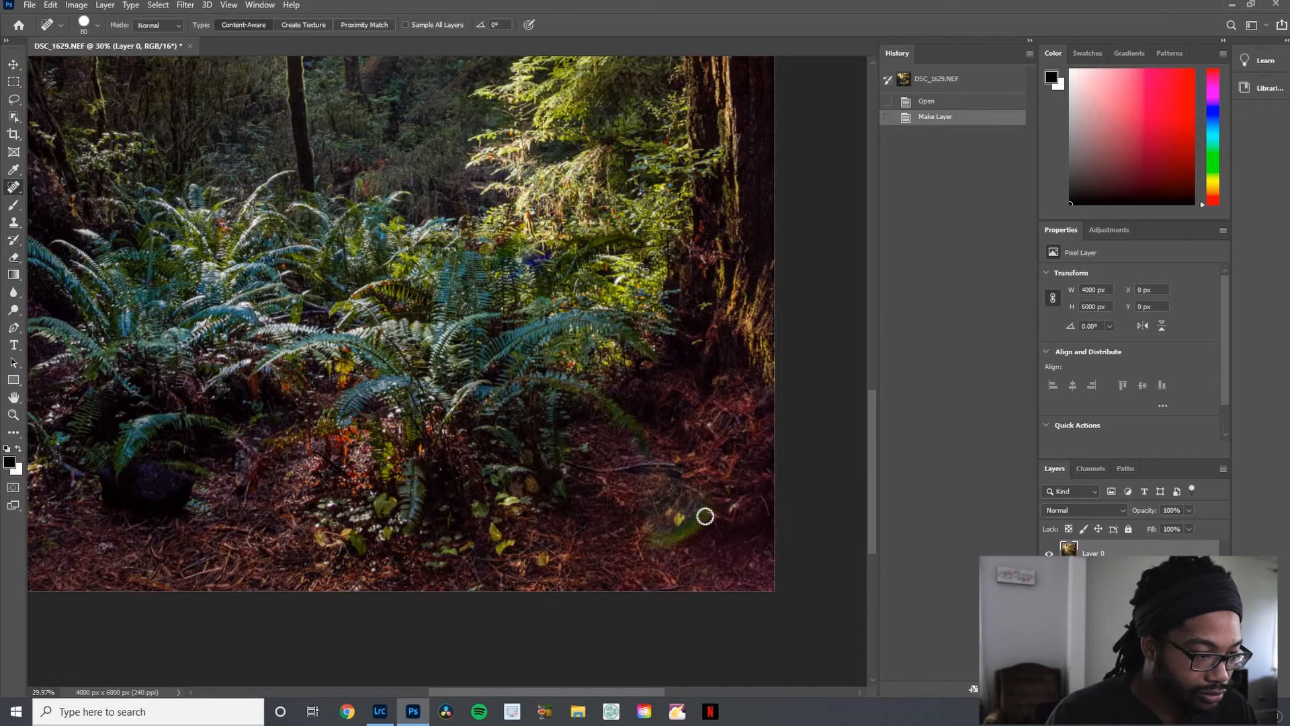
pyautogui.moveTo(699, 523)
pyautogui.mouseDown()
pyautogui.moveTo(648, 538)
pyautogui.moveTo(685, 544)
pyautogui.moveTo(647, 522)
pyautogui.moveTo(715, 539)
pyautogui.moveTo(705, 507)
pyautogui.moveTo(689, 520)
pyautogui.moveTo(708, 501)
pyautogui.moveTo(676, 529)
pyautogui.moveTo(710, 513)
pyautogui.moveTo(703, 493)
pyautogui.moveTo(674, 512)
pyautogui.moveTo(713, 505)
pyautogui.moveTo(670, 521)
pyautogui.moveTo(683, 482)
pyautogui.moveTo(672, 519)
pyautogui.moveTo(651, 528)
pyautogui.moveTo(701, 543)
pyautogui.moveTo(656, 554)
pyautogui.moveTo(646, 538)
pyautogui.moveTo(710, 524)
pyautogui.moveTo(696, 506)
pyautogui.moveTo(656, 536)
pyautogui.moveTo(694, 521)
pyautogui.moveTo(676, 479)
pyautogui.moveTo(646, 483)
pyautogui.moveTo(699, 519)
pyautogui.moveTo(681, 492)
pyautogui.moveTo(692, 488)
pyautogui.moveTo(698, 513)
pyautogui.moveTo(690, 501)
pyautogui.moveTo(647, 515)
pyautogui.mouseUp()
pyautogui.click(652, 520)
pyautogui.click(650, 493)
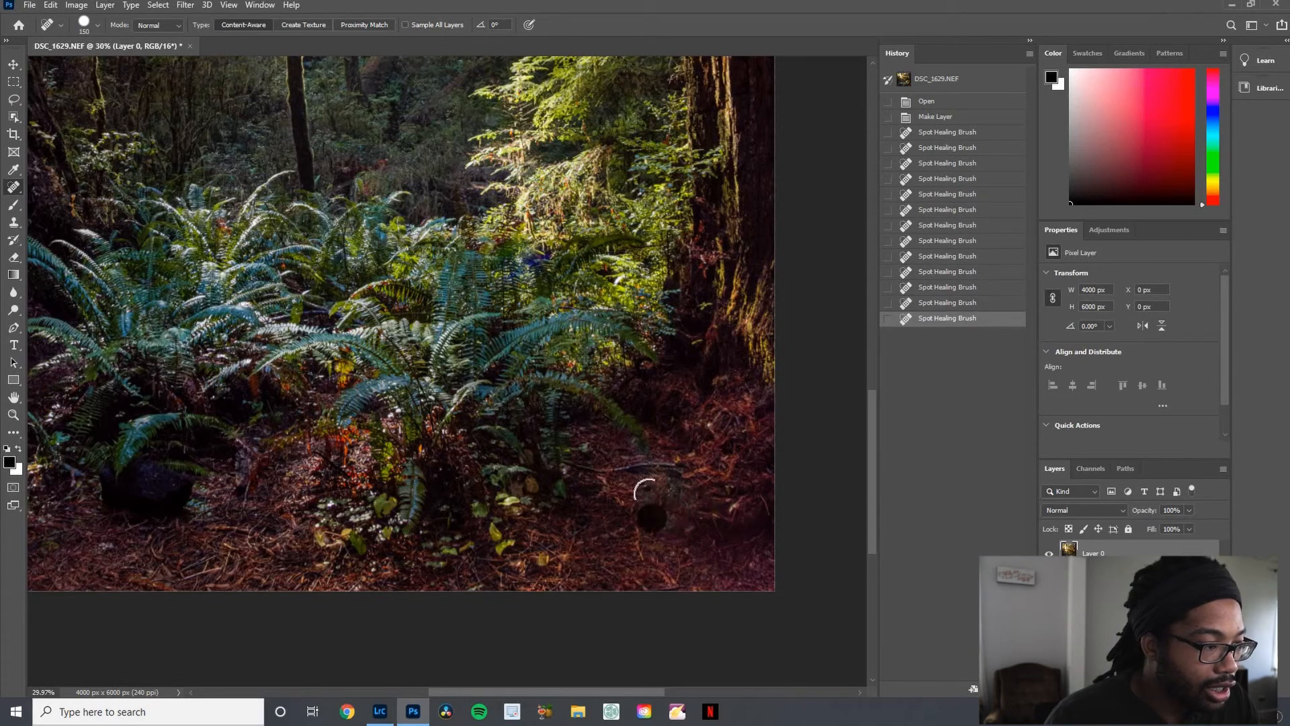
pyautogui.click(686, 489)
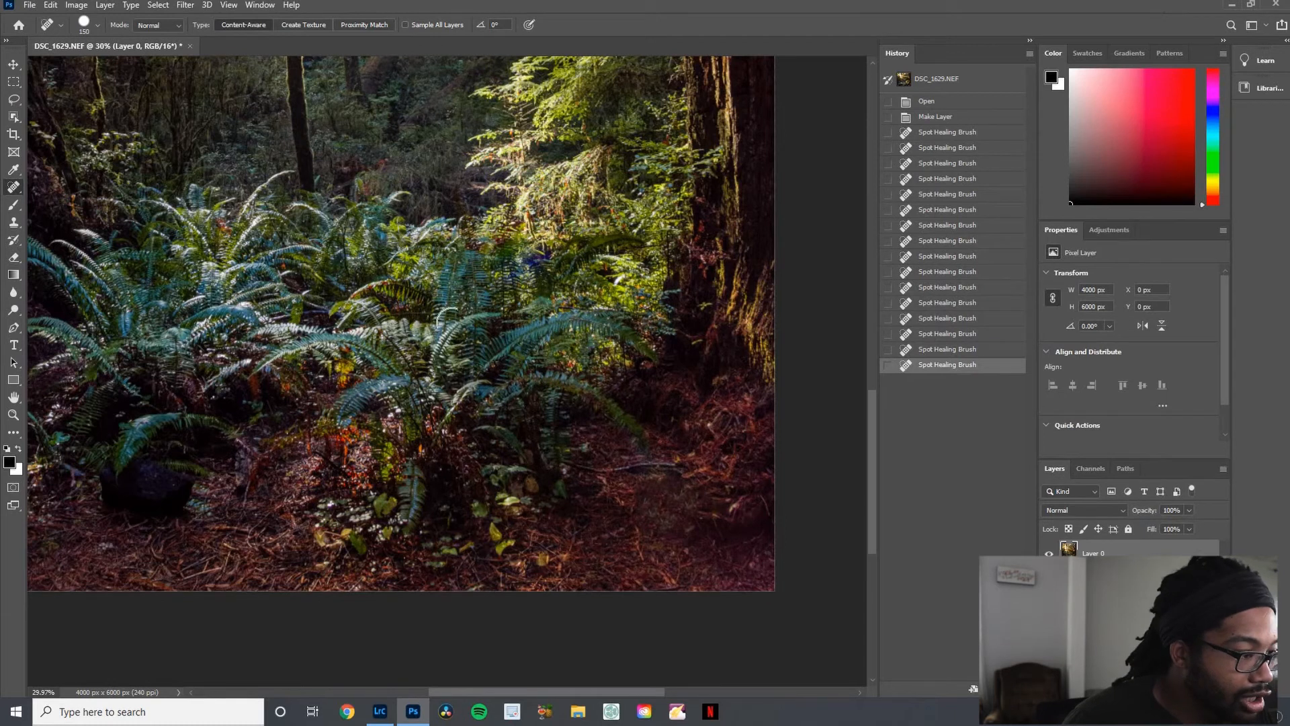
# - Heal the blue-purple lens flare spot among the ferns using the Spot Healing Brush at size 90
pyautogui.scroll(1, 498, 333)
pyautogui.scroll(6, 501, 328)
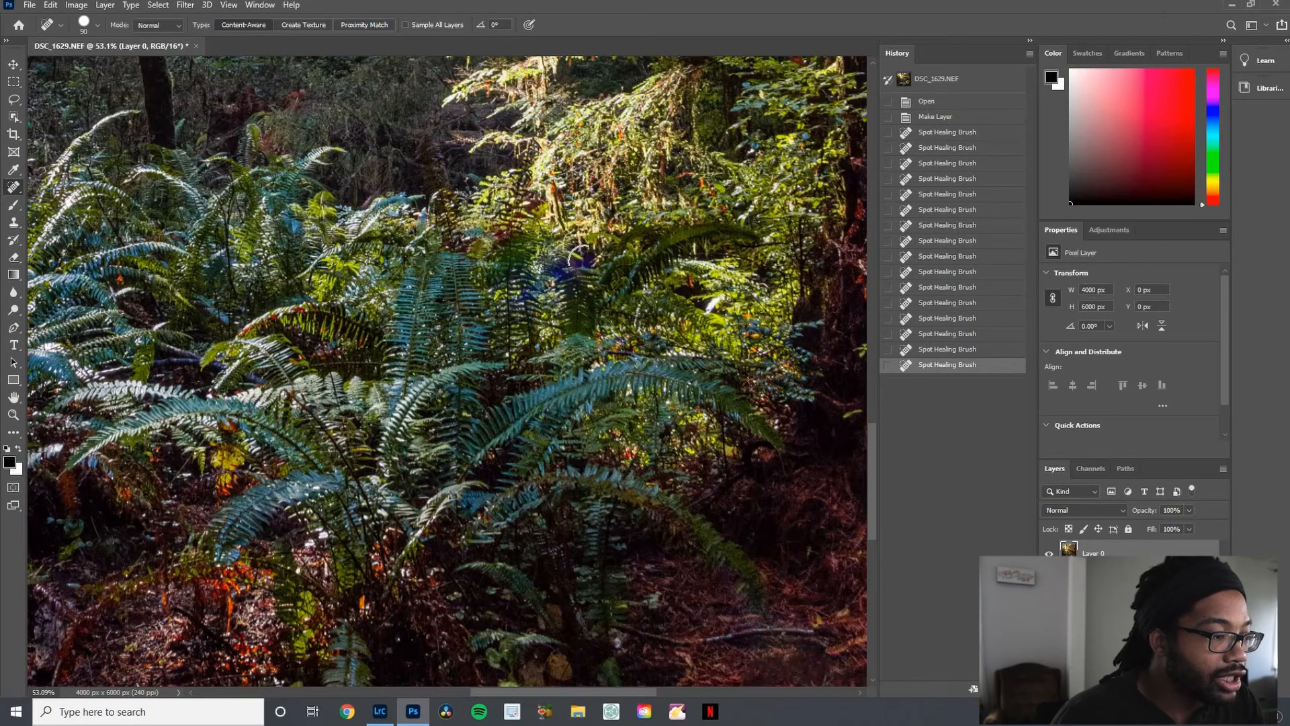
pyautogui.click(571, 261)
pyautogui.click(541, 266)
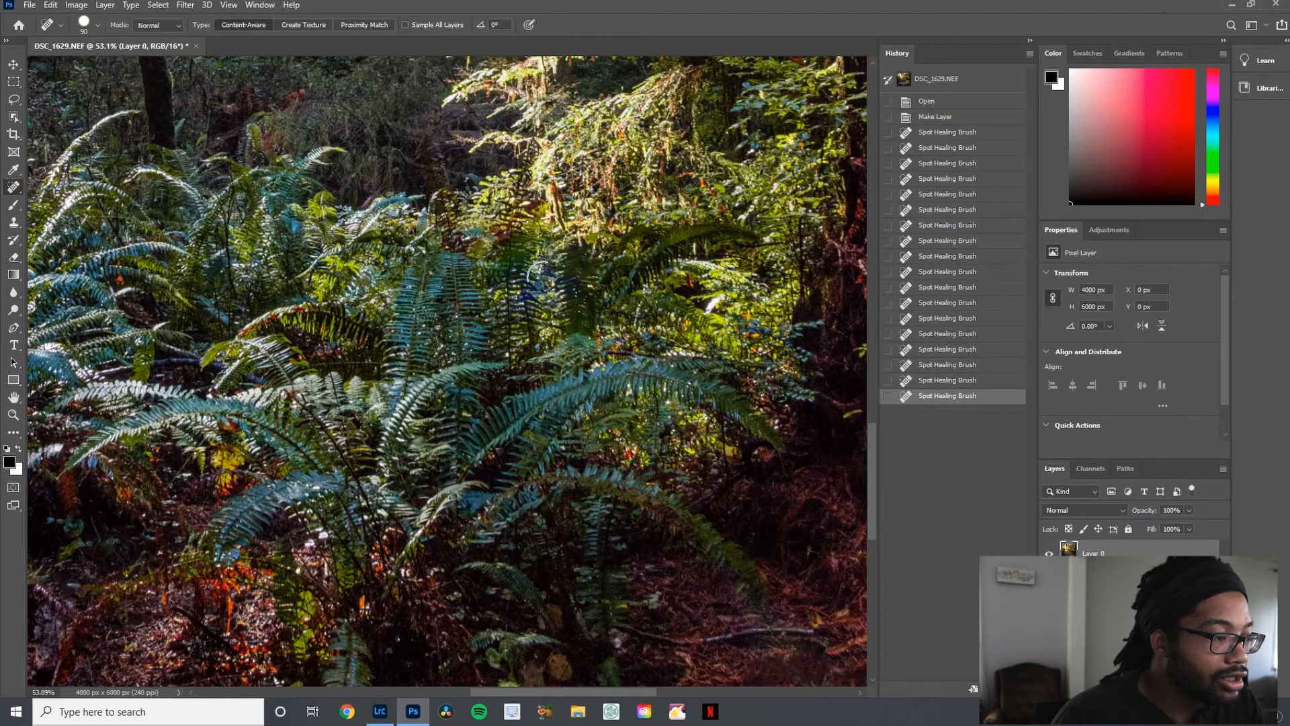
pyautogui.click(535, 279)
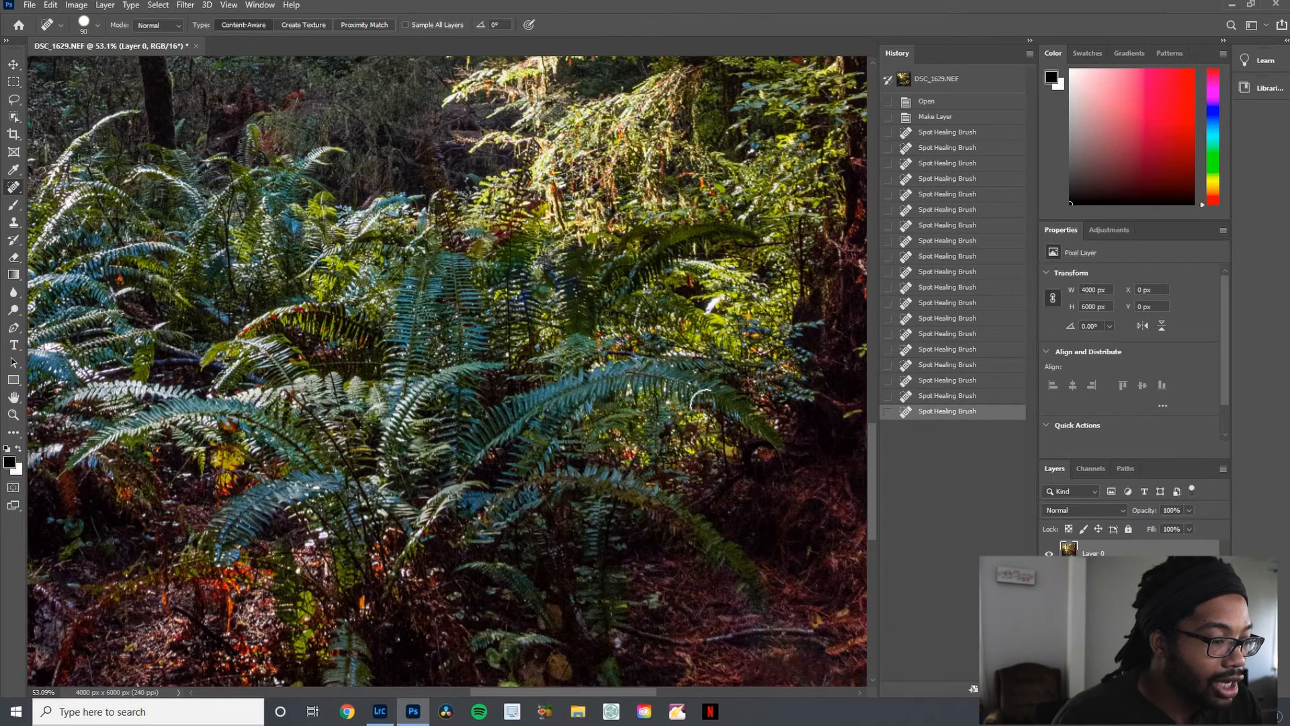
# - Clone clean foliage over the healed flare area in the ferns using the Clone Stamp at size 150
pyautogui.scroll(-3, 750, 388)
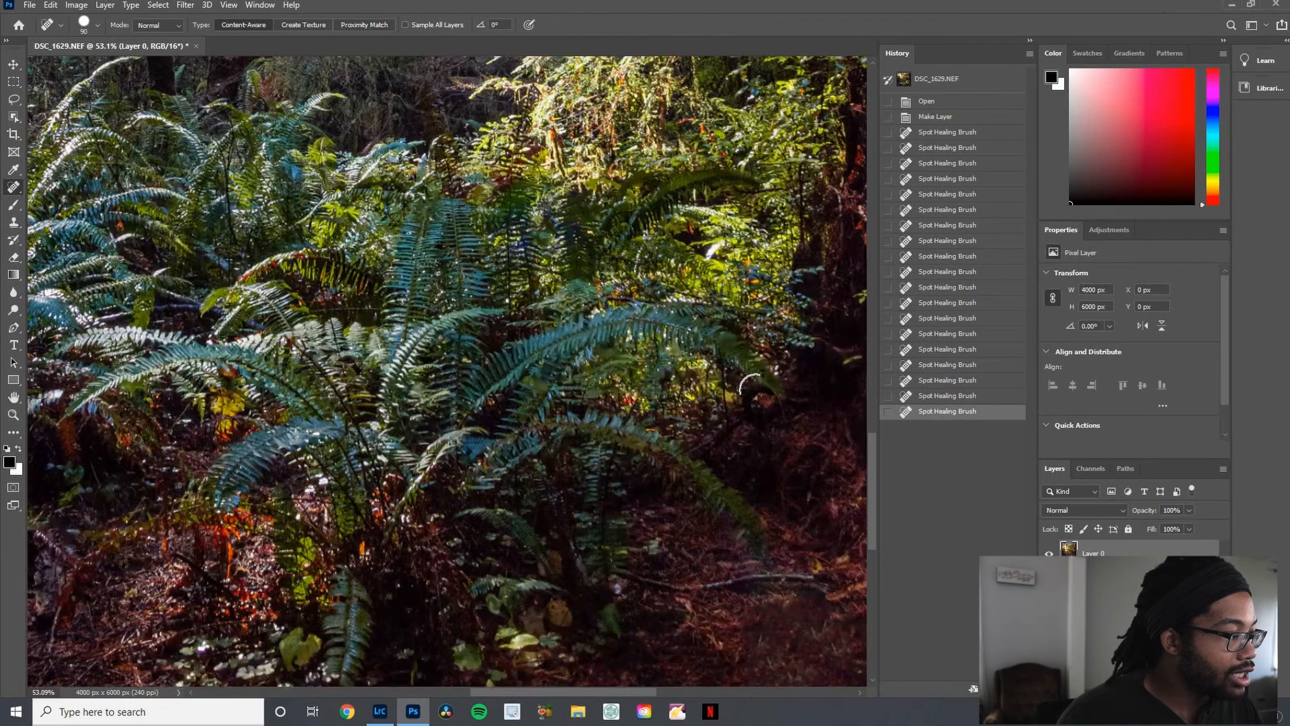
pyautogui.click(14, 221)
pyautogui.press('[')
pyautogui.press('[')
pyautogui.press('[')
pyautogui.press('[')
pyautogui.press('[')
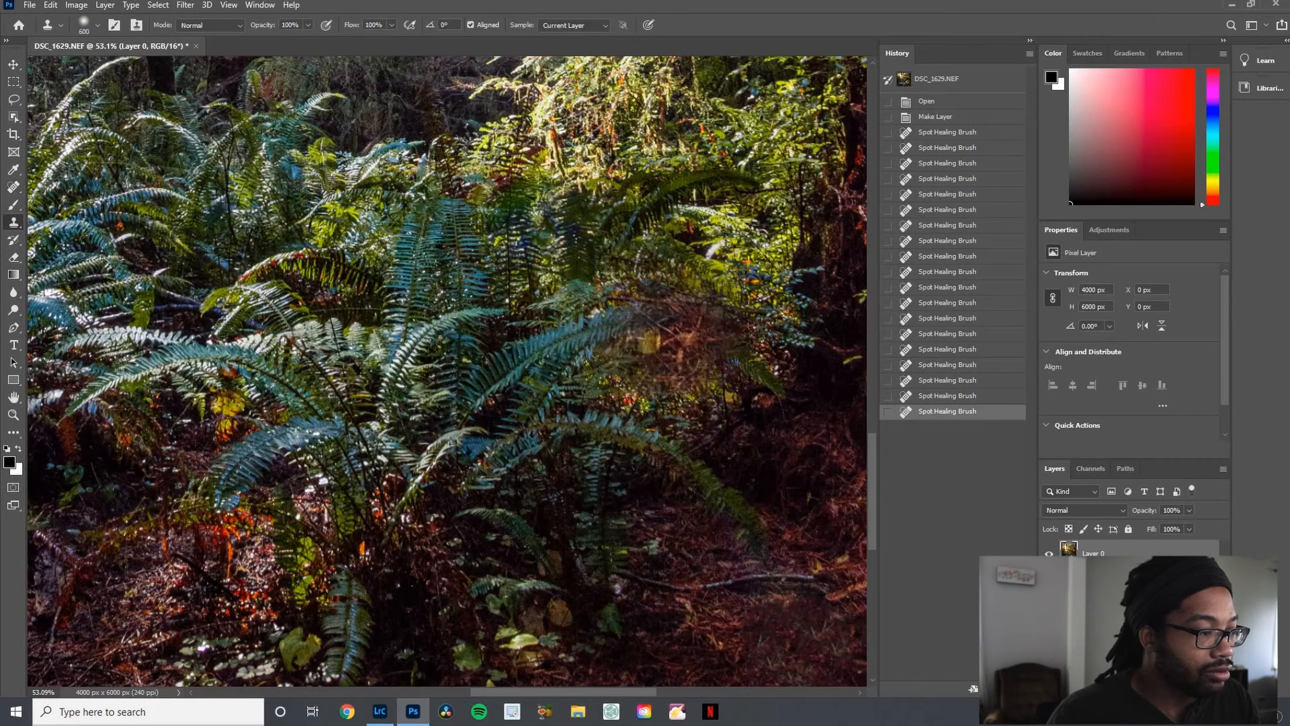
pyautogui.press('[')
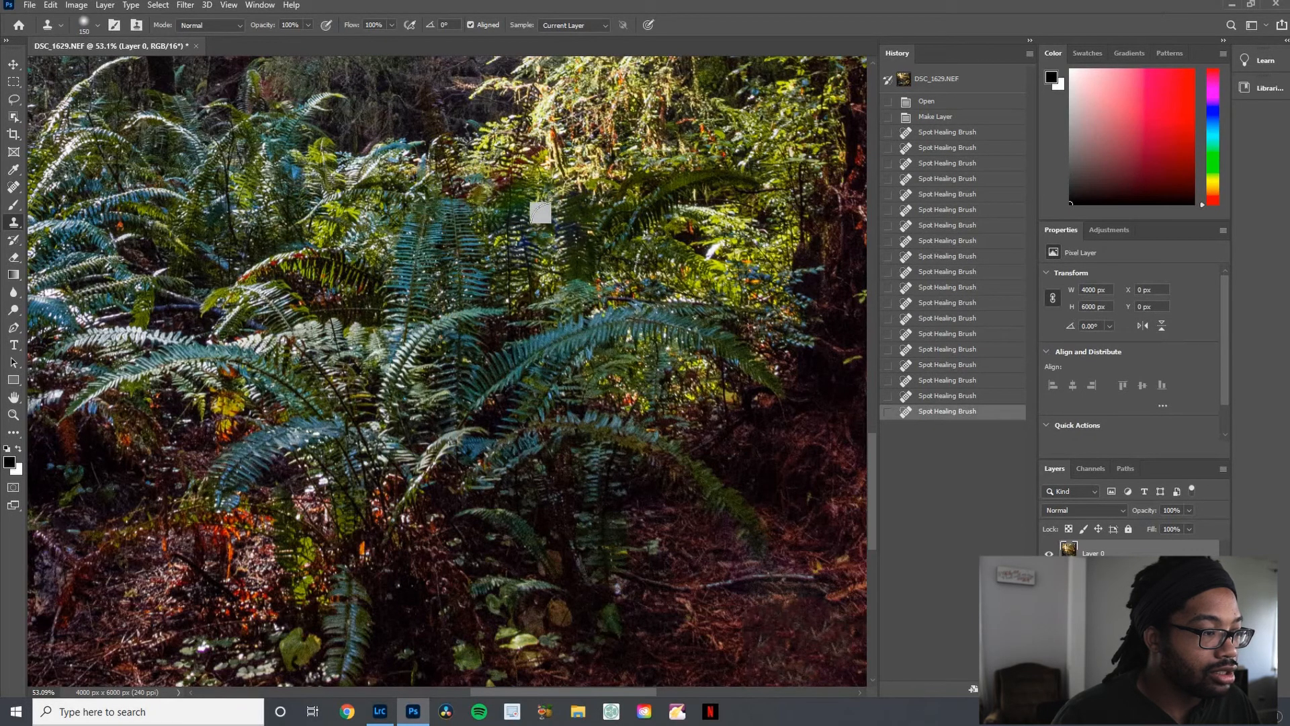
pyautogui.click(544, 219)
pyautogui.click(533, 227)
pyautogui.click(546, 219)
pyautogui.click(547, 217)
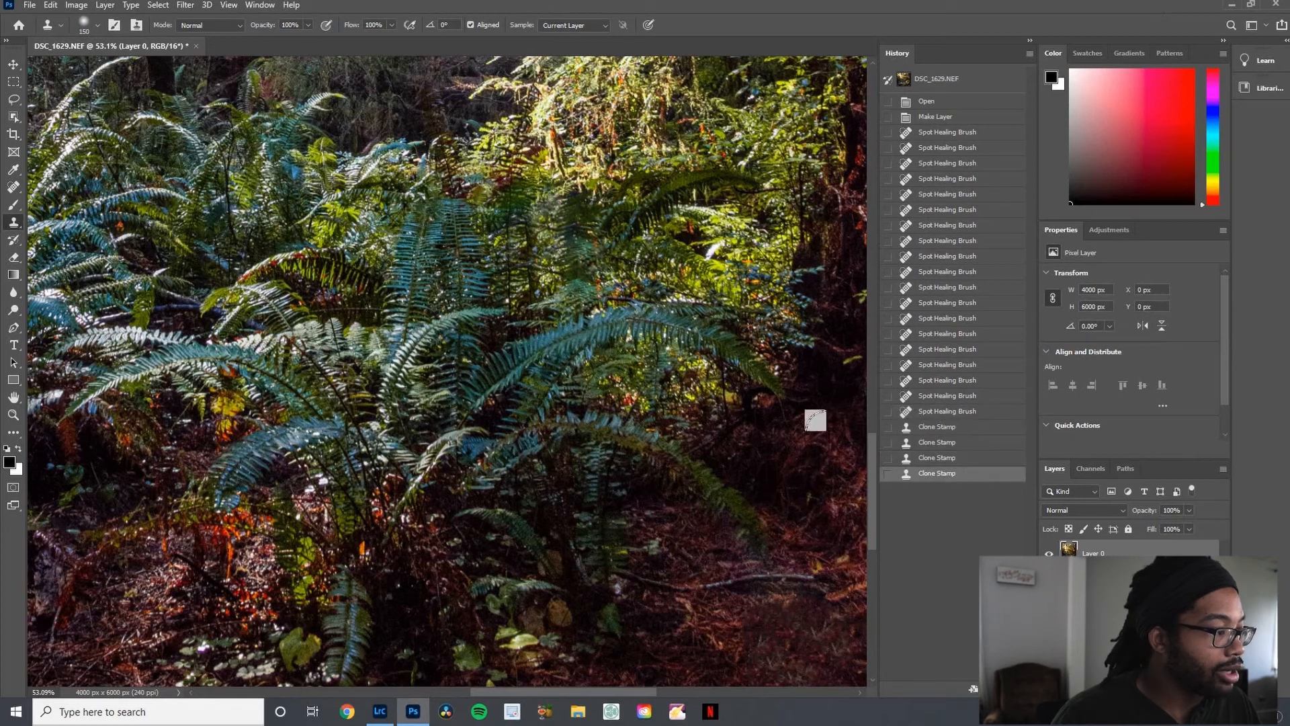
# - Heal the rainbow flare streak beside the sunburst, on its upper-left side, using the Spot Healing Brush at size 40
pyautogui.scroll(-1, 826, 412)
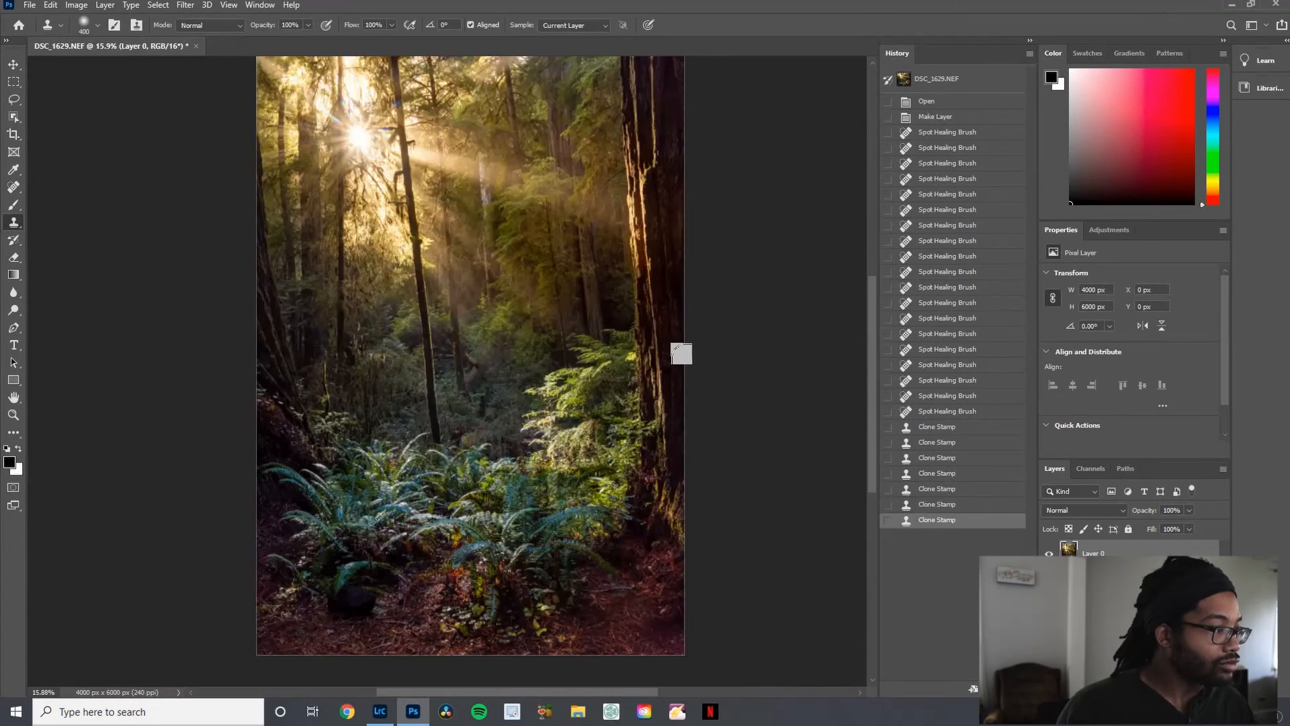
pyautogui.scroll(2, 712, 356)
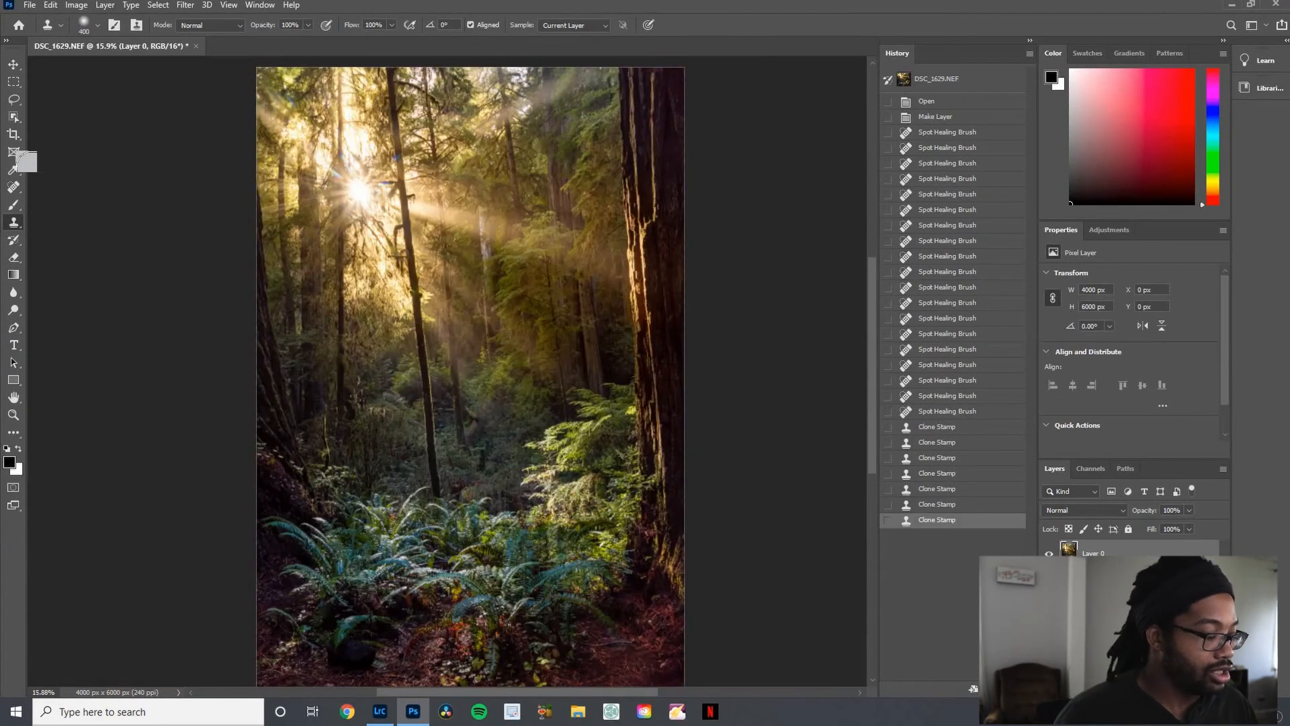
pyautogui.click(13, 187)
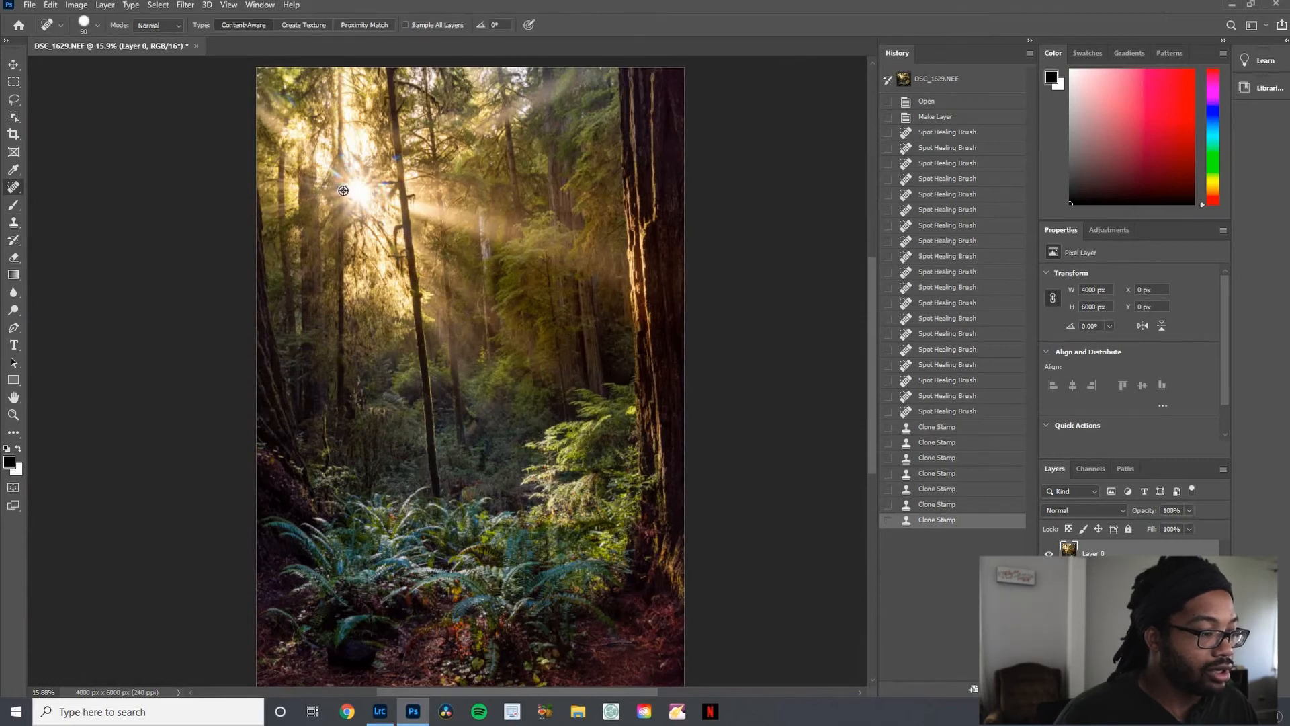
pyautogui.scroll(2, 343, 191)
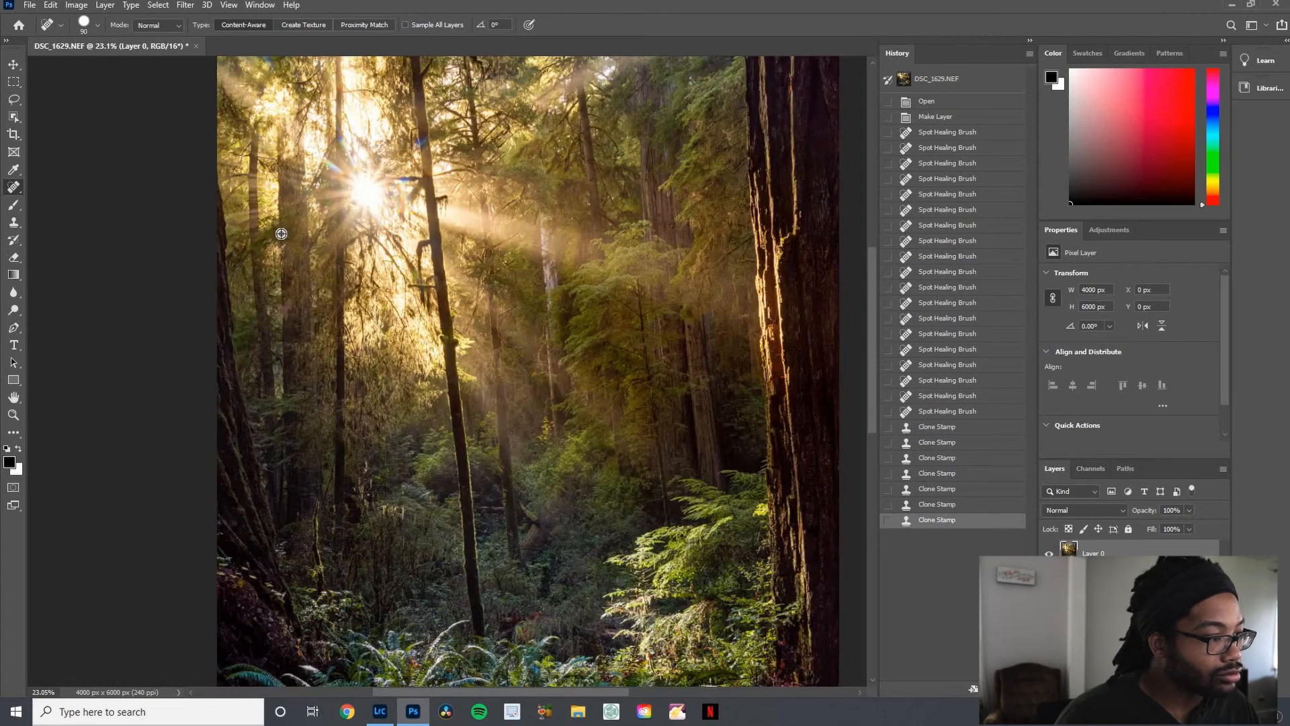
pyautogui.scroll(4, 273, 211)
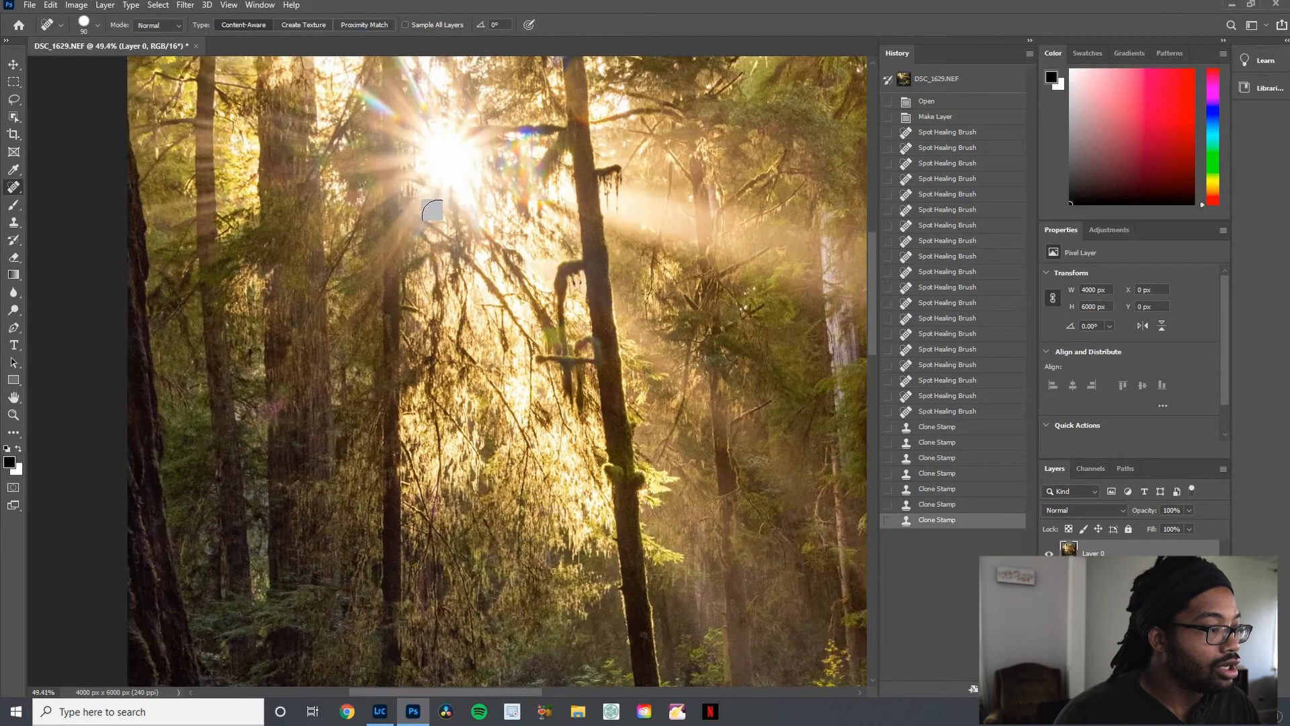
pyautogui.scroll(3, 443, 220)
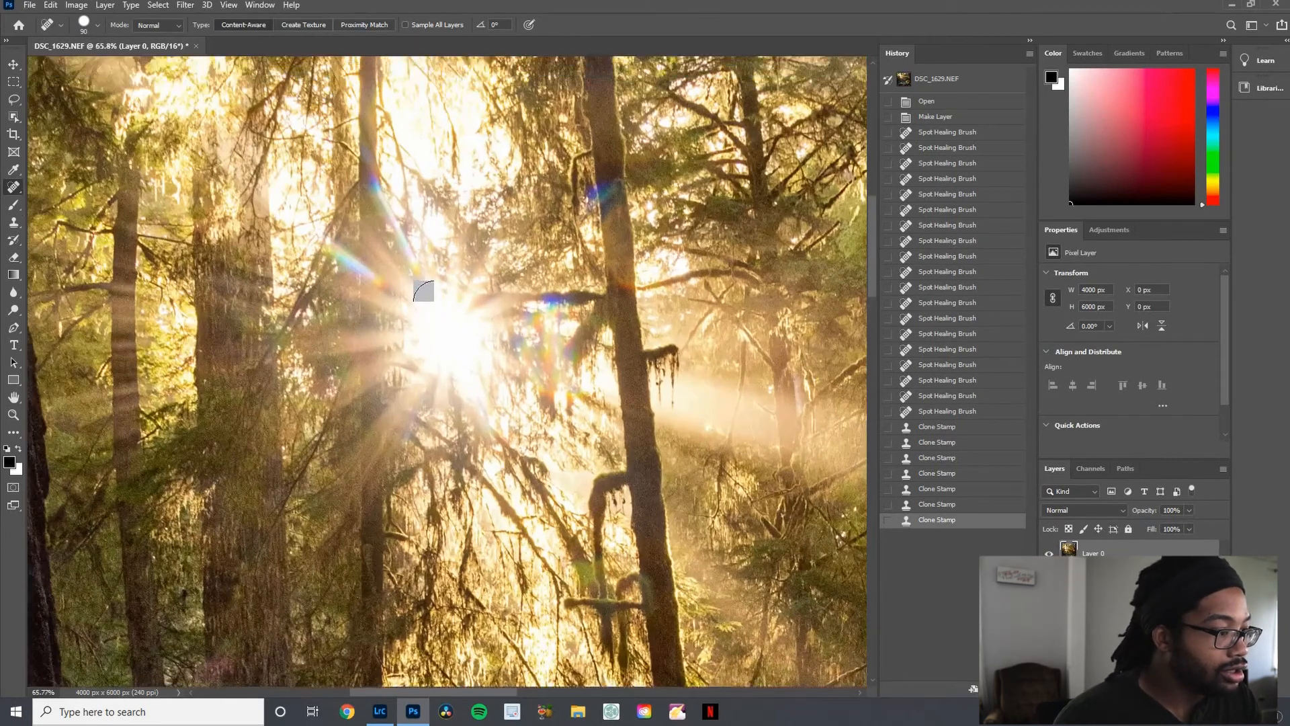
pyautogui.scroll(1, 424, 294)
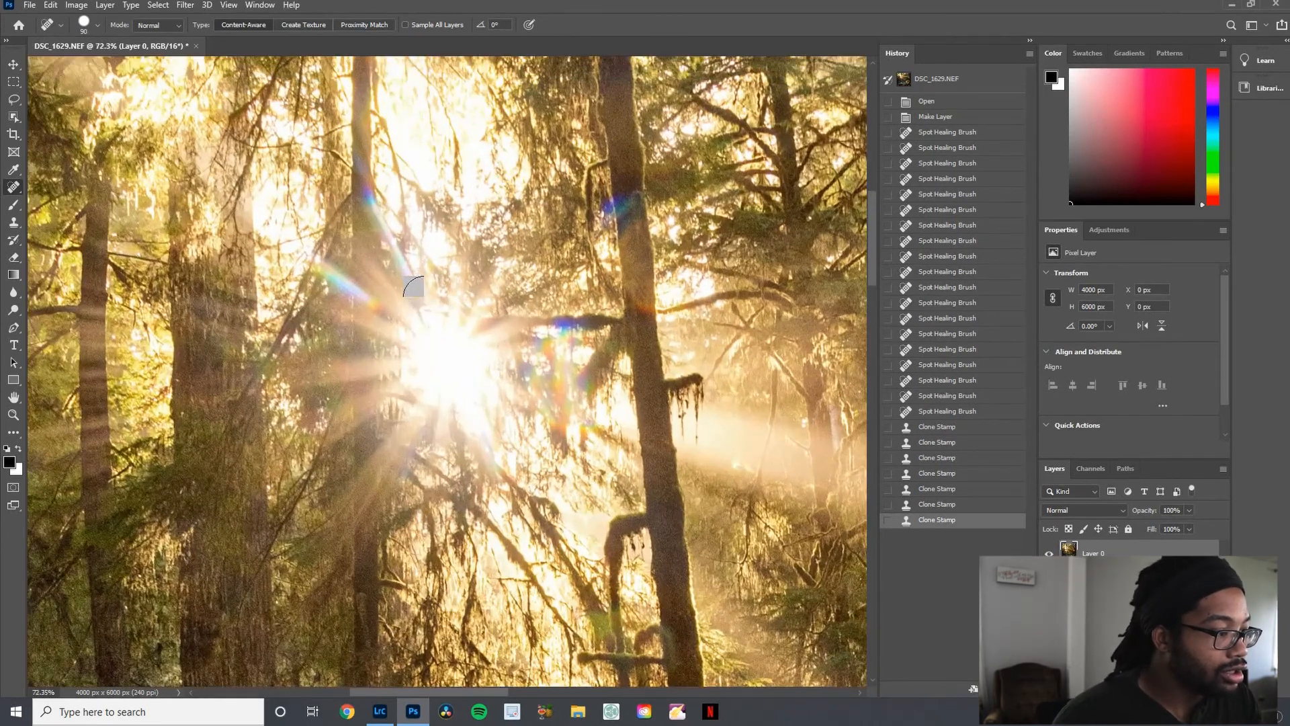
pyautogui.click(359, 296)
pyautogui.click(336, 282)
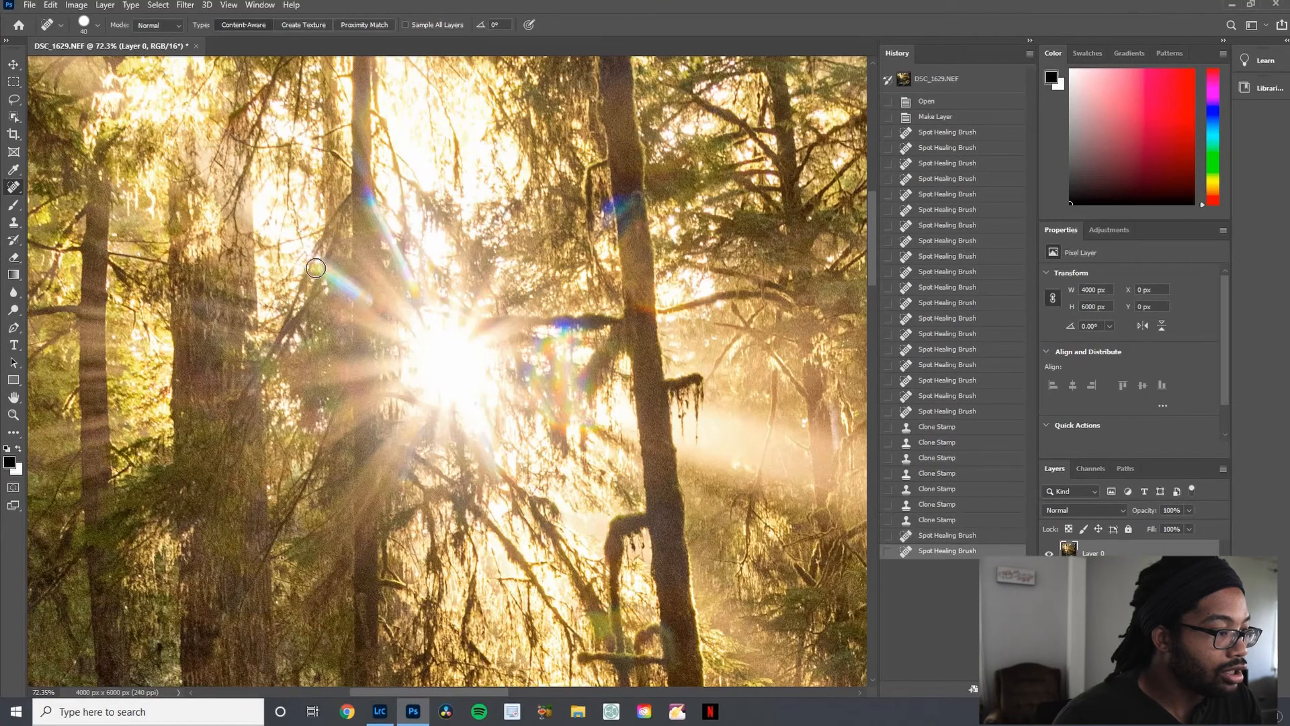
pyautogui.moveTo(313, 265); pyautogui.dragTo(387, 314)
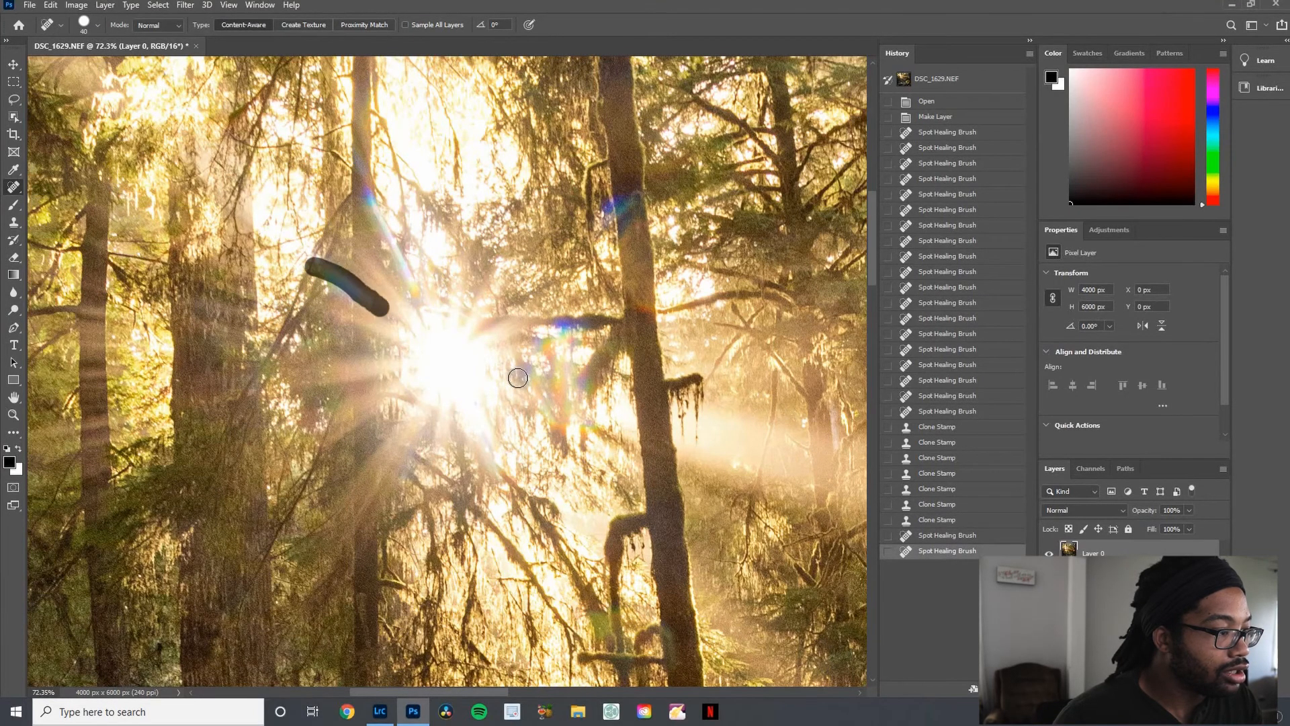
# - Heal the remaining colored flare spots around the sun and on the nearby trunks using the Spot Healing Brush at size 60
pyautogui.click(372, 203)
pyautogui.press(']')
pyautogui.press(']')
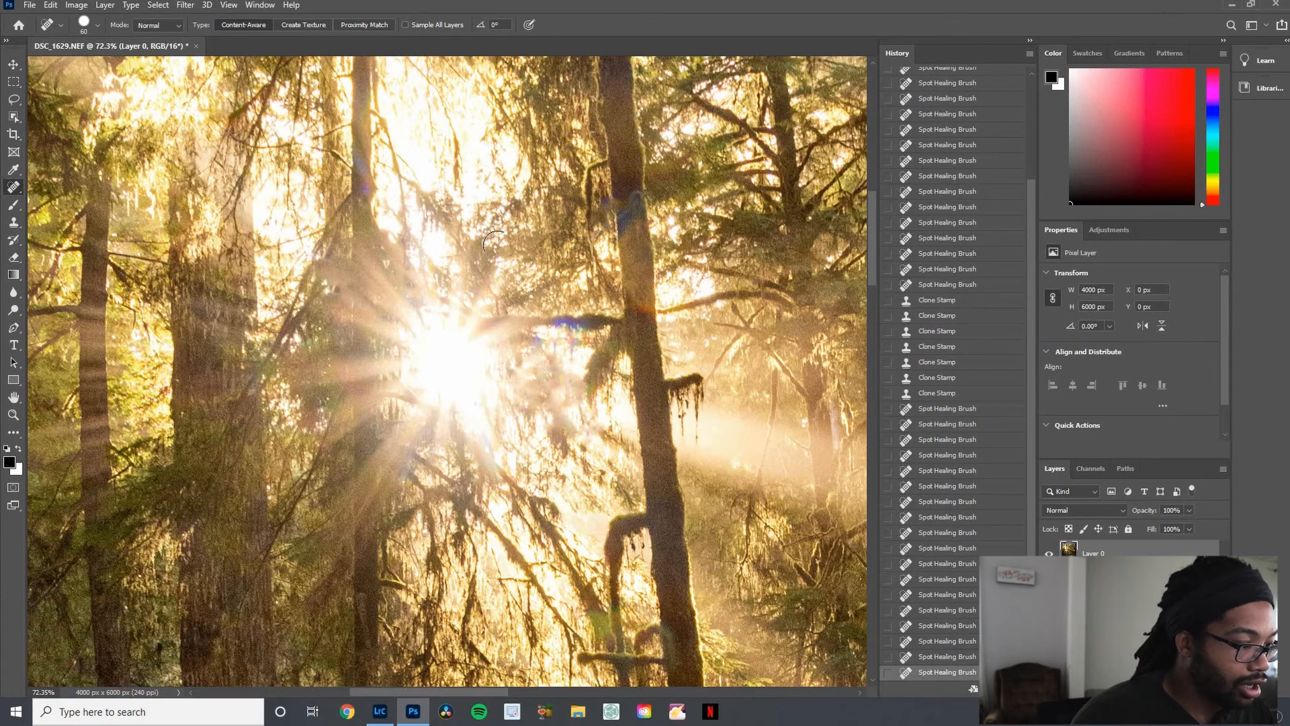
pyautogui.click(360, 167)
pyautogui.scroll(-1, 406, 426)
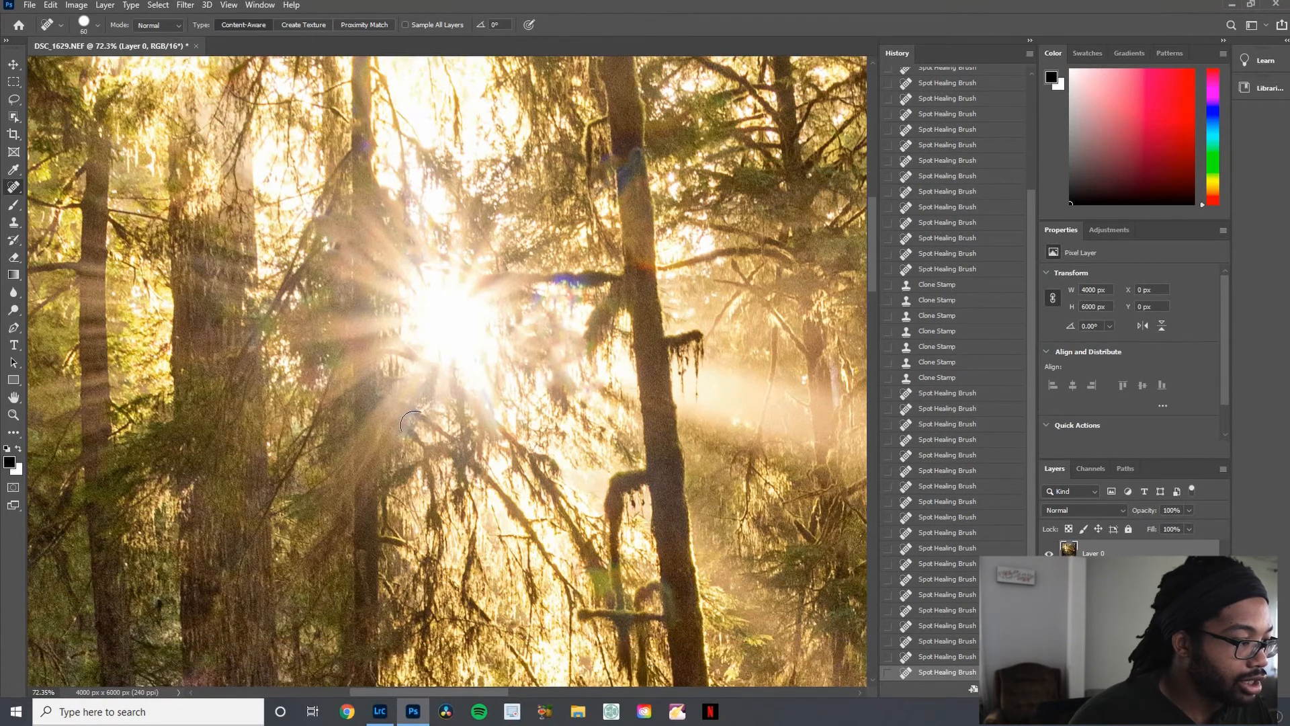
pyautogui.click(412, 424)
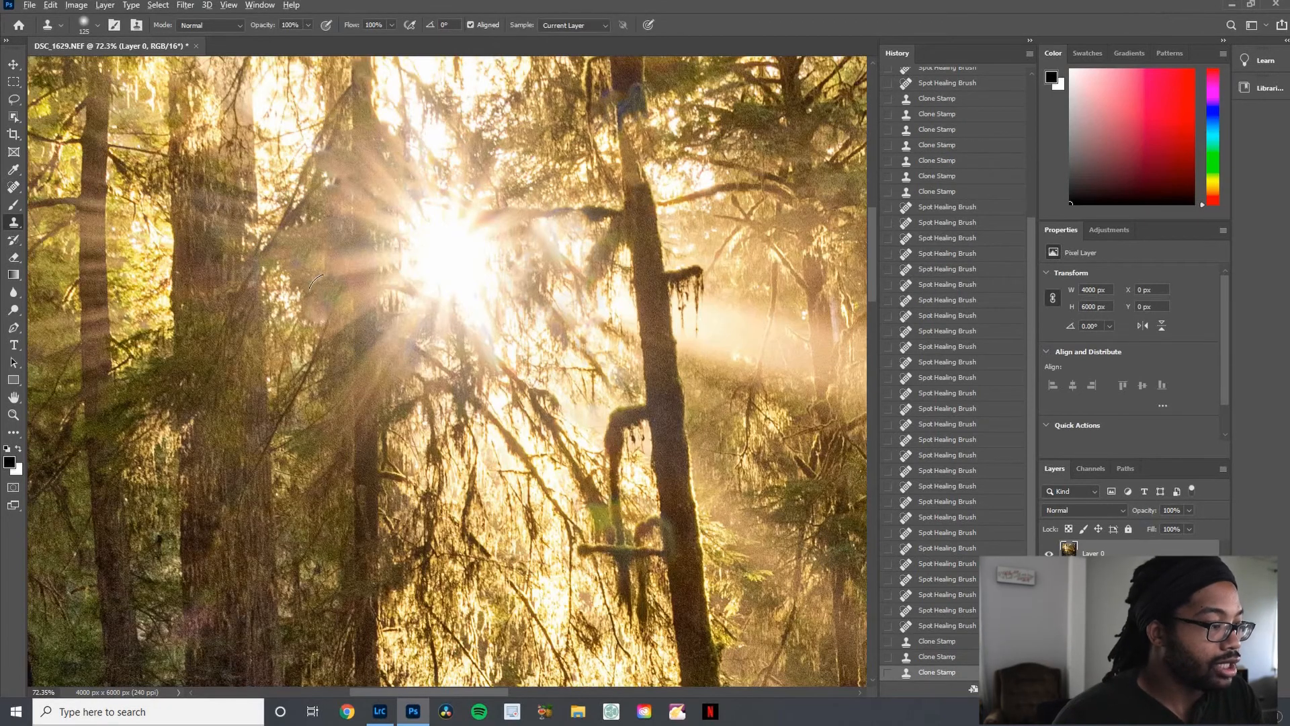
# - Clone clean texture over the healed area beside the sun and the flares on the mossy branches with the Clone Stamp at size 200
pyautogui.press(']')
pyautogui.press(']')
pyautogui.press(']')
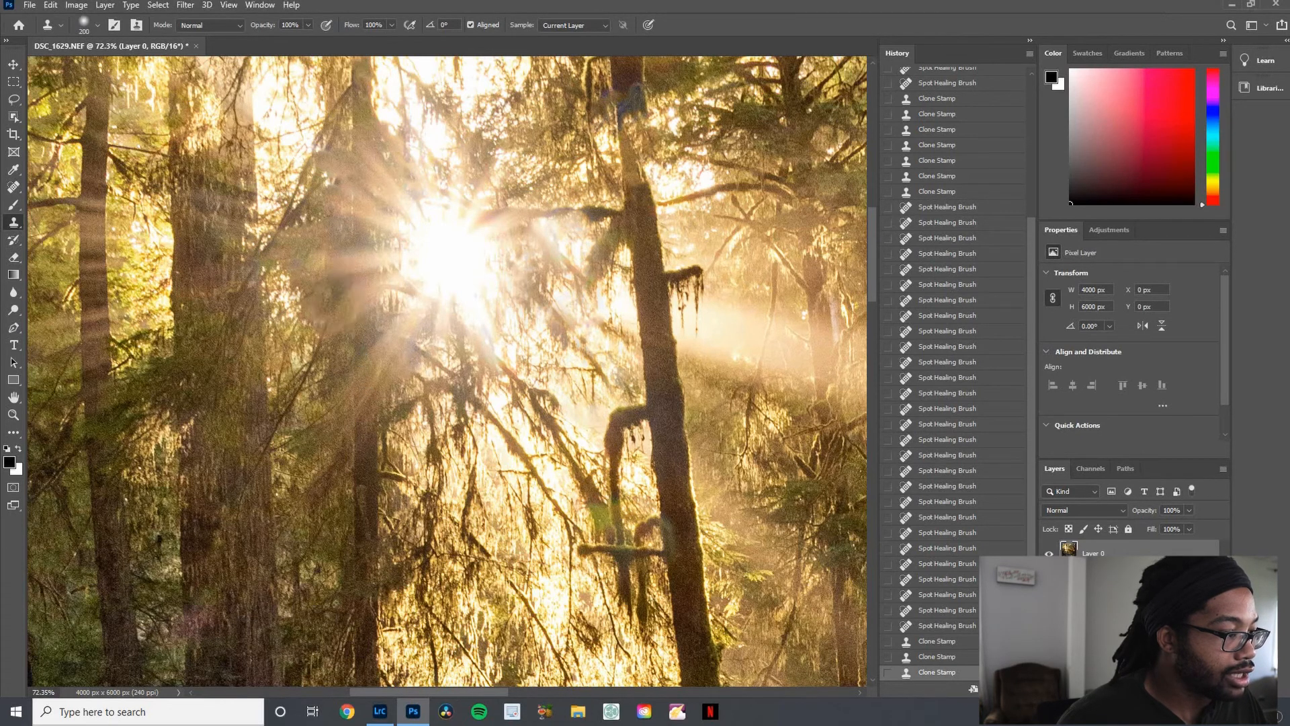
pyautogui.click(333, 266)
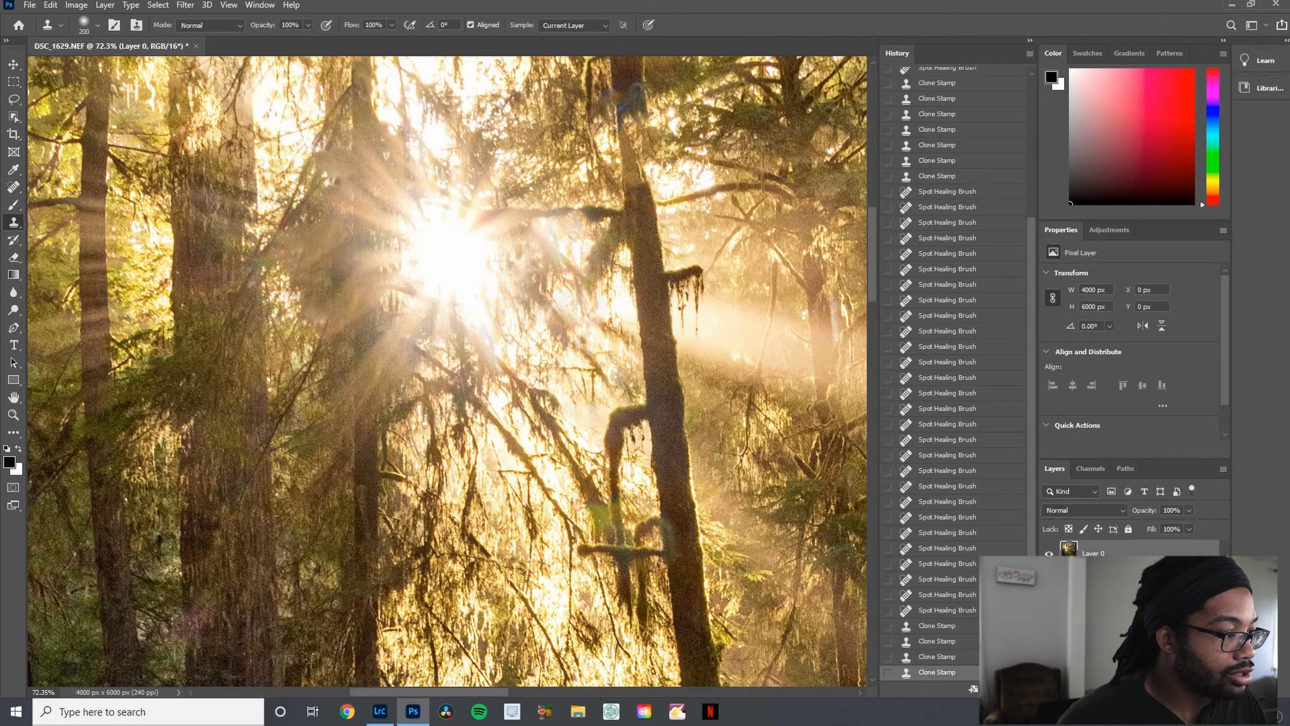
pyautogui.click(331, 263)
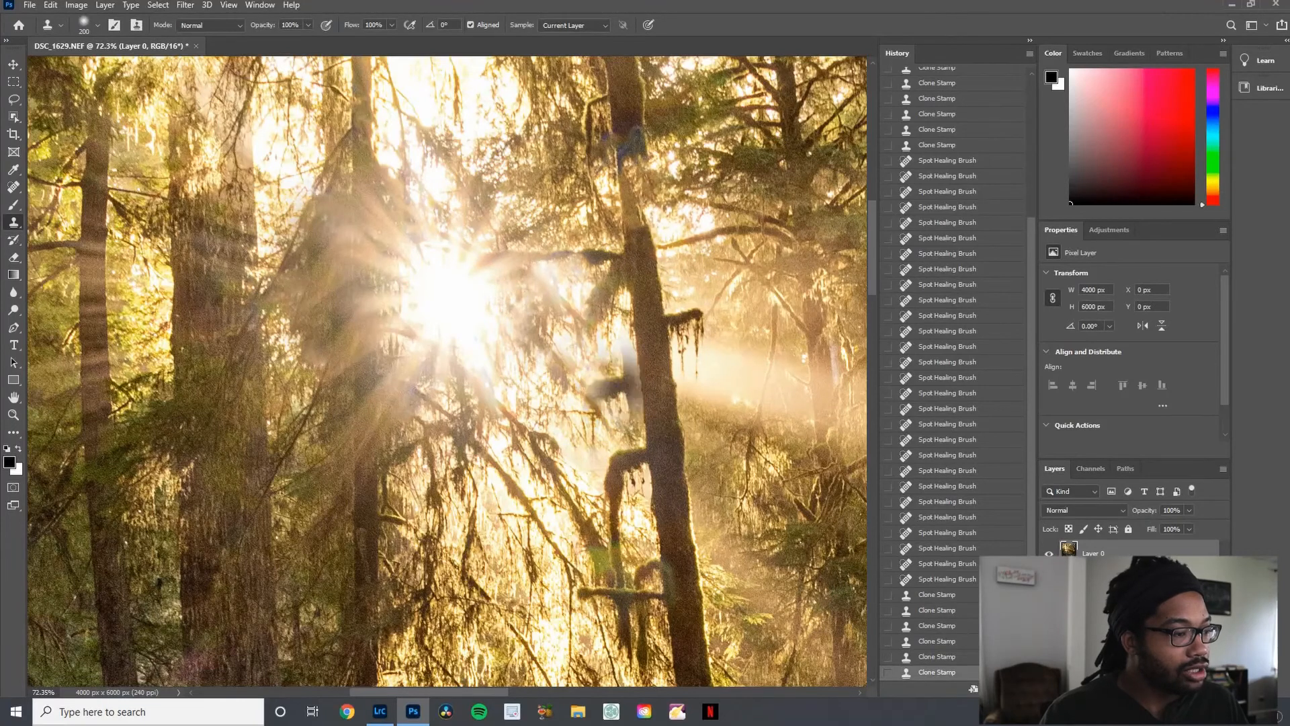
pyautogui.scroll(-2, 762, 415)
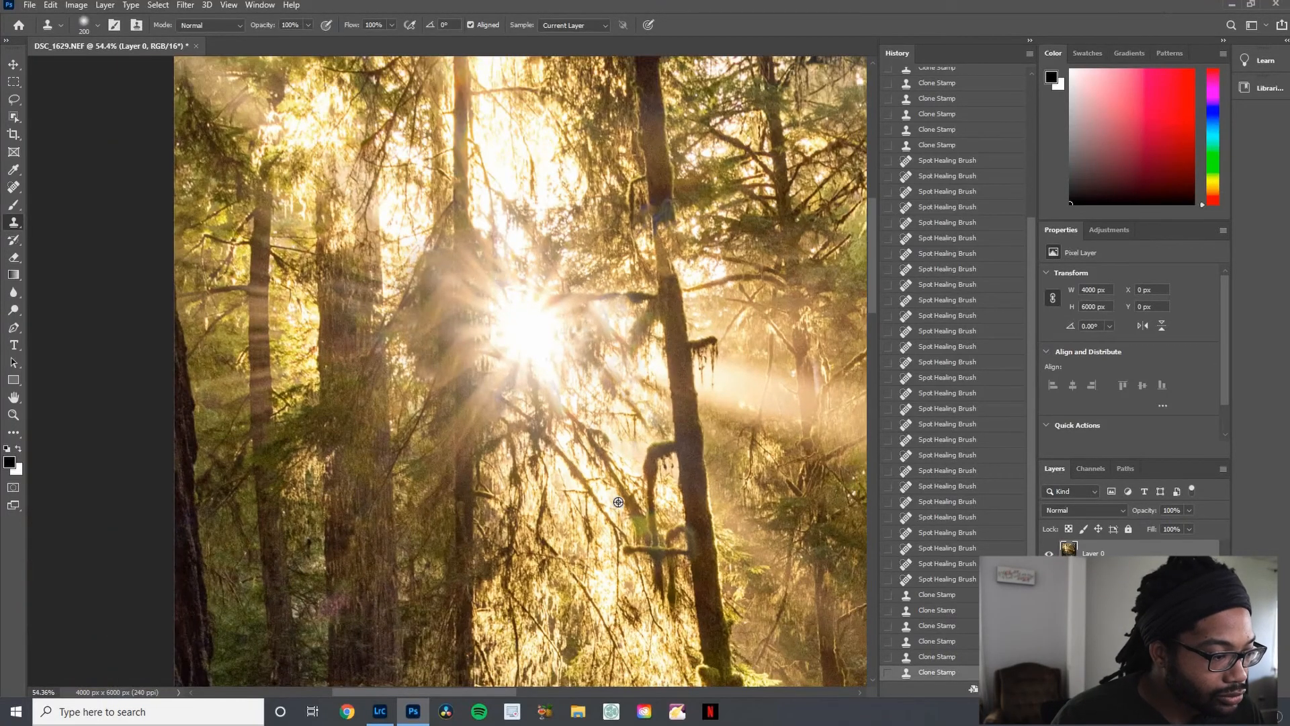
pyautogui.scroll(2, 618, 502)
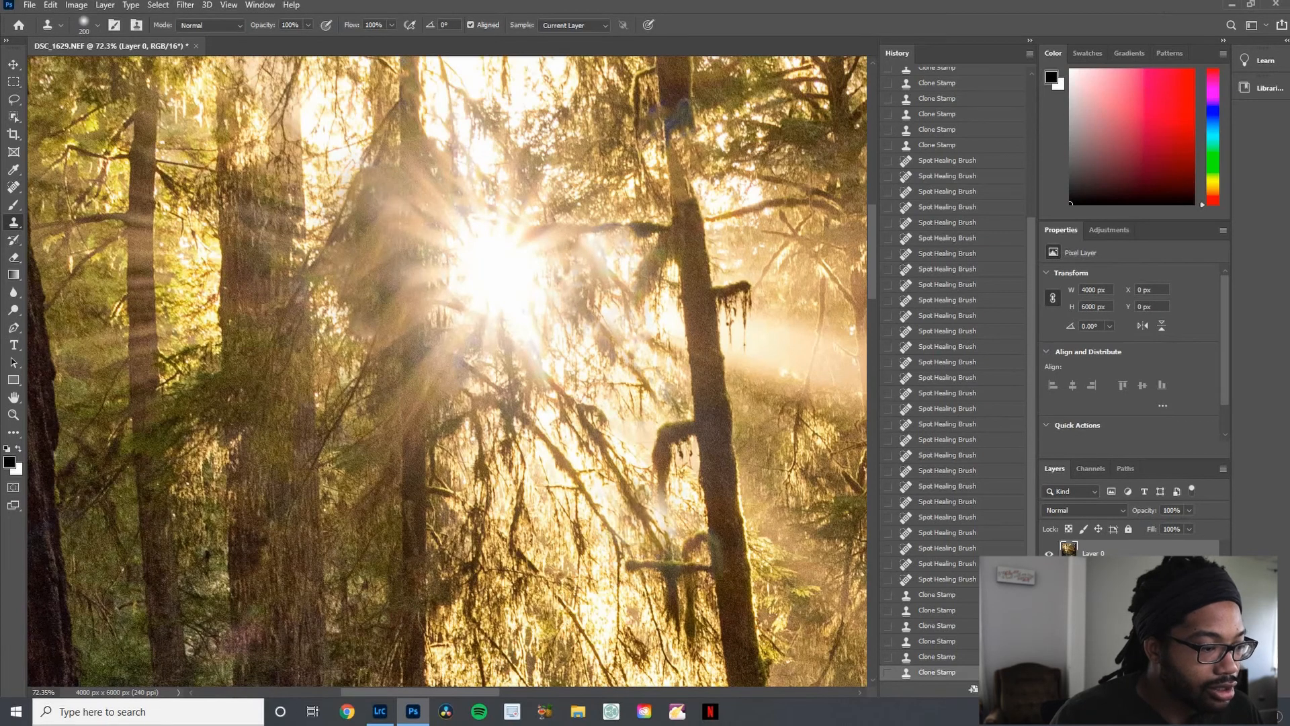
pyautogui.click(731, 550)
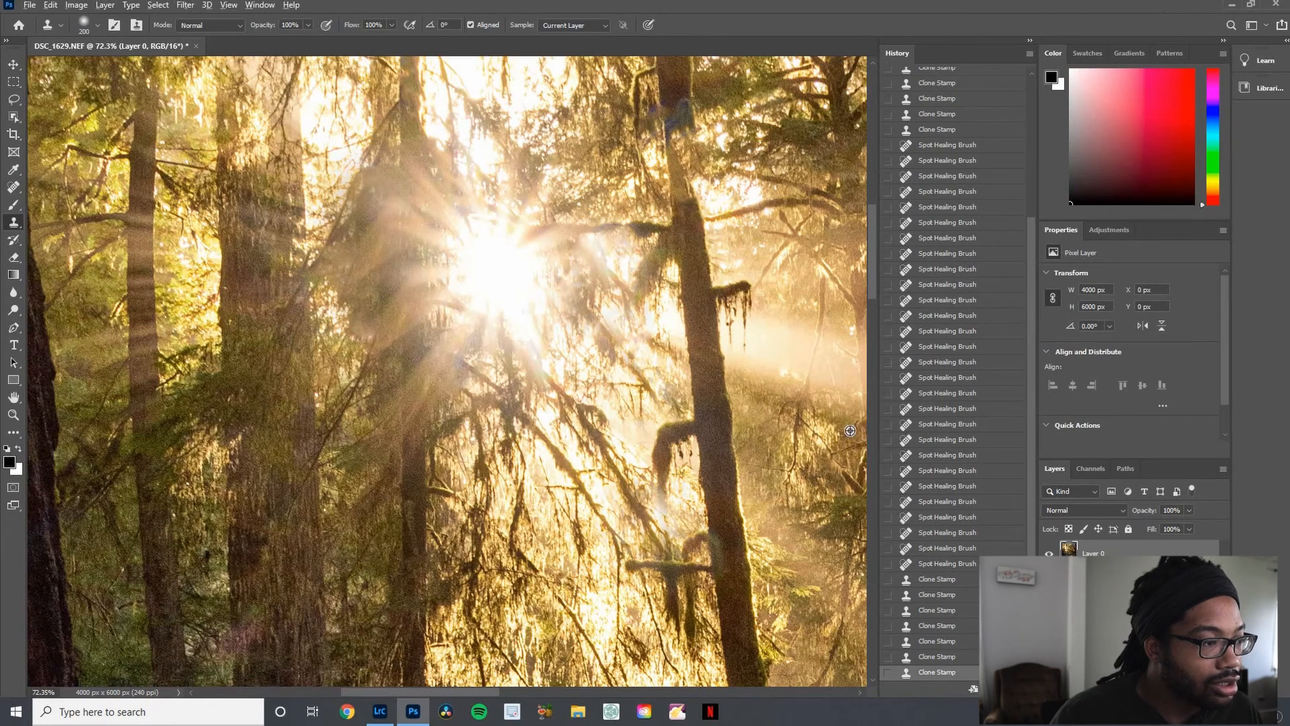
# - Examine the whole retouched forest photo for leftover flares and distracting elements
pyautogui.scroll(-3, 848, 430)
pyautogui.scroll(-2, 849, 431)
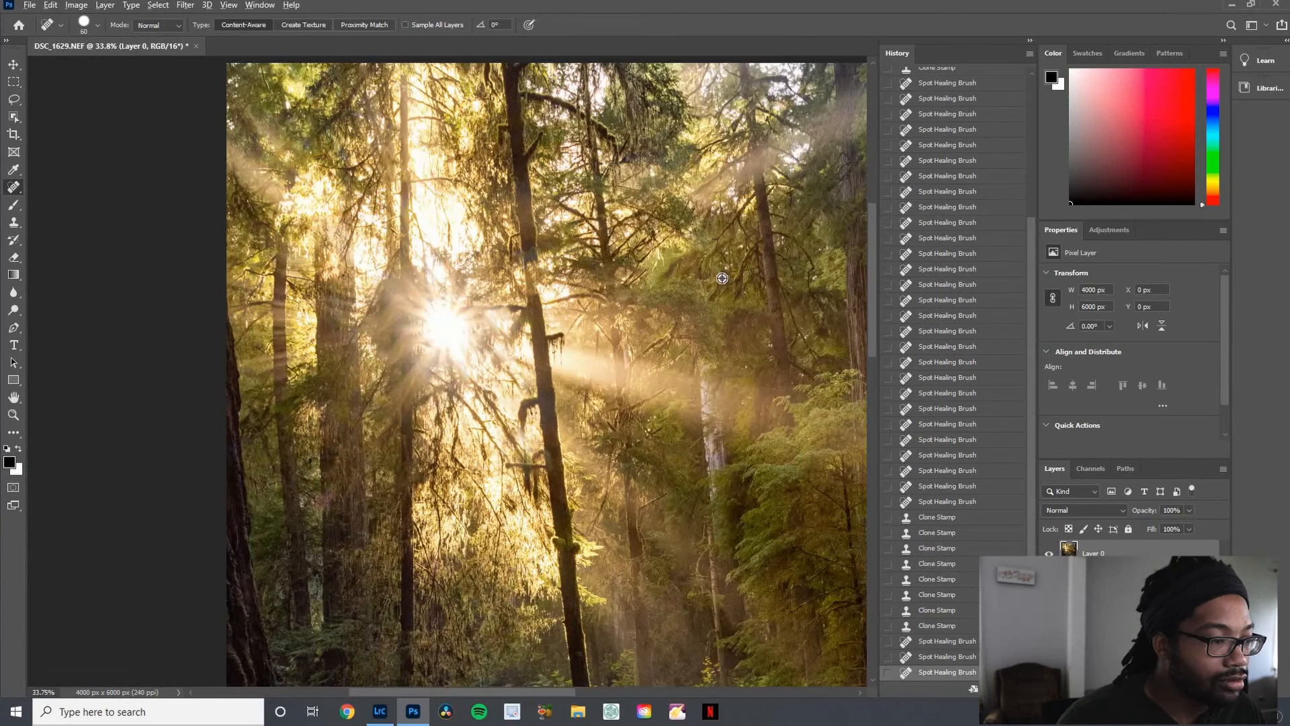
pyautogui.scroll(-3, 831, 390)
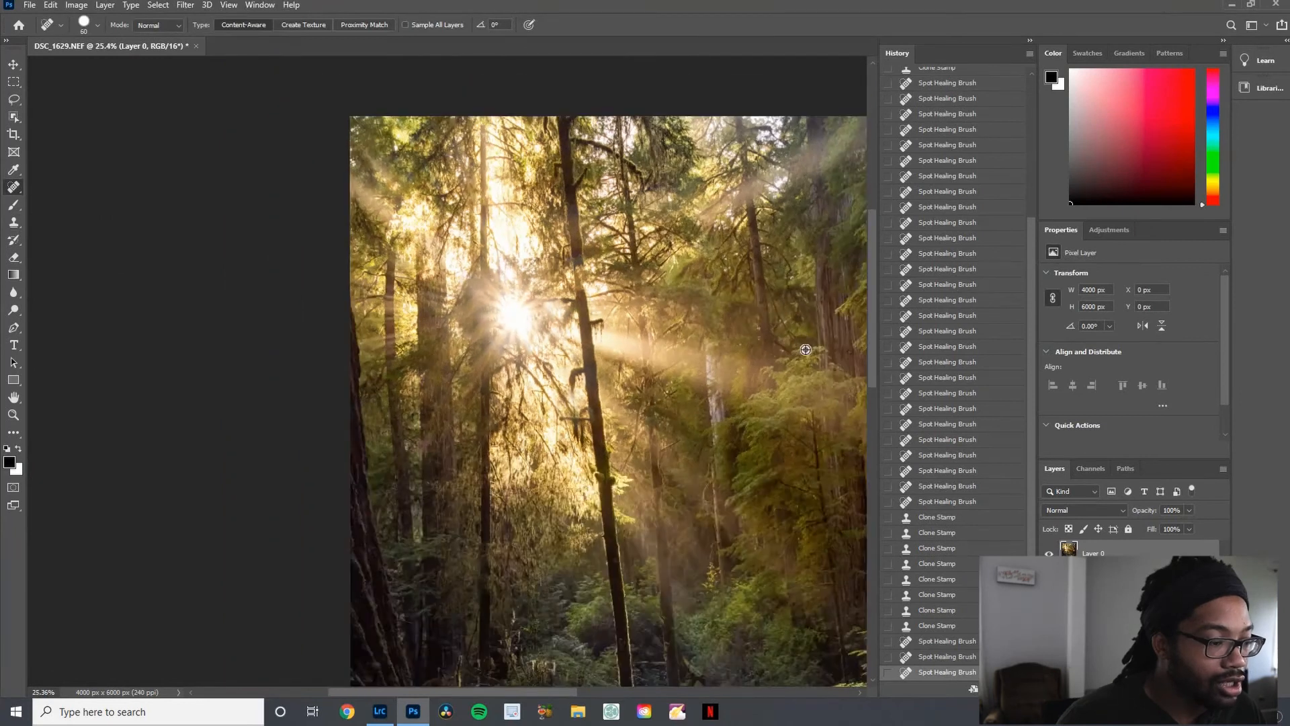
pyautogui.scroll(-3, 831, 390)
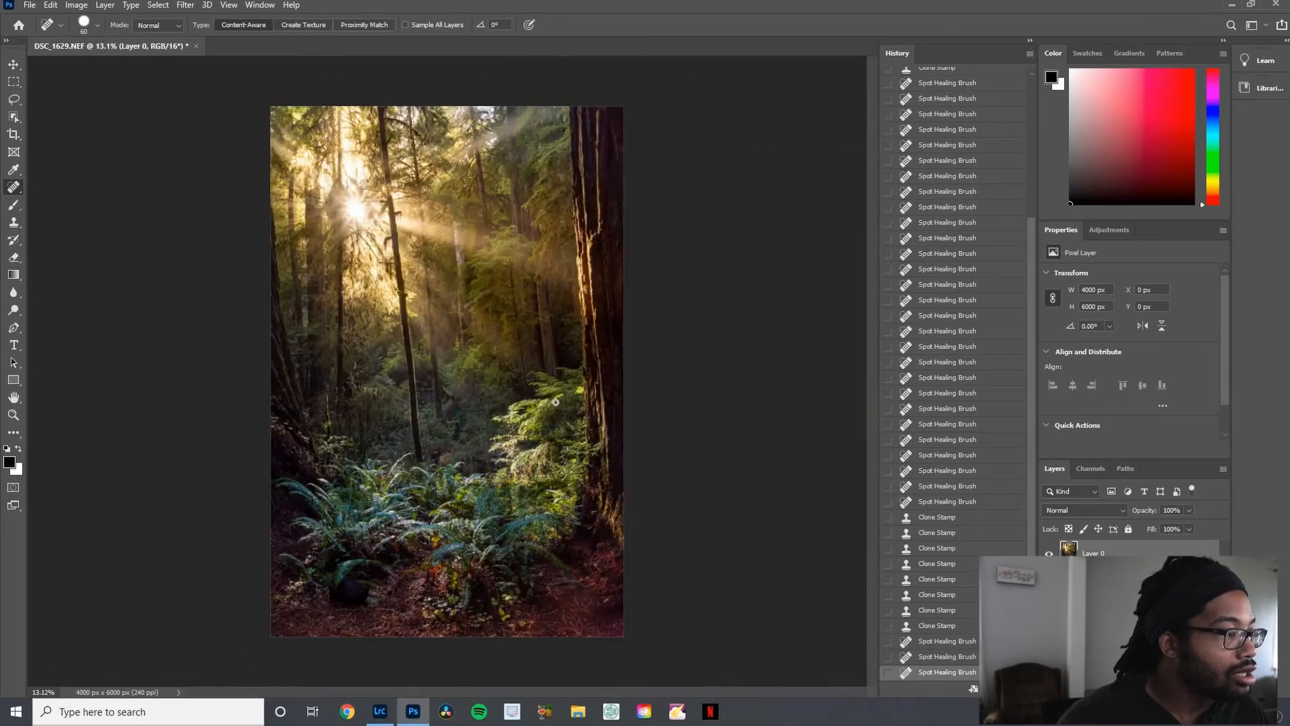
pyautogui.scroll(1, 380, 317)
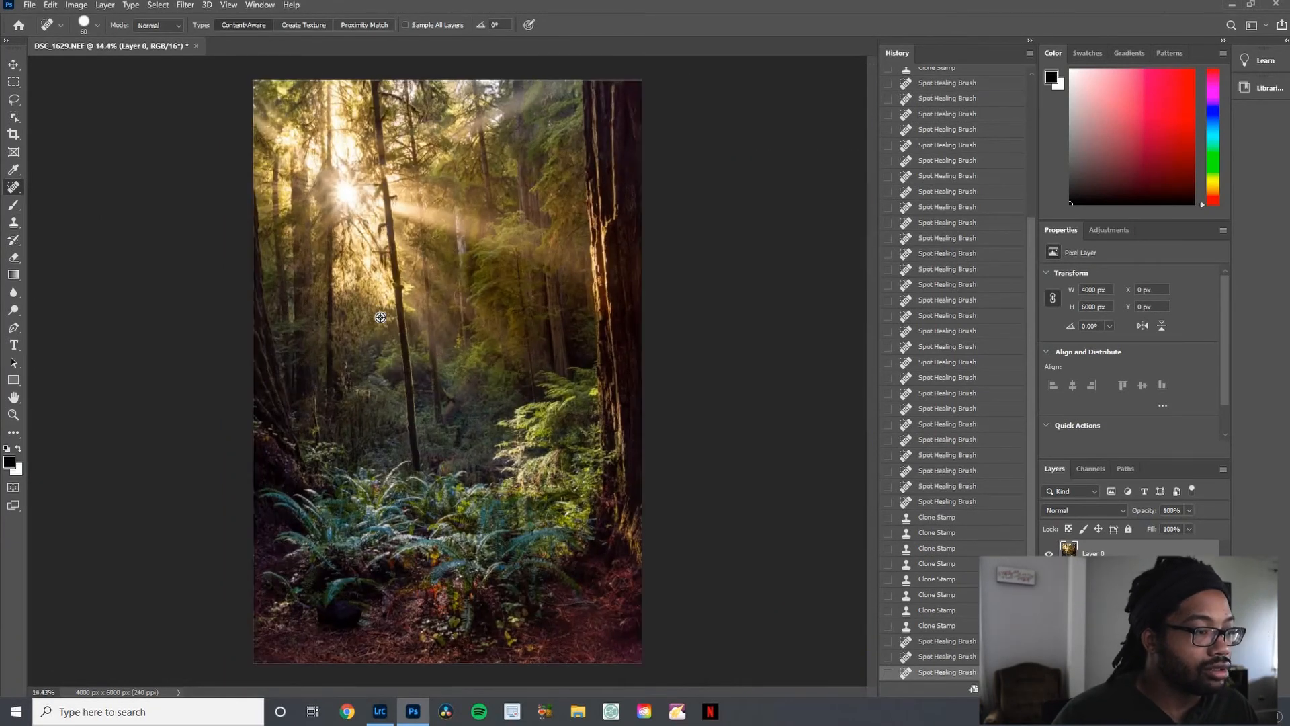
pyautogui.scroll(1, 380, 318)
pyautogui.keyDown('alt'); pyautogui.click(380, 317); pyautogui.keyUp('alt')
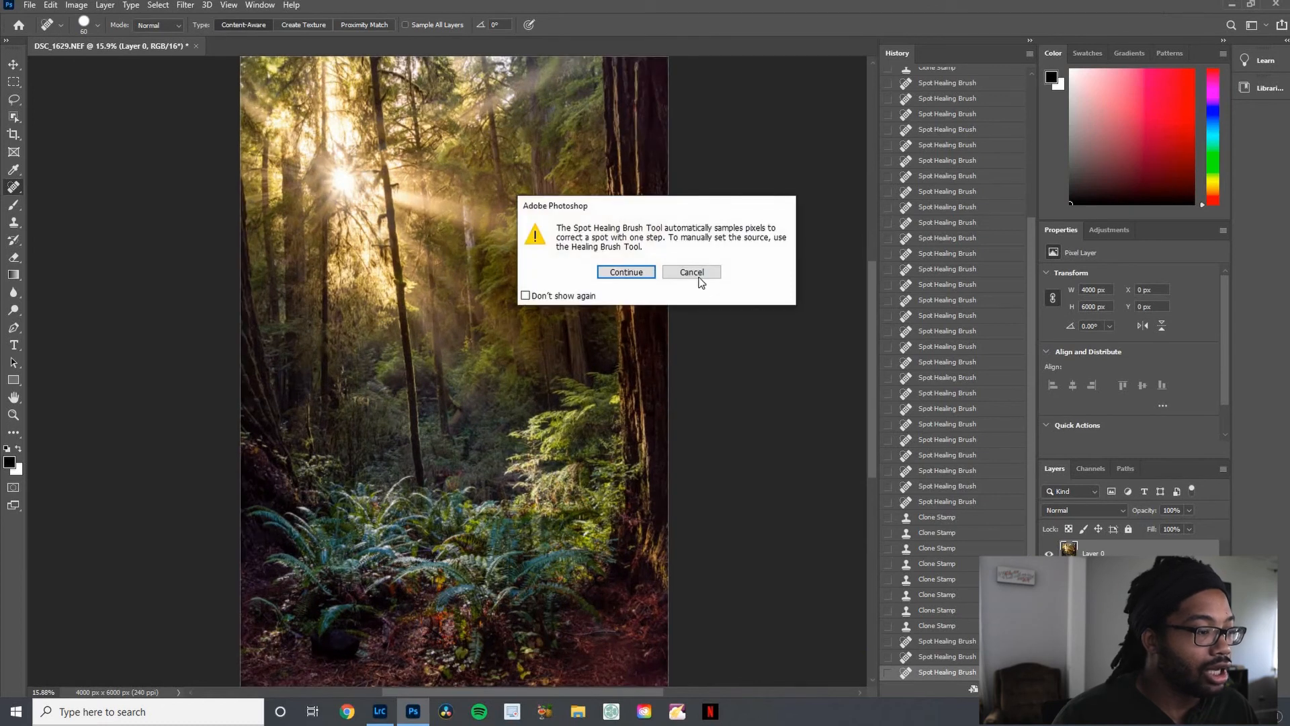
pyautogui.click(692, 272)
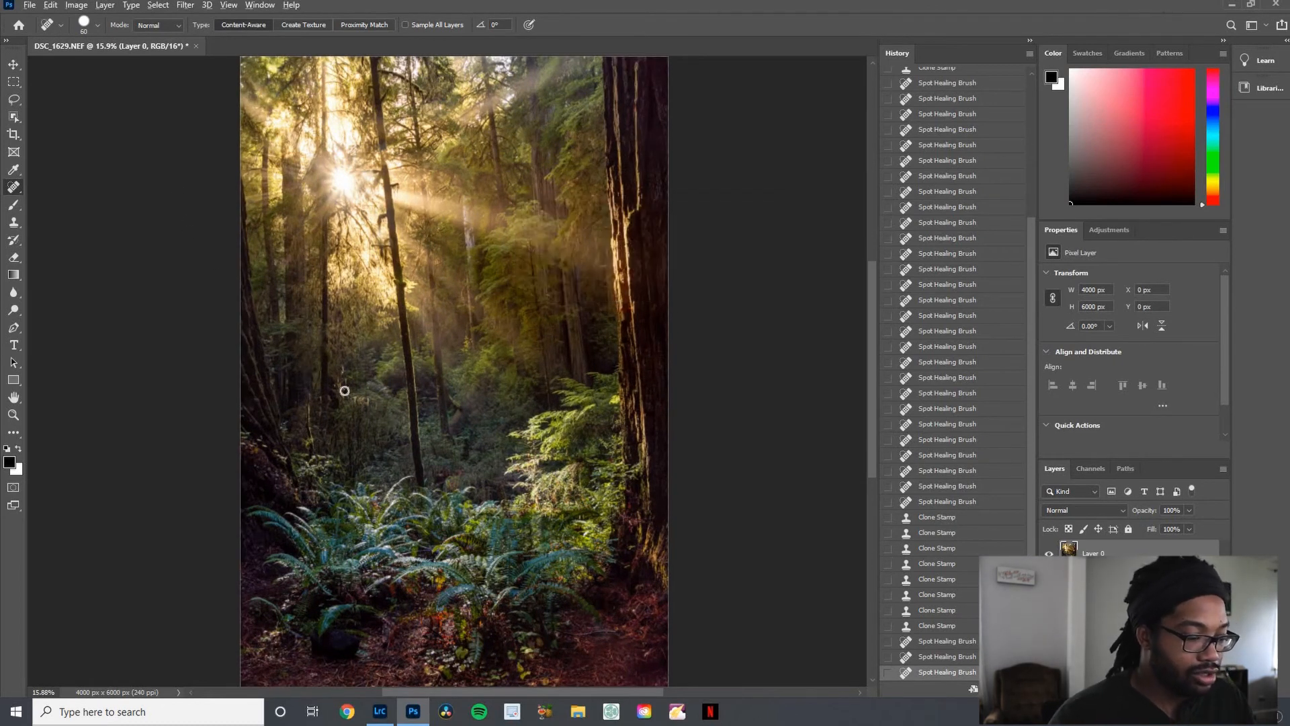
# - Remove the lower section of the thin dark trunk above the ferns with the Spot Healing Brush at size 150
pyautogui.scroll(8, 345, 391)
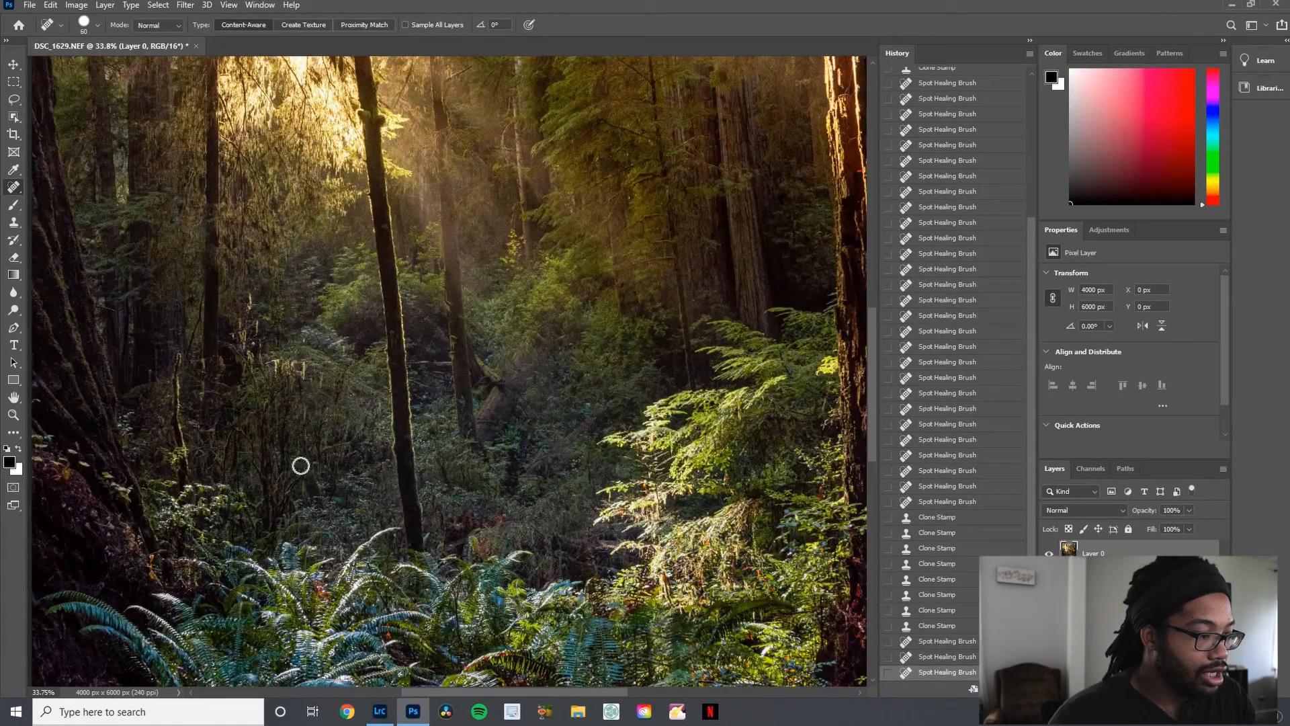
pyautogui.press(']')
pyautogui.press(']')
pyautogui.press(']')
pyautogui.press(']')
pyautogui.press(']')
pyautogui.press(']')
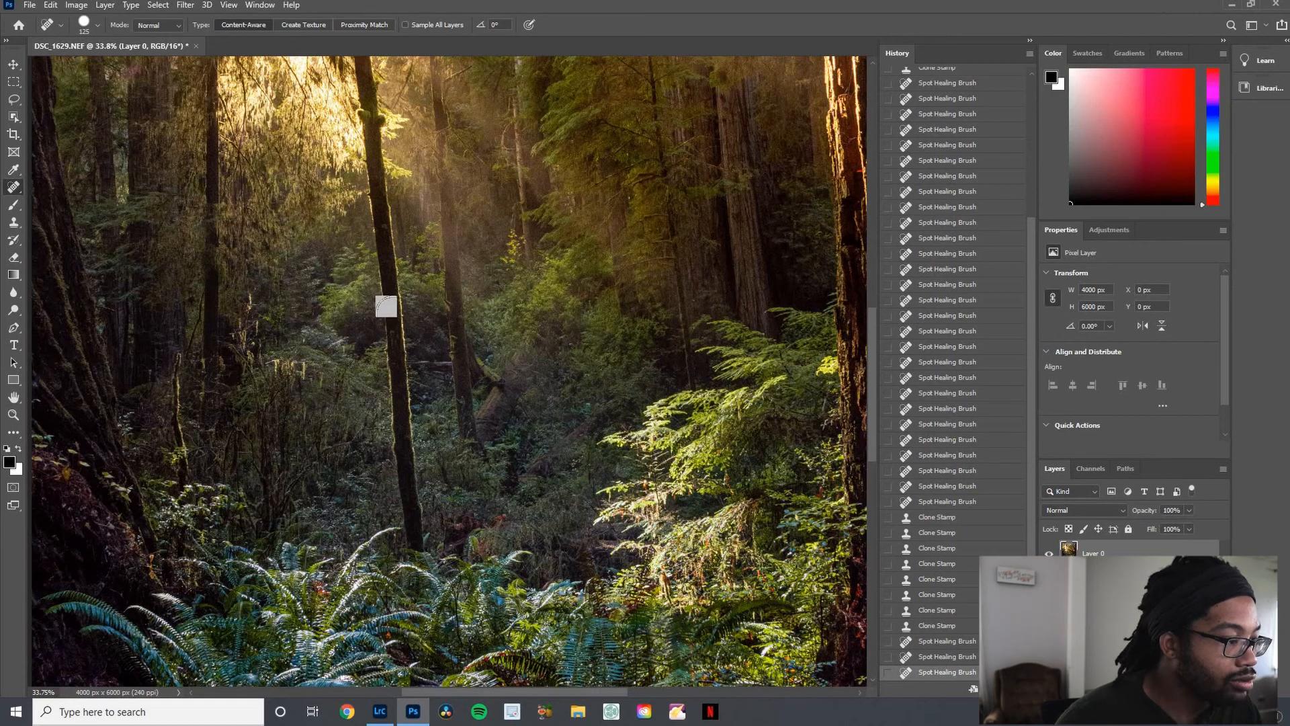
pyautogui.moveTo(387, 307)
pyautogui.mouseDown()
pyautogui.moveTo(390, 355)
pyautogui.moveTo(407, 374)
pyautogui.moveTo(391, 390)
pyautogui.moveTo(405, 458)
pyautogui.moveTo(398, 430)
pyautogui.moveTo(404, 475)
pyautogui.moveTo(395, 470)
pyautogui.moveTo(400, 492)
pyautogui.moveTo(424, 504)
pyautogui.moveTo(410, 511)
pyautogui.moveTo(412, 474)
pyautogui.moveTo(414, 541)
pyautogui.mouseUp()
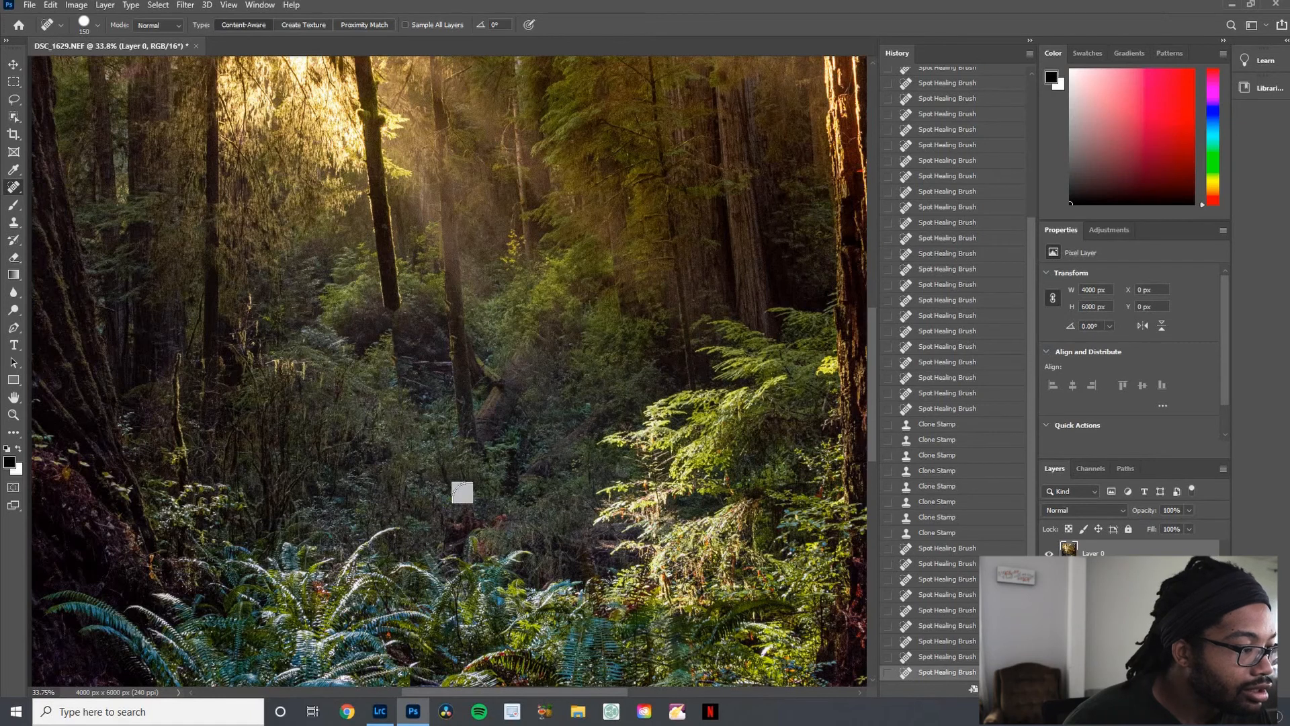
# - Heal away more of the thin trunk's cut lower end, working upward toward the mossy knot
pyautogui.moveTo(383, 285); pyautogui.dragTo(384, 291)
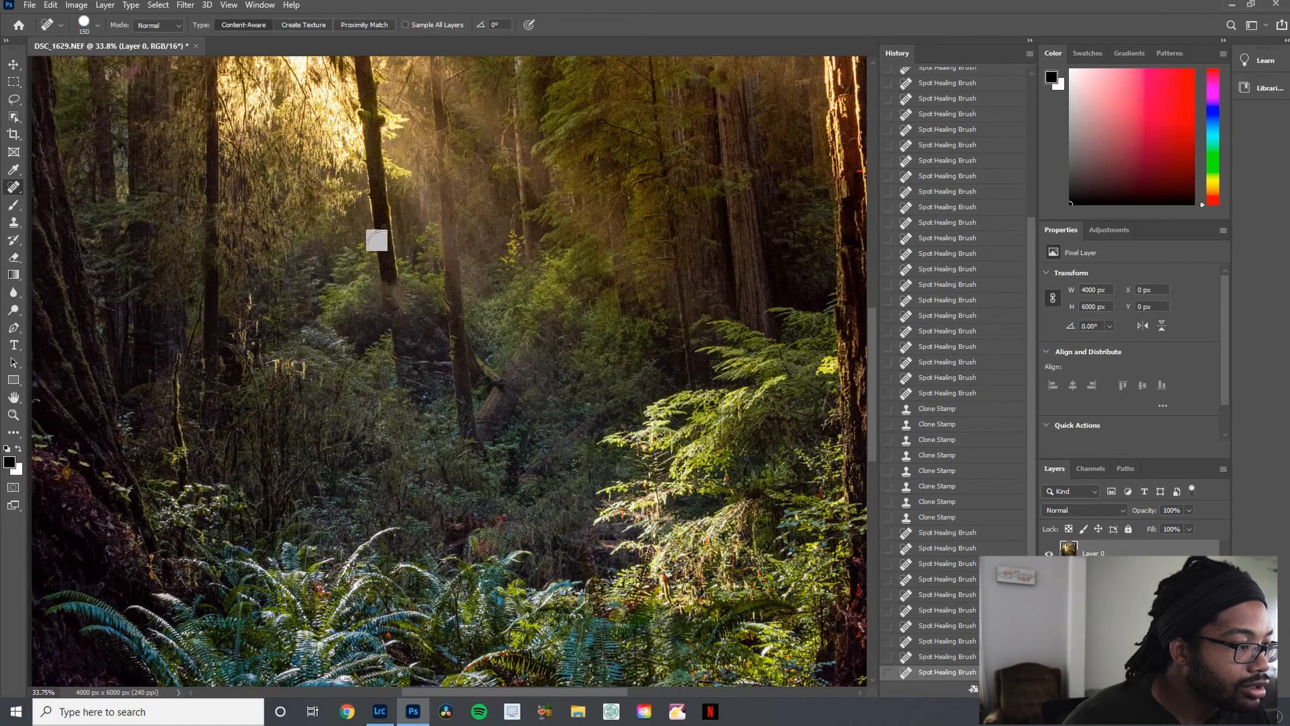
pyautogui.moveTo(377, 240); pyautogui.dragTo(385, 281)
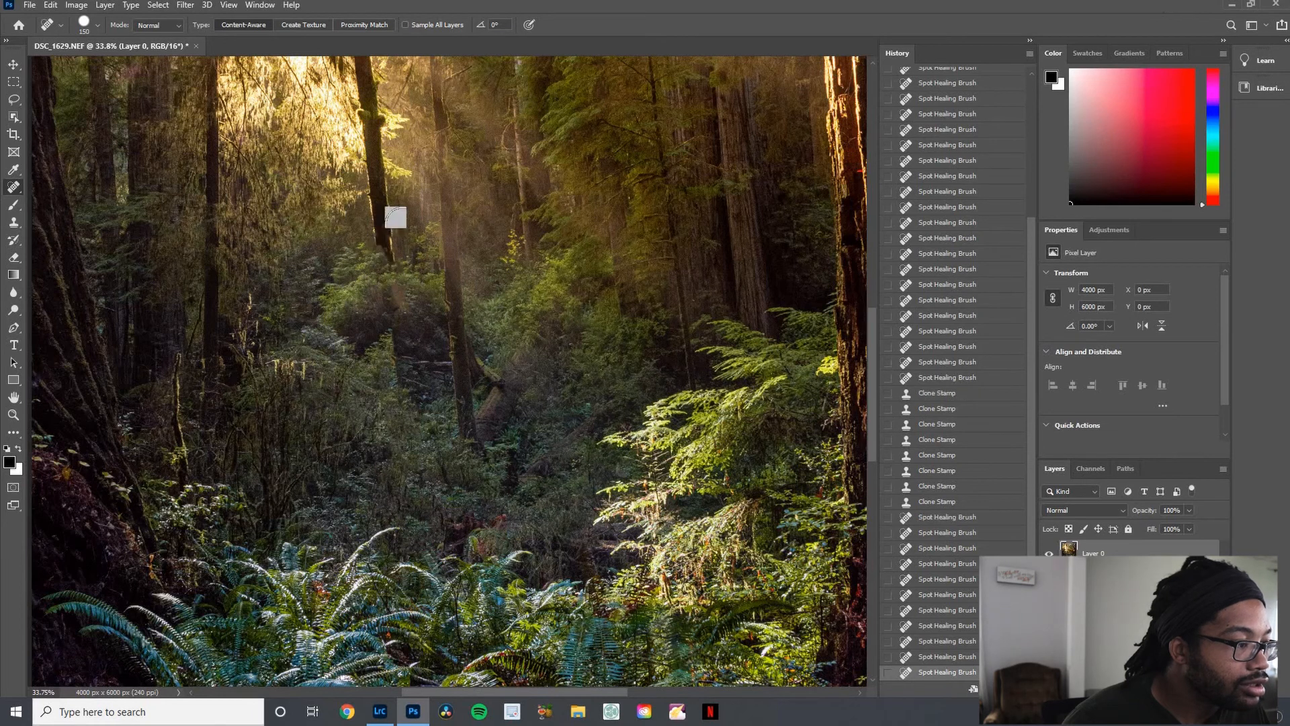
pyautogui.moveTo(377, 211); pyautogui.dragTo(390, 250)
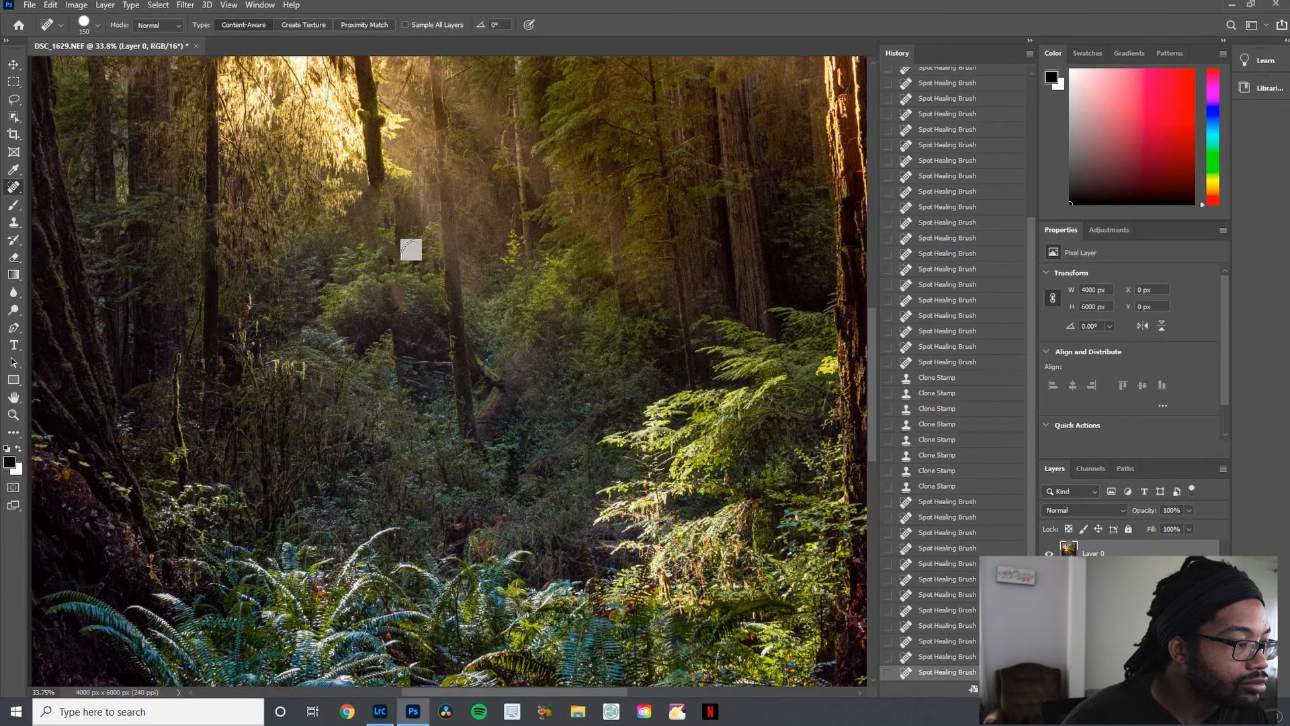
# - Clone surrounding foliage over the trunk's cut end and the undergrowth beside the neighboring trunk with the Clone Stamp at size 200
pyautogui.scroll(3, 434, 312)
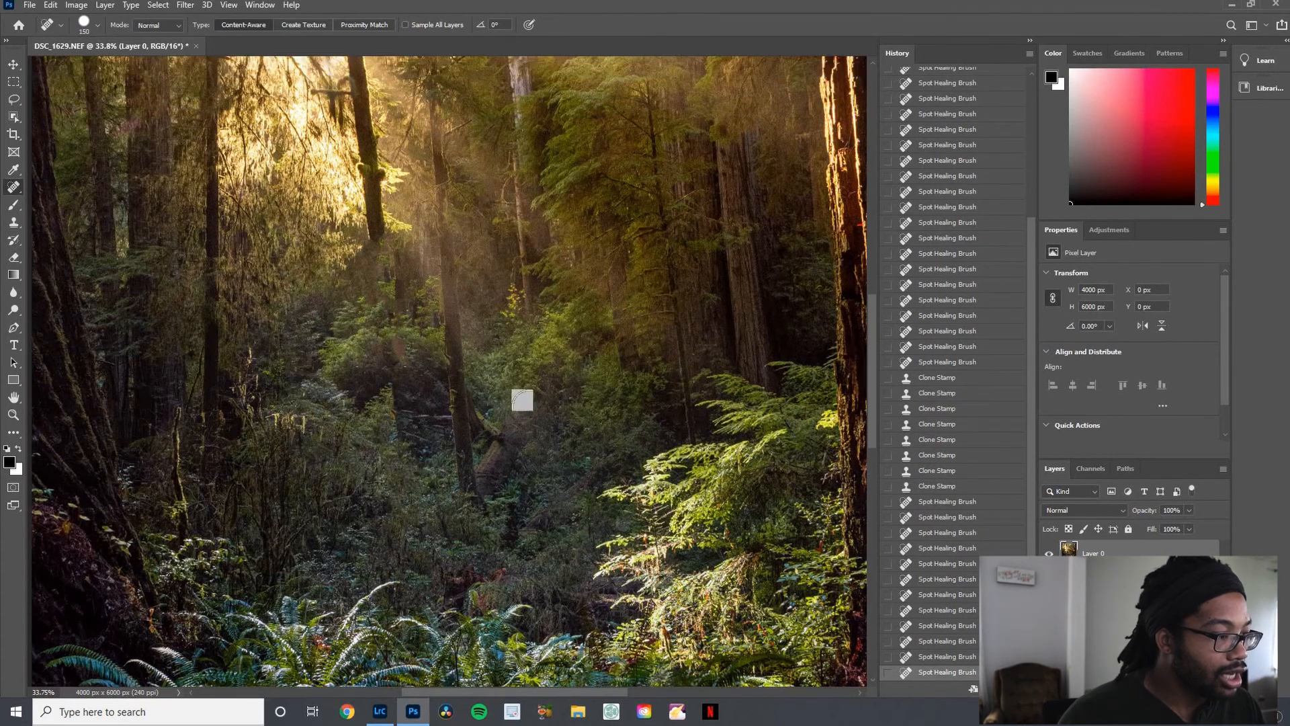
pyautogui.press('s')
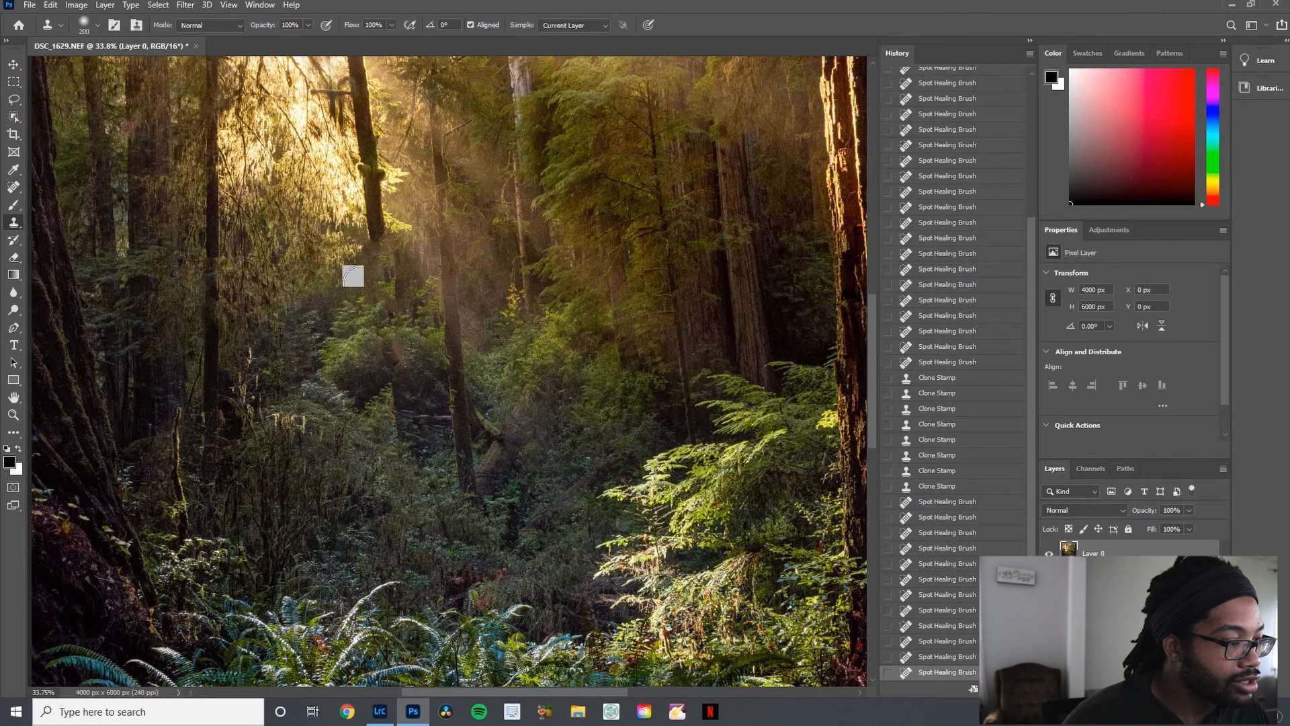
pyautogui.click(383, 262)
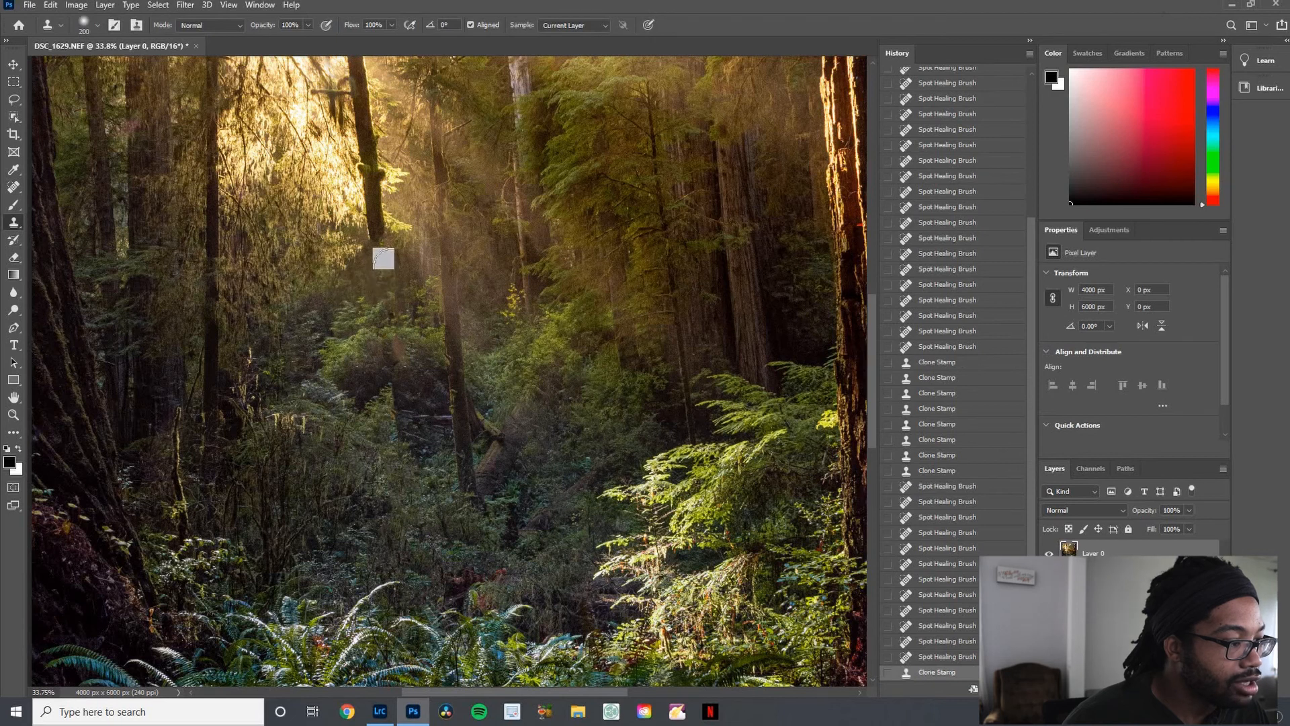
pyautogui.click(386, 249)
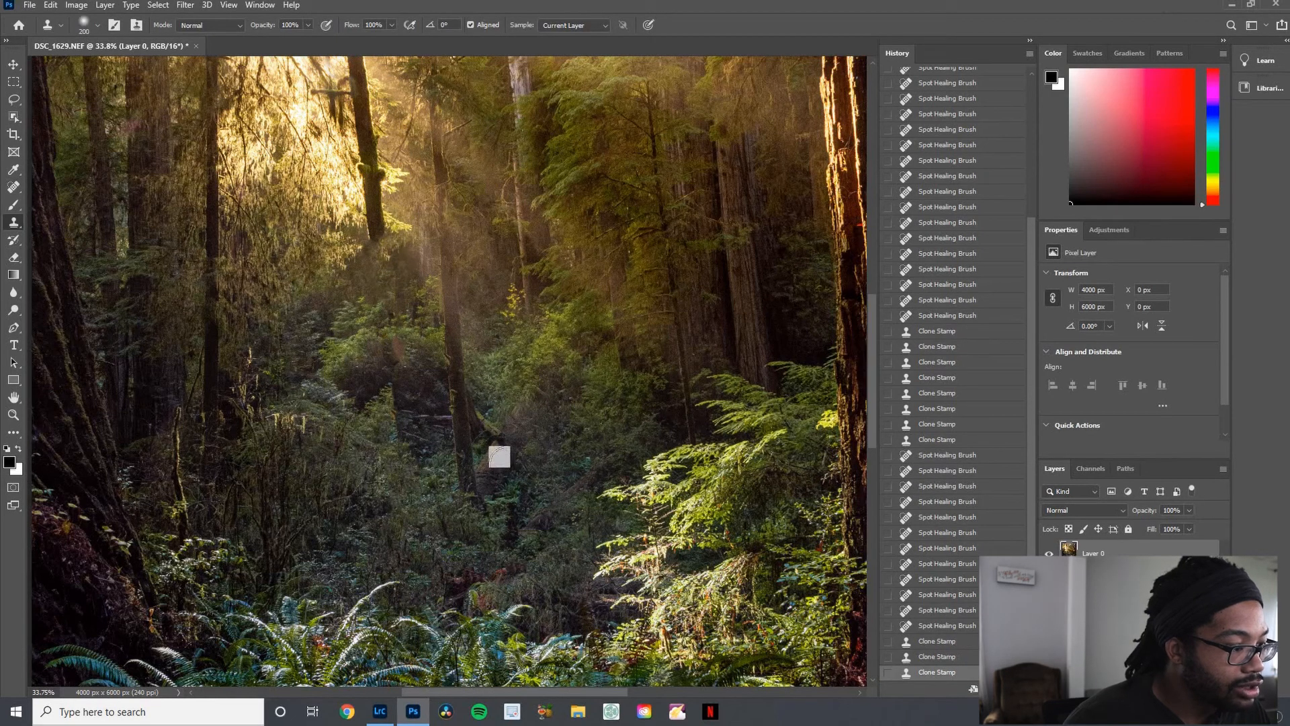
pyautogui.click(516, 465)
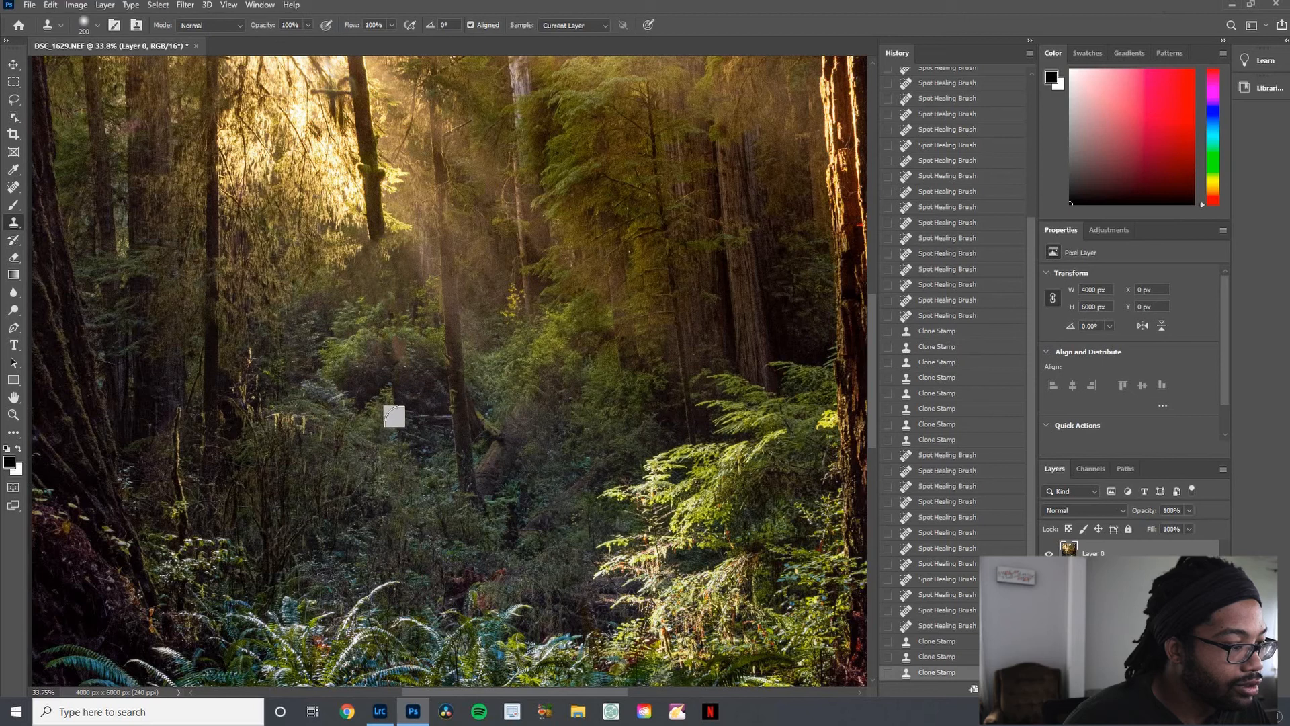
# - Clone foliage over the undergrowth and leafy bush beneath the trunk's cut end, beside the neighboring trunk, with the Clone Stamp at size 200
pyautogui.click(413, 423)
pyautogui.click(405, 407)
pyautogui.click(398, 400)
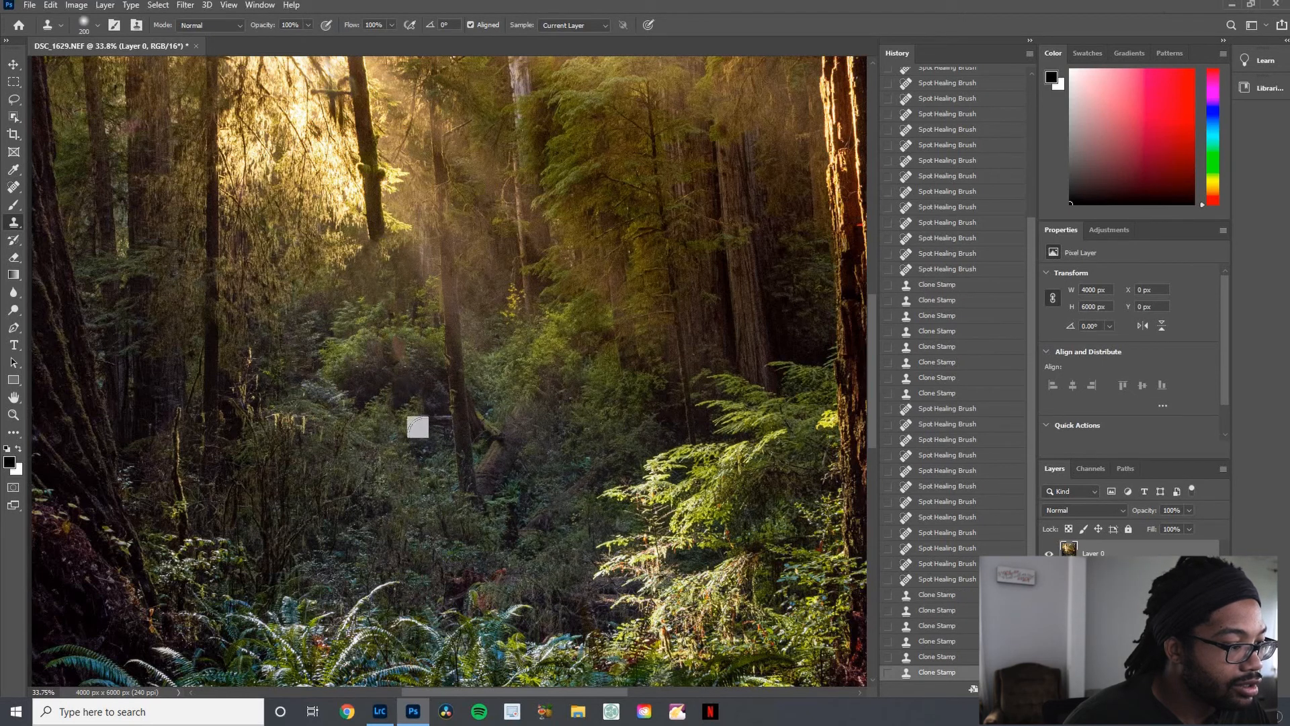
pyautogui.click(403, 401)
pyautogui.click(406, 403)
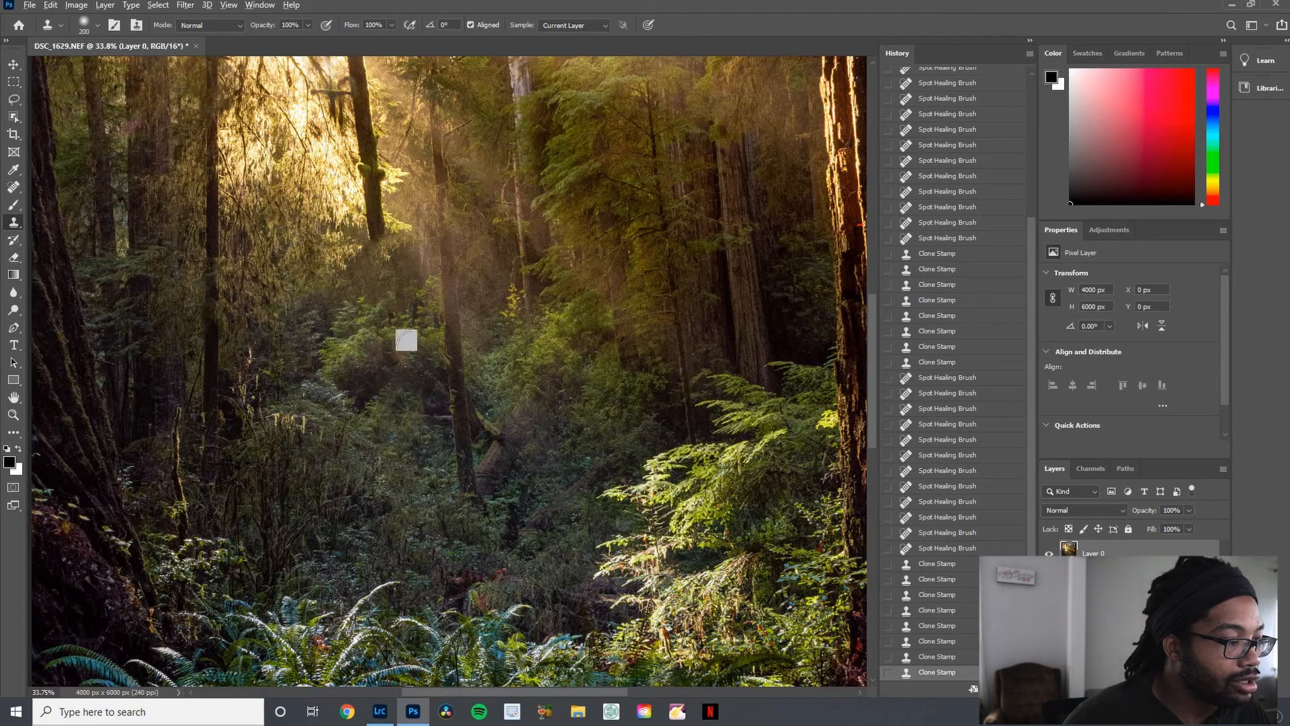
pyautogui.click(368, 343)
pyautogui.click(371, 343)
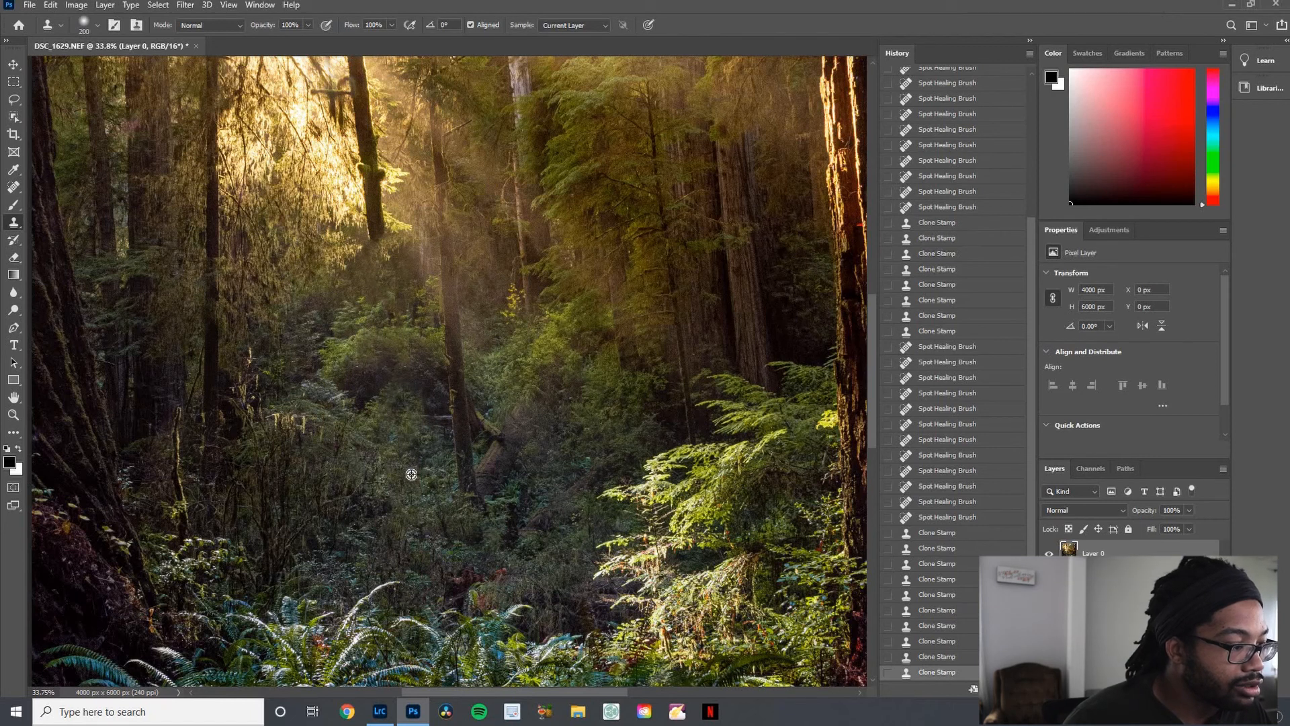
pyautogui.click(401, 406)
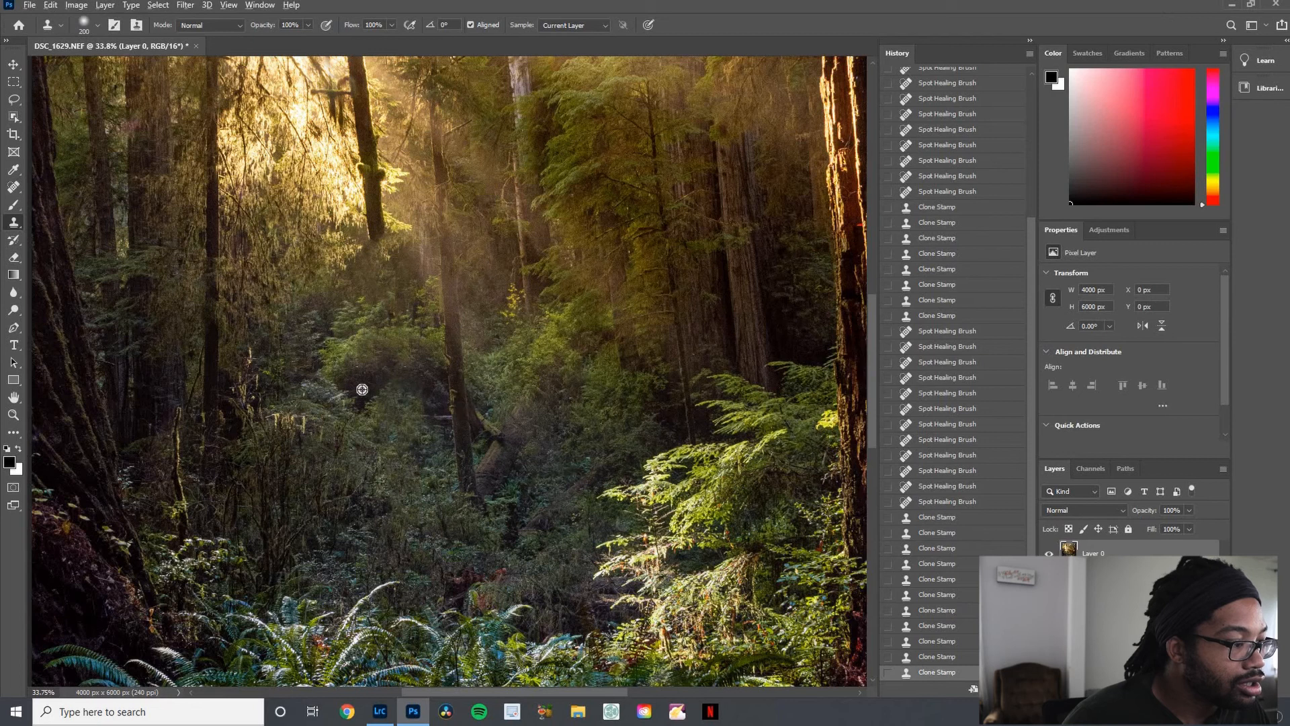
# - Inspect the retouched undergrowth and the dark trunk beside the sun, both up close and against the whole forest photo
pyautogui.scroll(2, 437, 387)
pyautogui.scroll(-4, 440, 388)
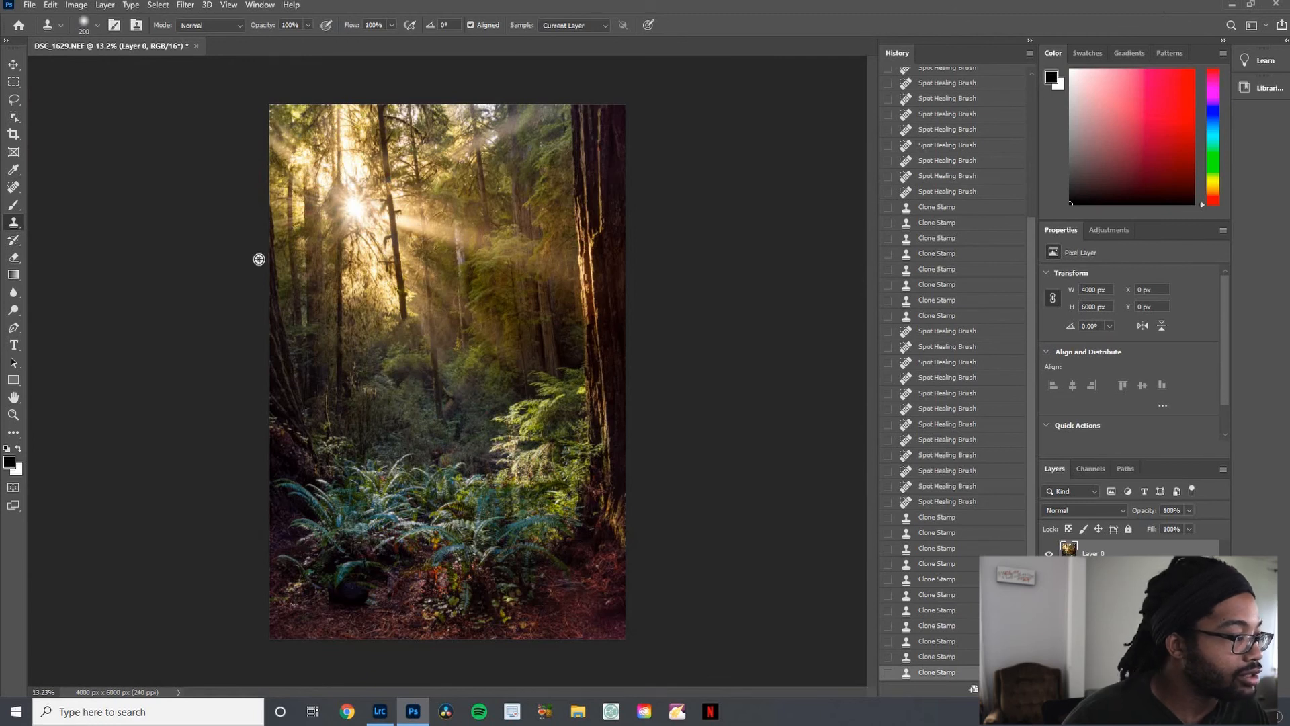
pyautogui.scroll(5, 259, 258)
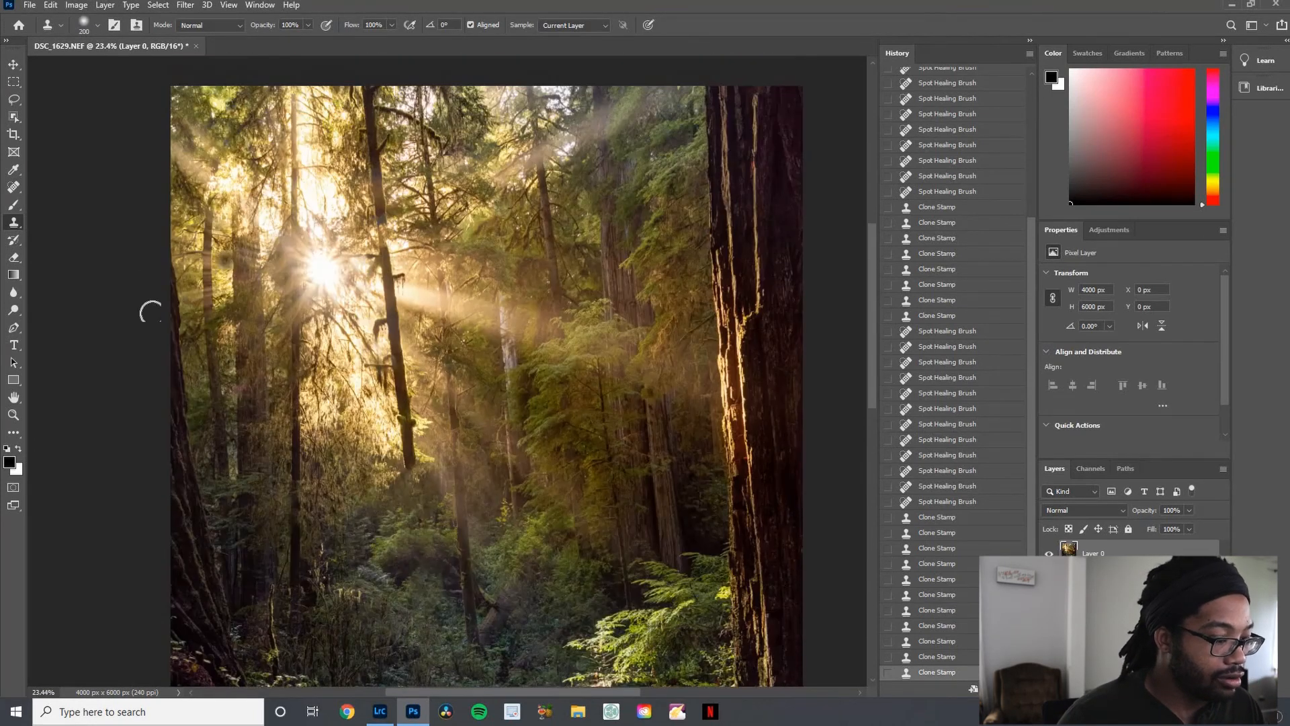
pyautogui.scroll(-5, 360, 388)
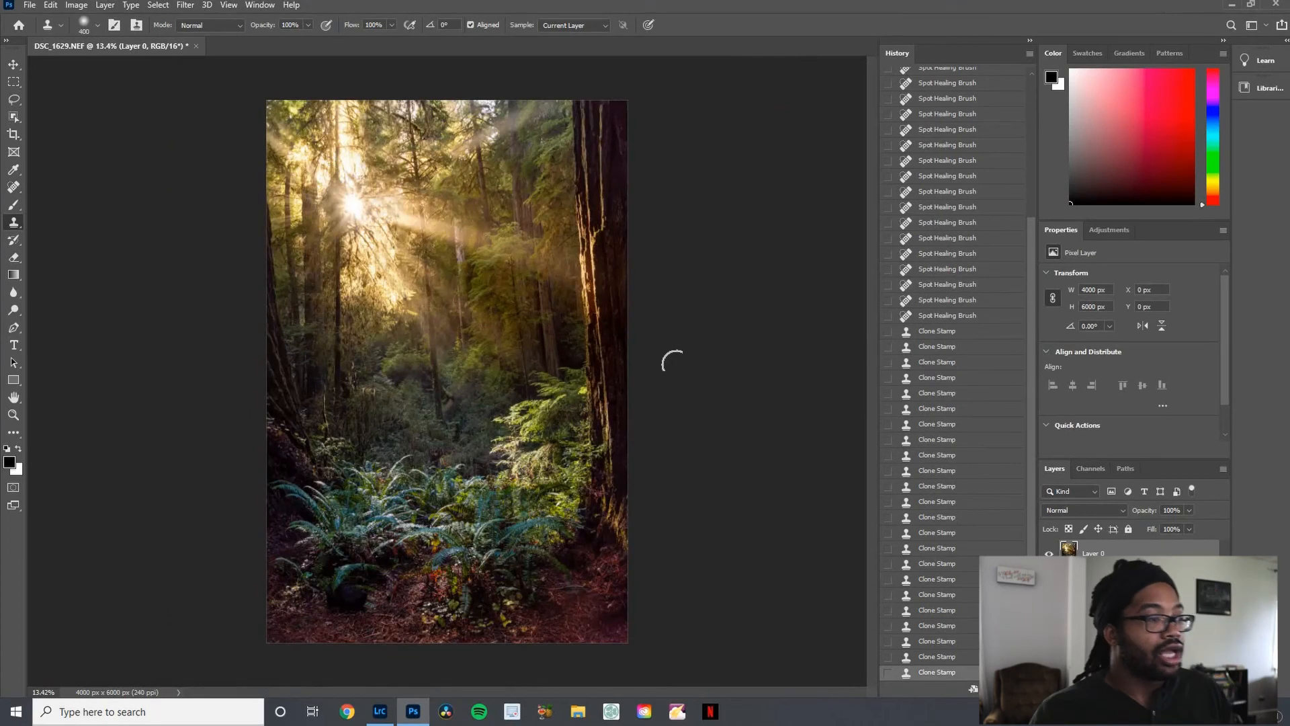